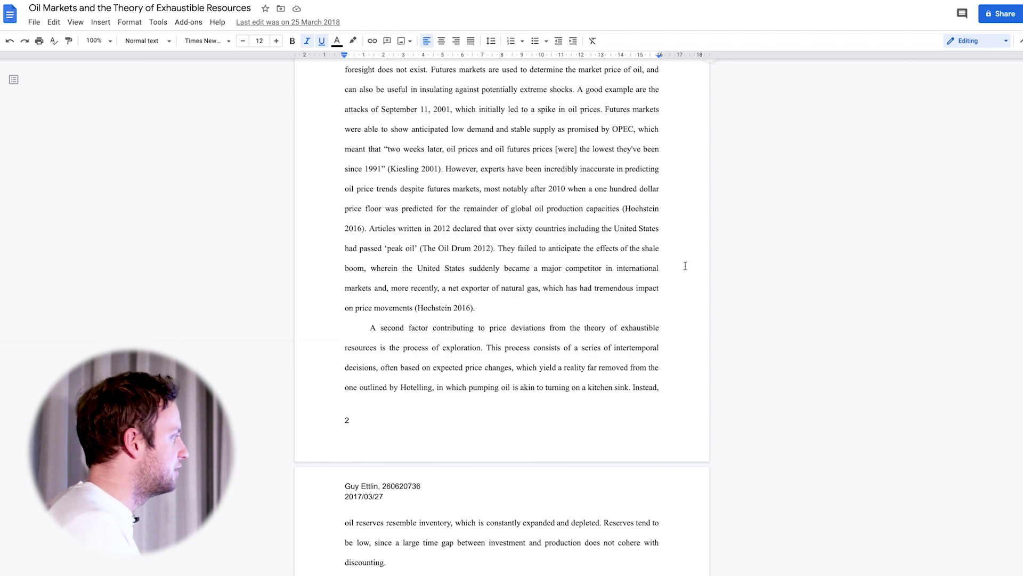
pyautogui.scroll(-4, 686, 265)
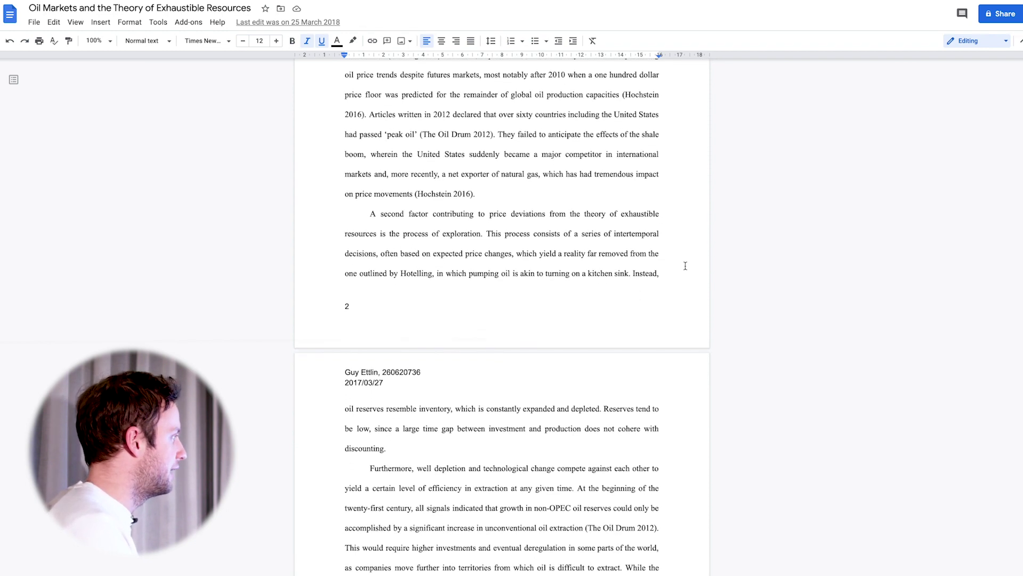
pyautogui.scroll(-15, 679, 260)
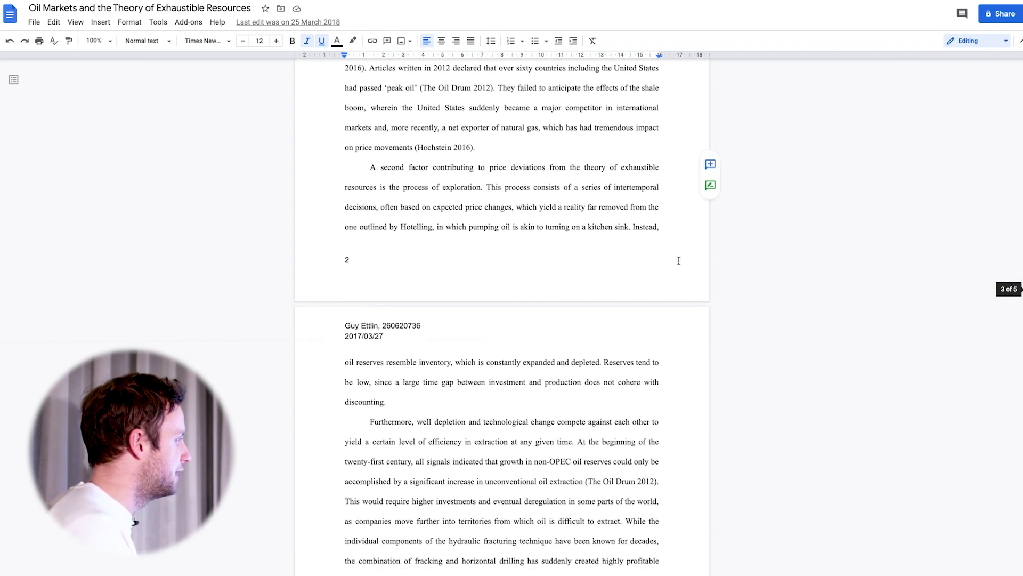
pyautogui.scroll(-20, 680, 260)
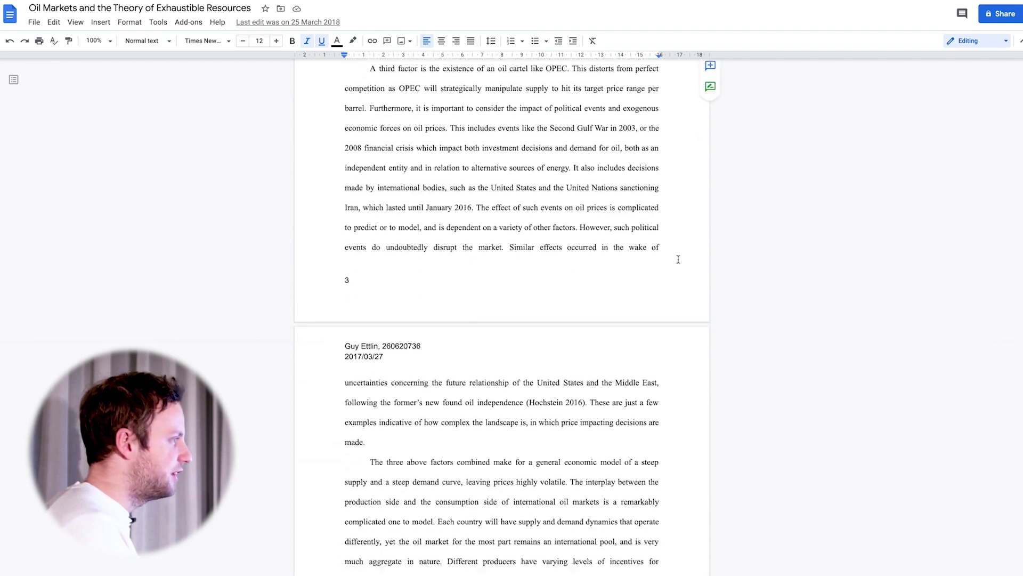
pyautogui.scroll(-5, 682, 261)
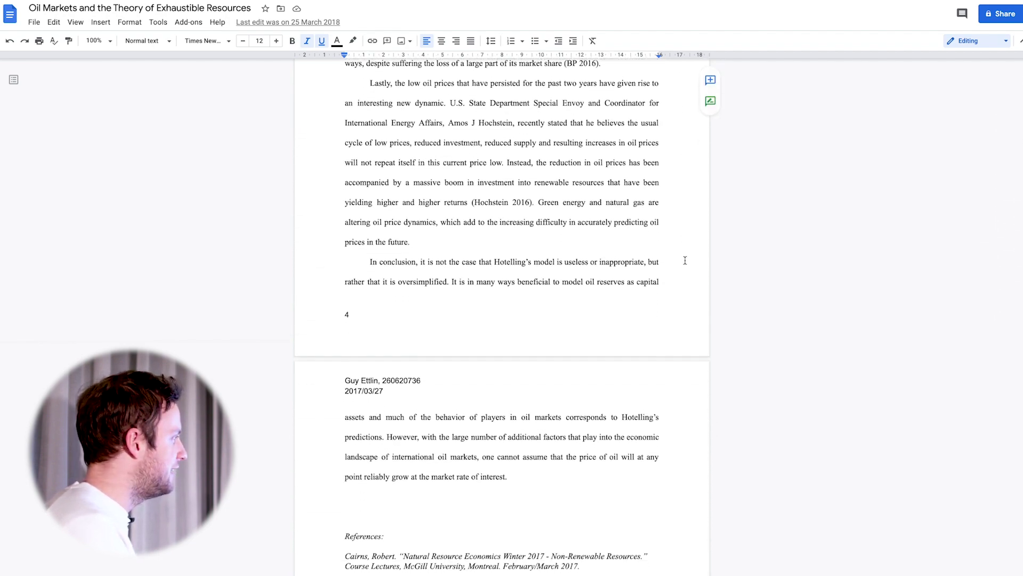
pyautogui.scroll(4, 687, 259)
pyautogui.scroll(20, 687, 259)
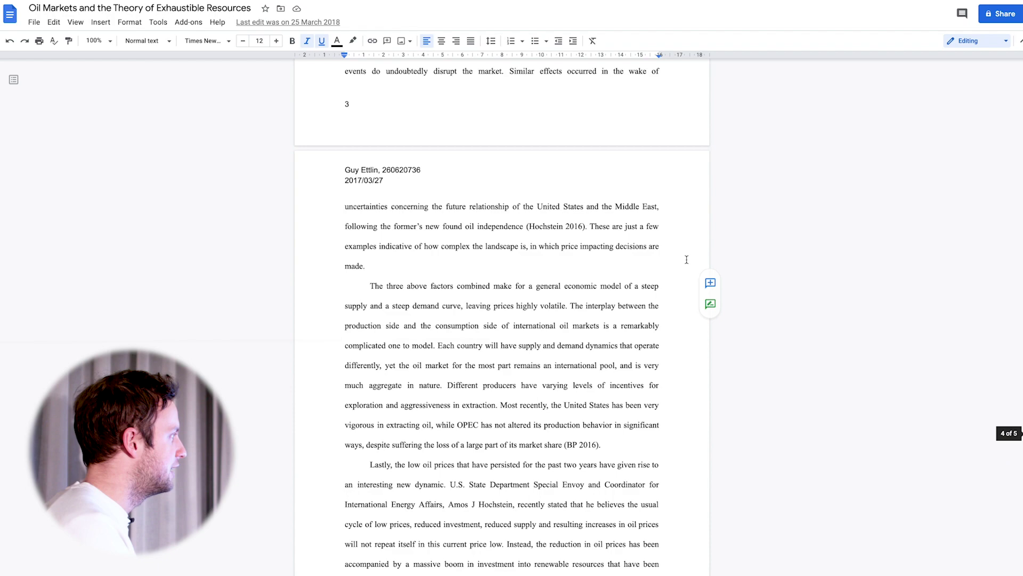
pyautogui.scroll(20, 686, 259)
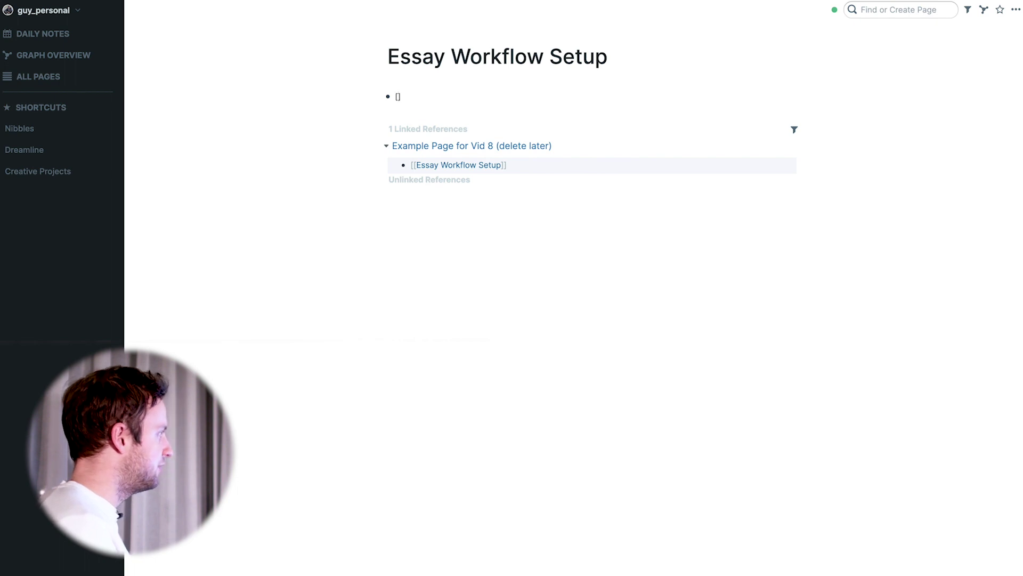
# - Turn the empty bullet into a [[Developments in the Oil Market]] link and open that page
pyautogui.click(398, 97)
pyautogui.write('[[')
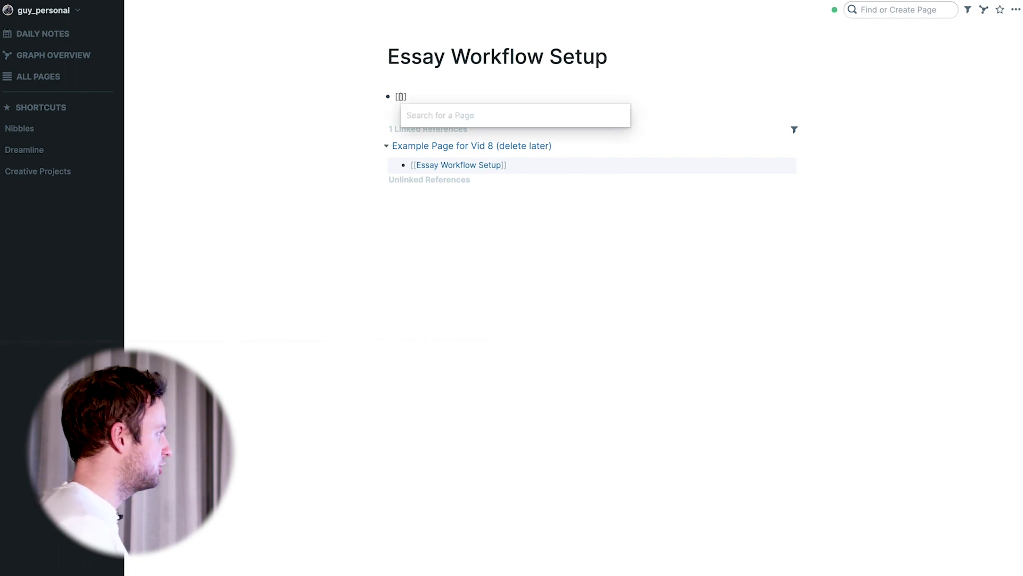
pyautogui.write('Developments i')
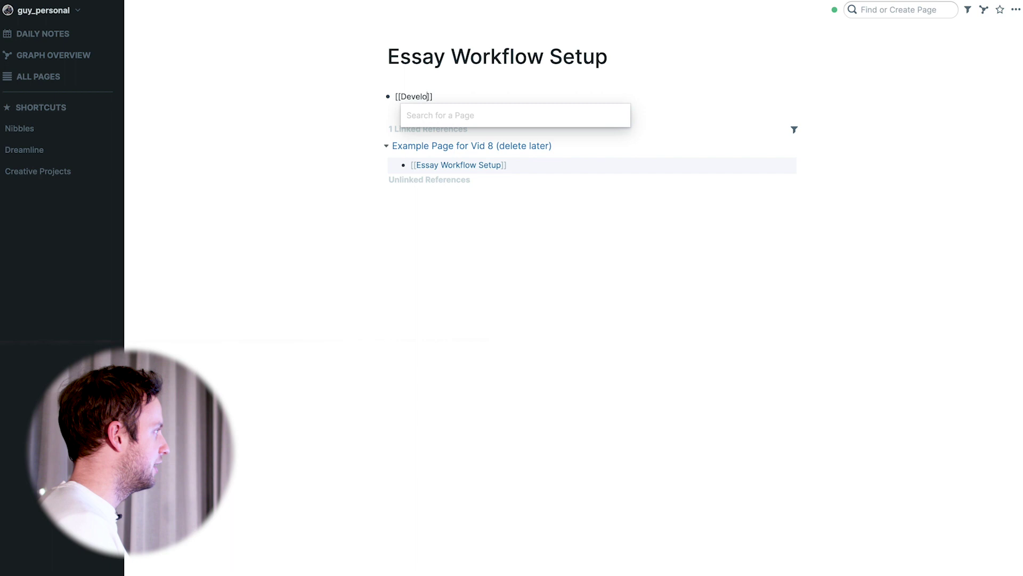
pyautogui.write('n the Oil mark')
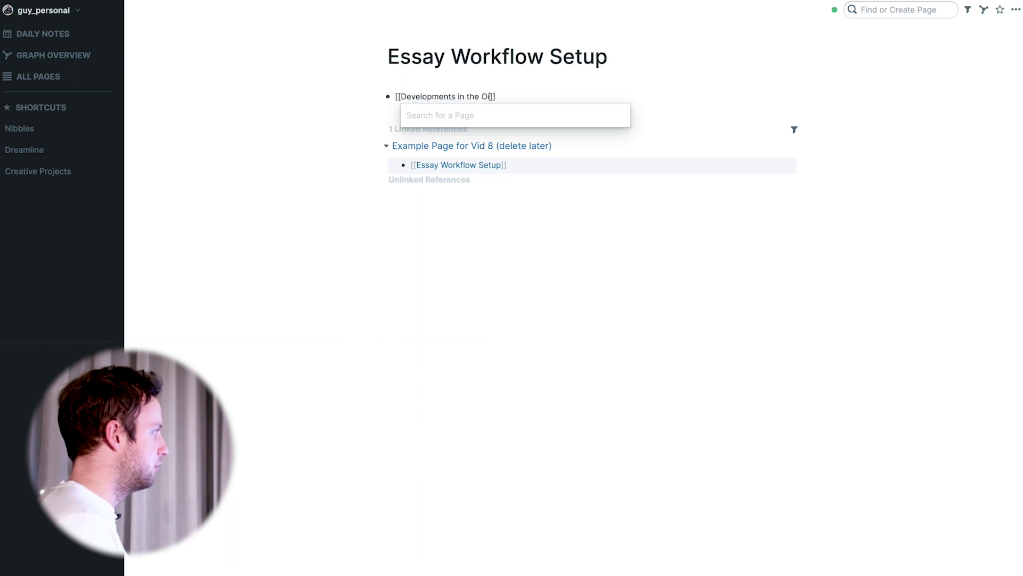
pyautogui.press('BackSpace')
pyautogui.press('BackSpace')
pyautogui.press('BackSpace')
pyautogui.press('BackSpace')
pyautogui.write('Market')
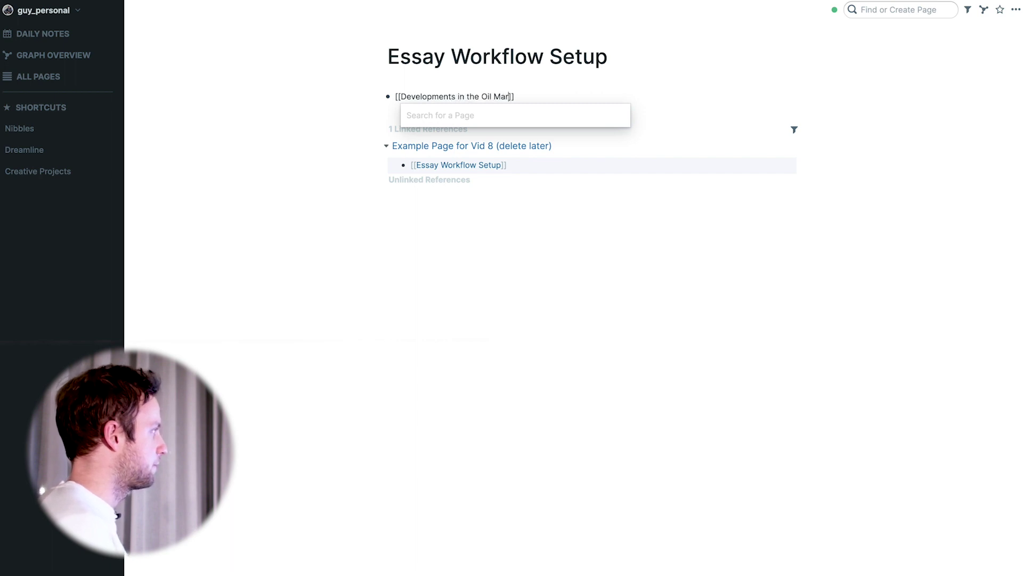
pyautogui.click(658, 85)
pyautogui.click(478, 97)
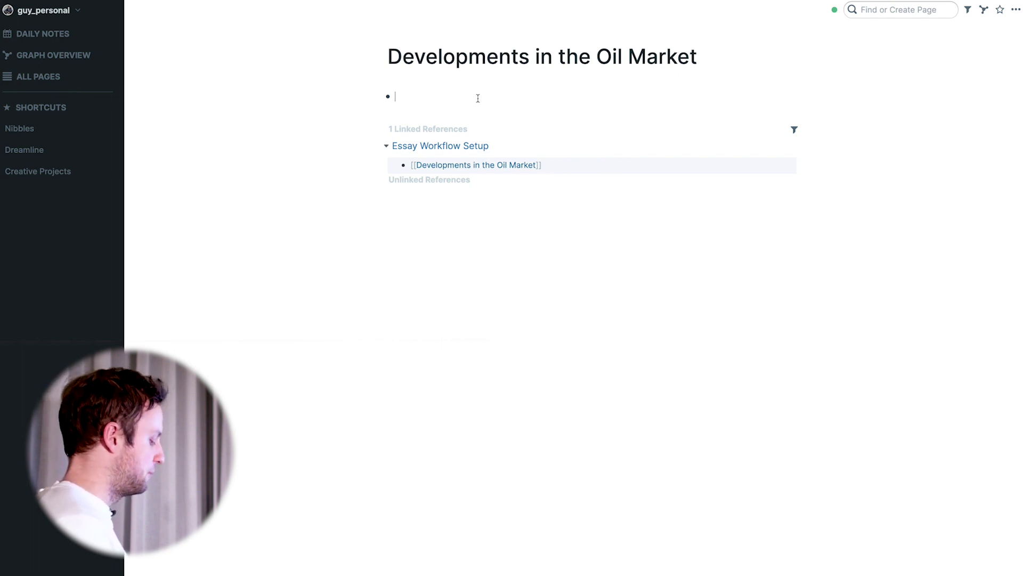
# - Paste the outline with Intro, three Core Arguments with citations and stances, and Conclusion, then review it
pyautogui.write('Intro Core Argument #1 Cite Scholar 1 Core Argument #2 Cite Opposing Scholar Core Argument 3 My Own Stance new perspective Usually adopts balance between Scholar 1 and 2 Conclusion')
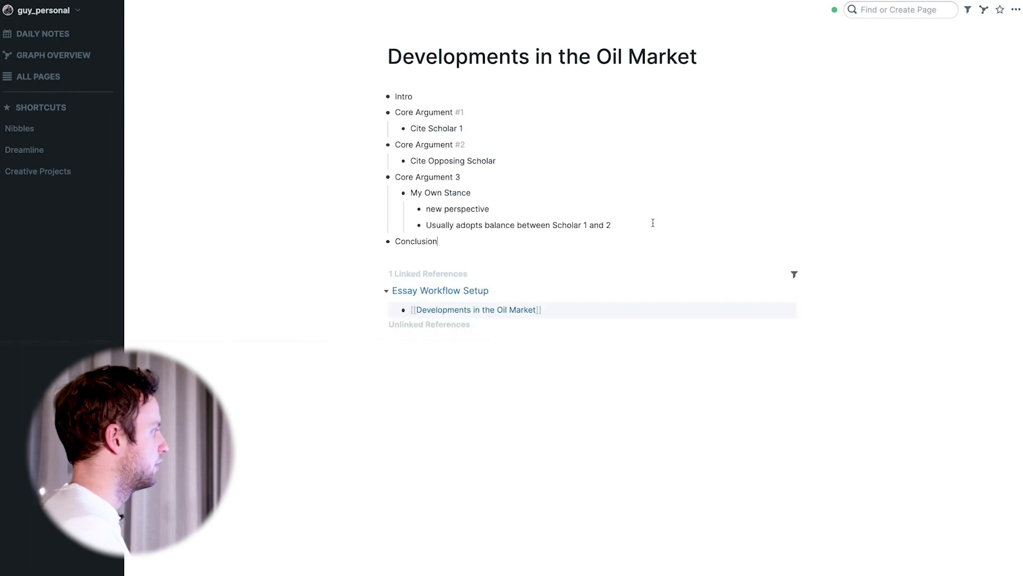
pyautogui.click(497, 210)
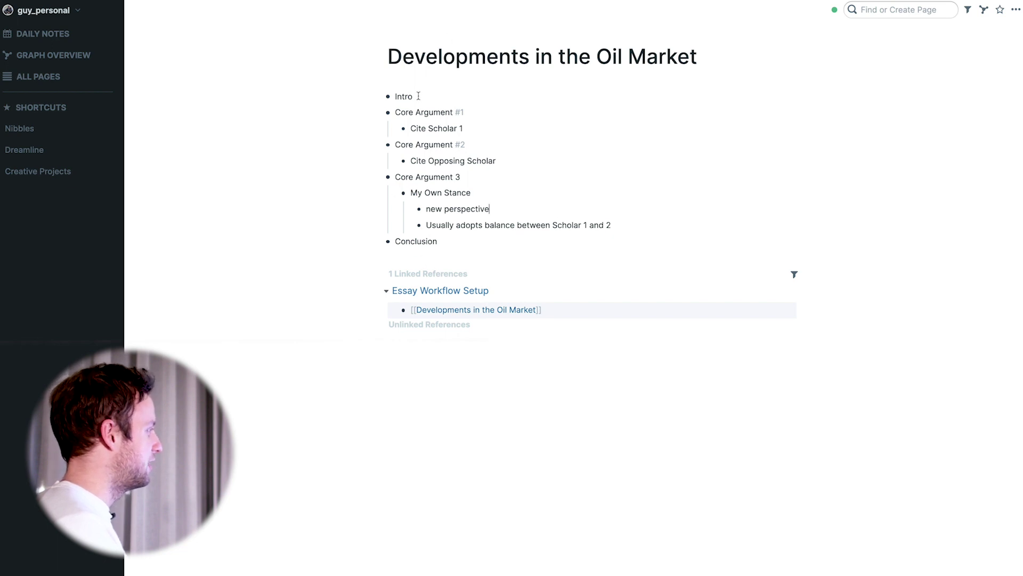
pyautogui.click(467, 240)
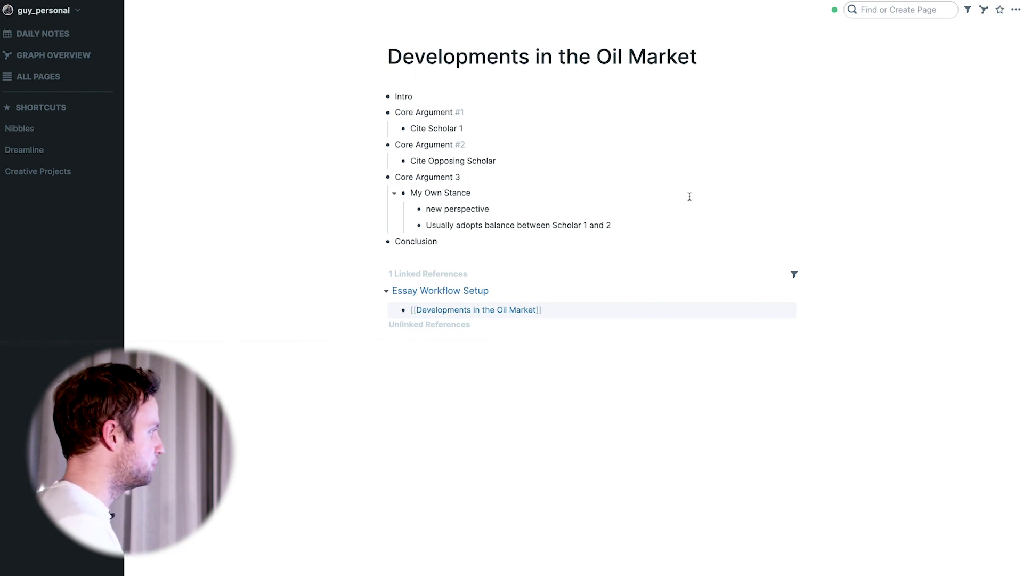
pyautogui.click(487, 129)
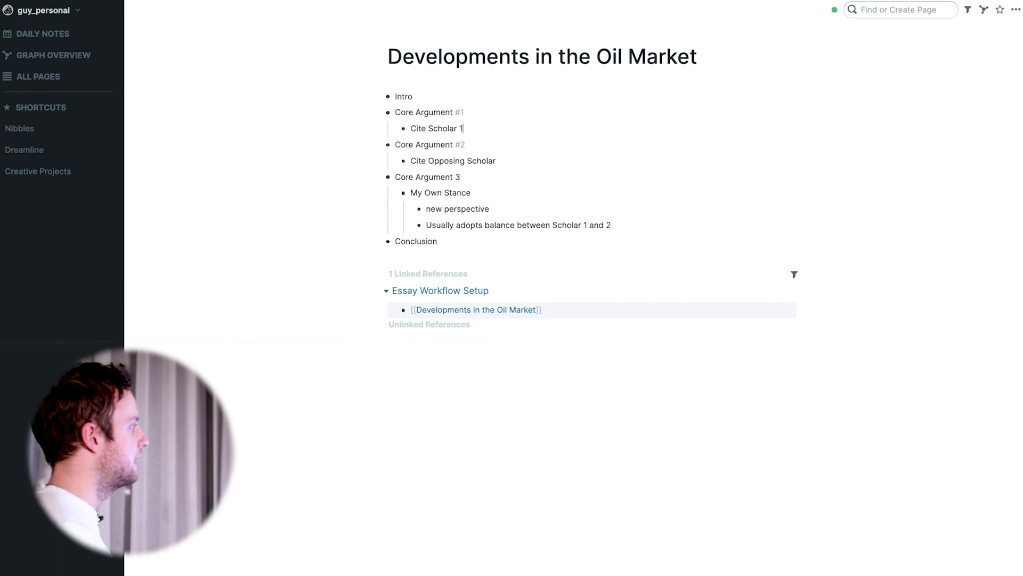
pyautogui.press('Return')
pyautogui.press('BackSpace')
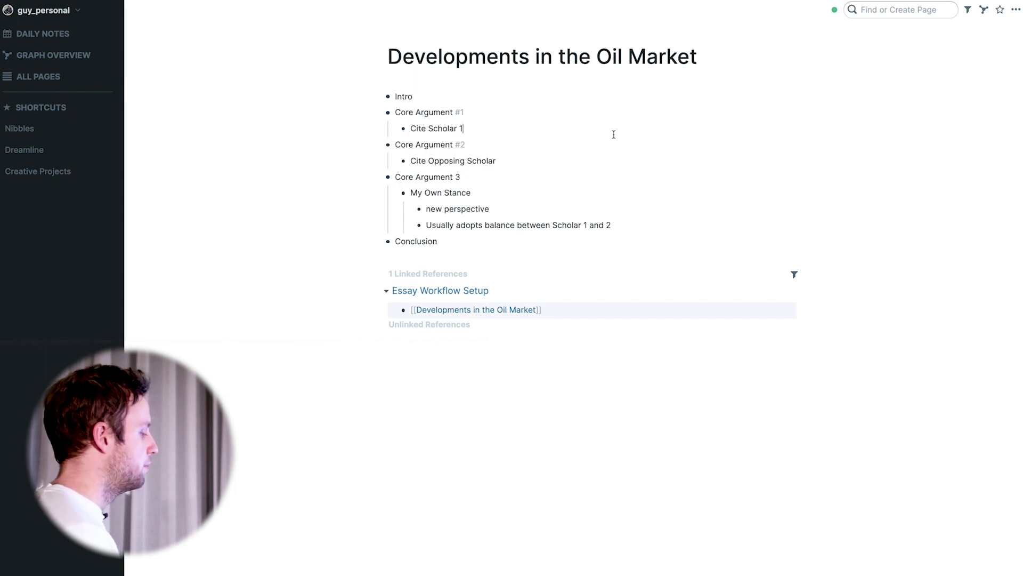
# - Add a 'Reference Pages' bullet below Conclusion
pyautogui.click(586, 256)
pyautogui.press('Return')
pyautogui.write('P')
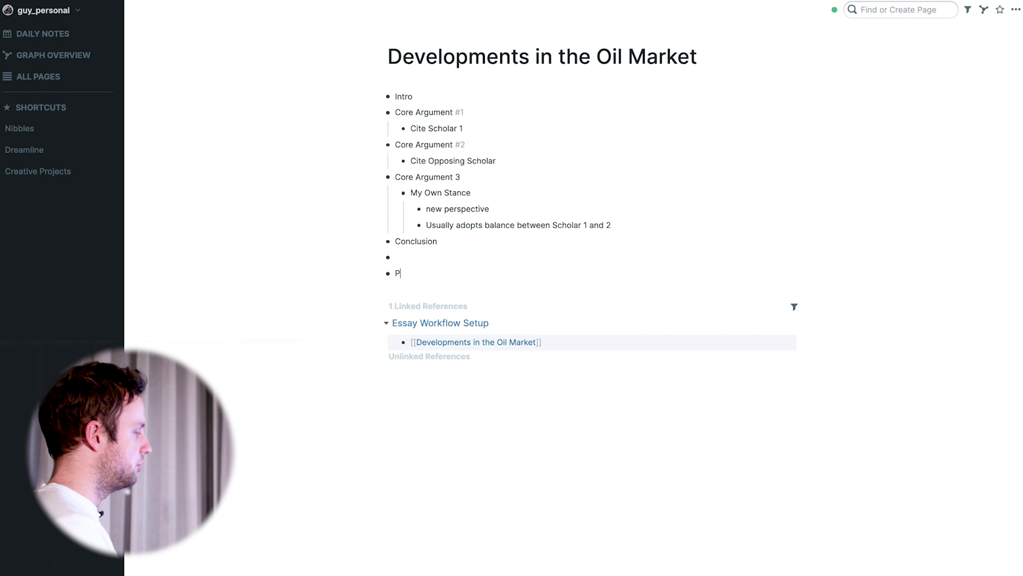
pyautogui.write('age')
pyautogui.press('BackSpace')
pyautogui.press('BackSpace')
pyautogui.press('BackSpace')
pyautogui.press('BackSpace')
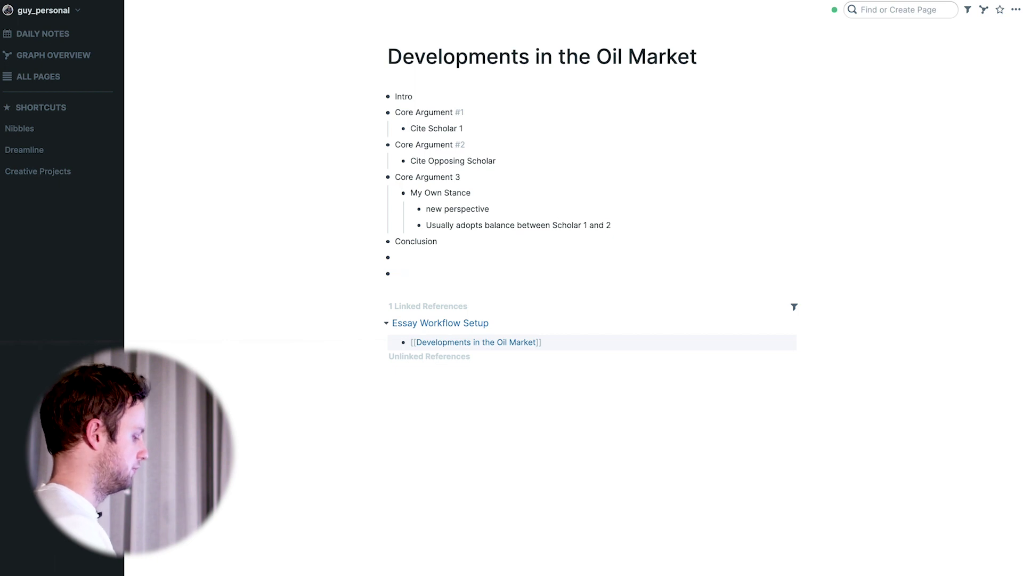
pyautogui.write('Reference Pages')
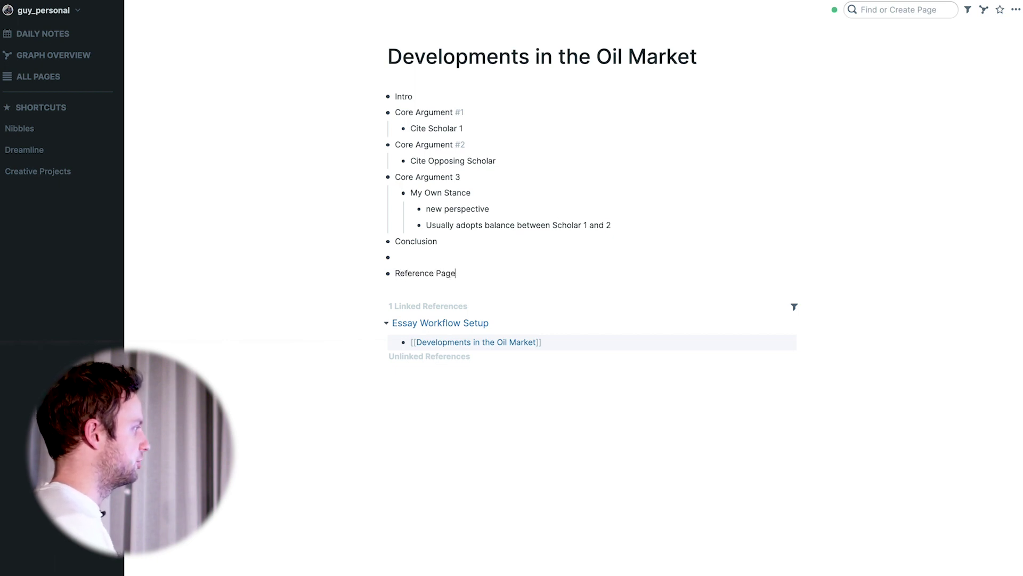
pyautogui.press('Return')
pyautogui.press('Return')
pyautogui.press('Tab')
# - Nest a link to the 'ECON 316 Lecture 3' page under Reference Pages
pyautogui.press('BackSpace')
pyautogui.press('BackSpace')
pyautogui.press('Return')
pyautogui.press('Tab')
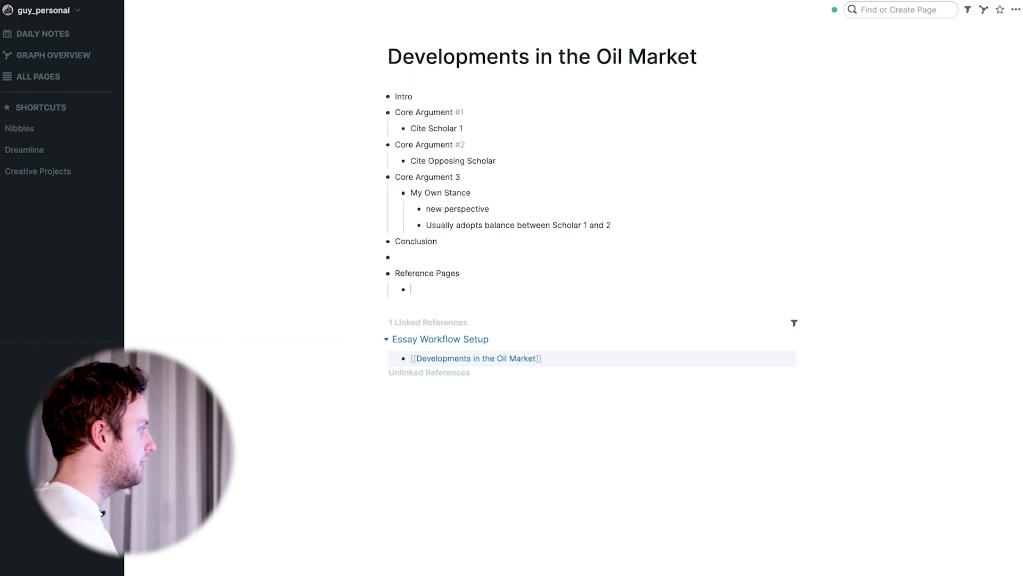
pyautogui.write('[[')
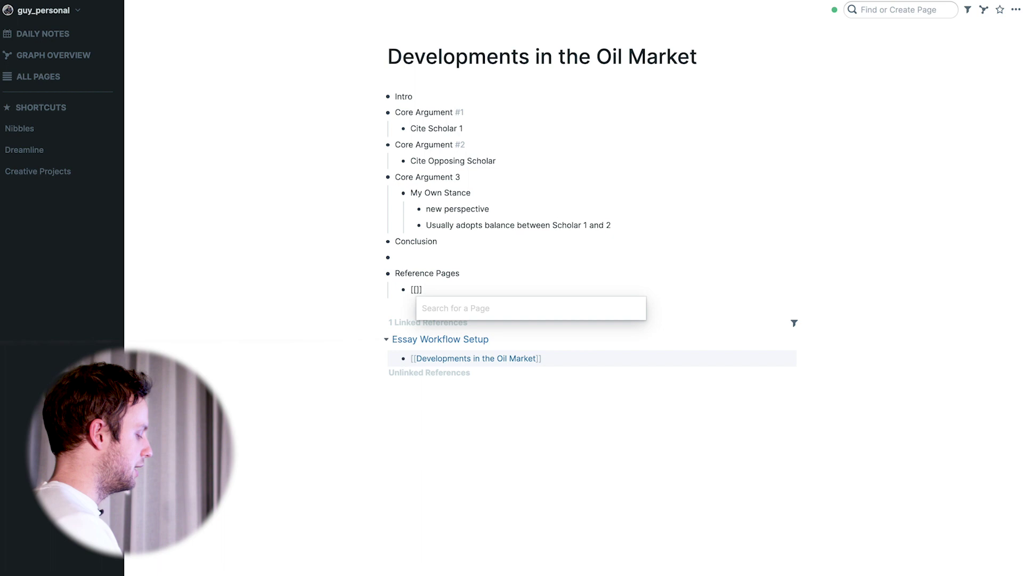
pyautogui.write('econ')
pyautogui.press('Return')
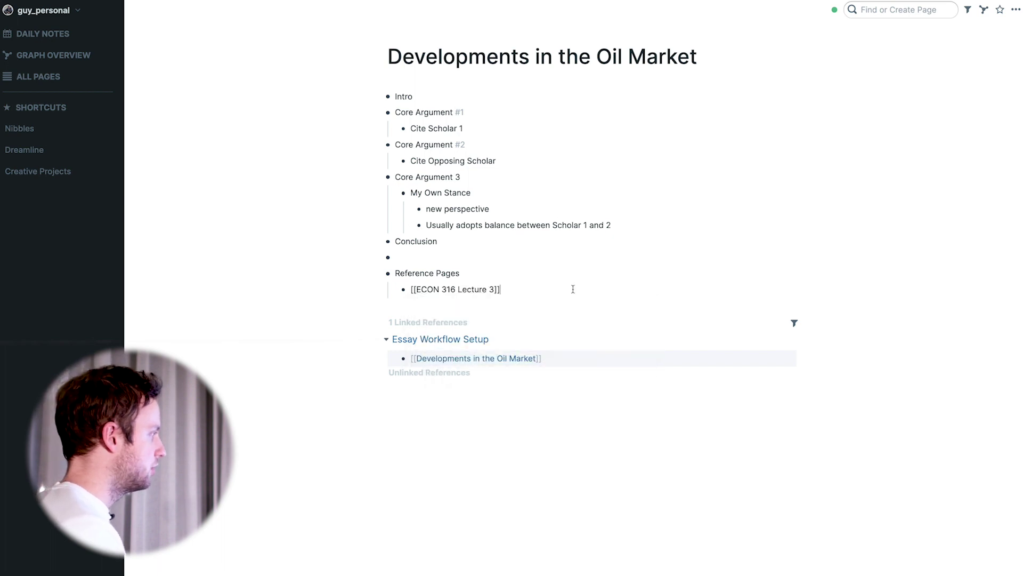
pyautogui.click(222, 281)
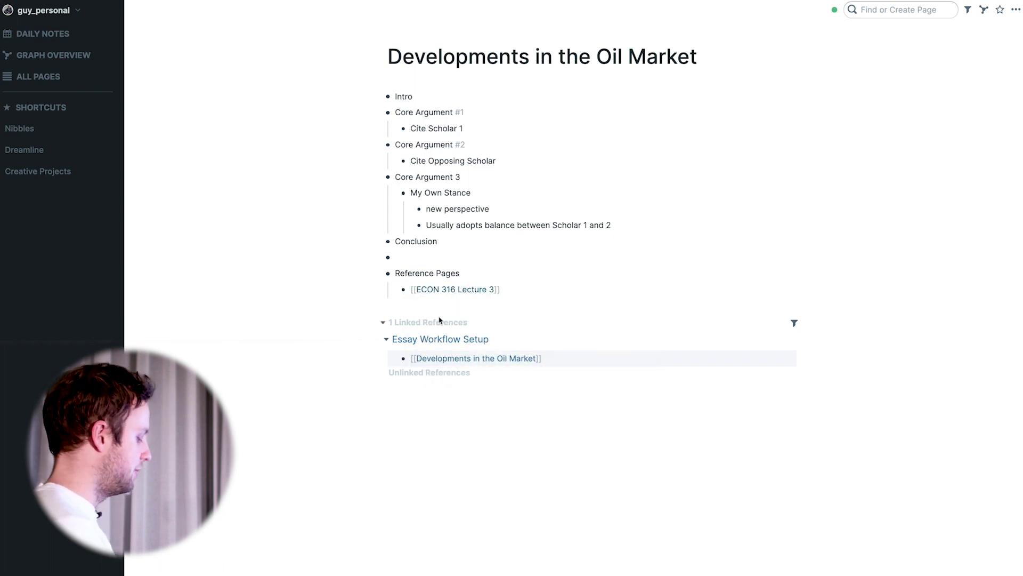
# - Open ECON 316 Lecture 3 alongside, nesting and collapsing its last two paragraphs under the first
pyautogui.keyDown('shift'); pyautogui.click(454, 290); pyautogui.keyUp('shift')
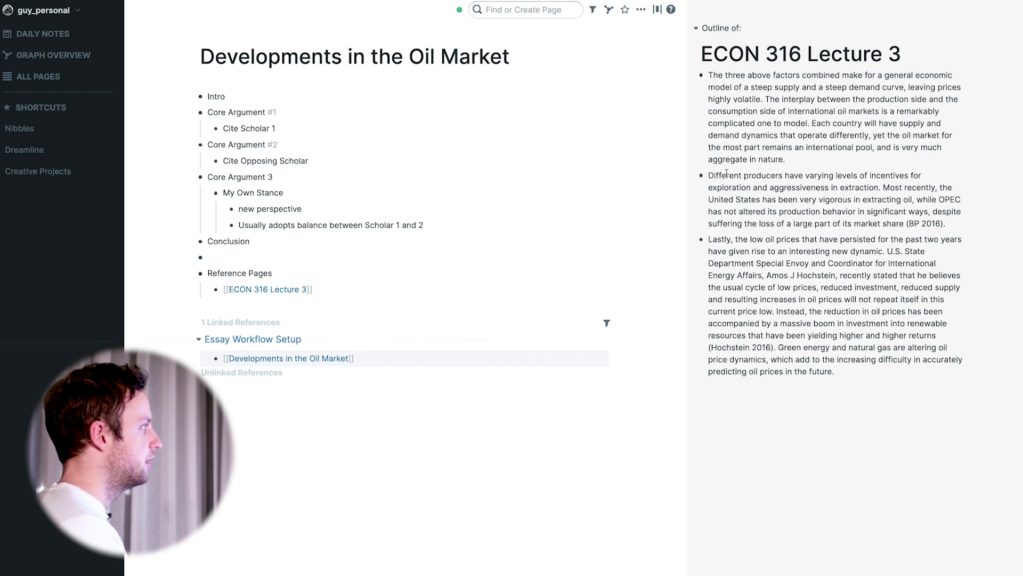
pyautogui.moveTo(856, 379); pyautogui.dragTo(705, 176)
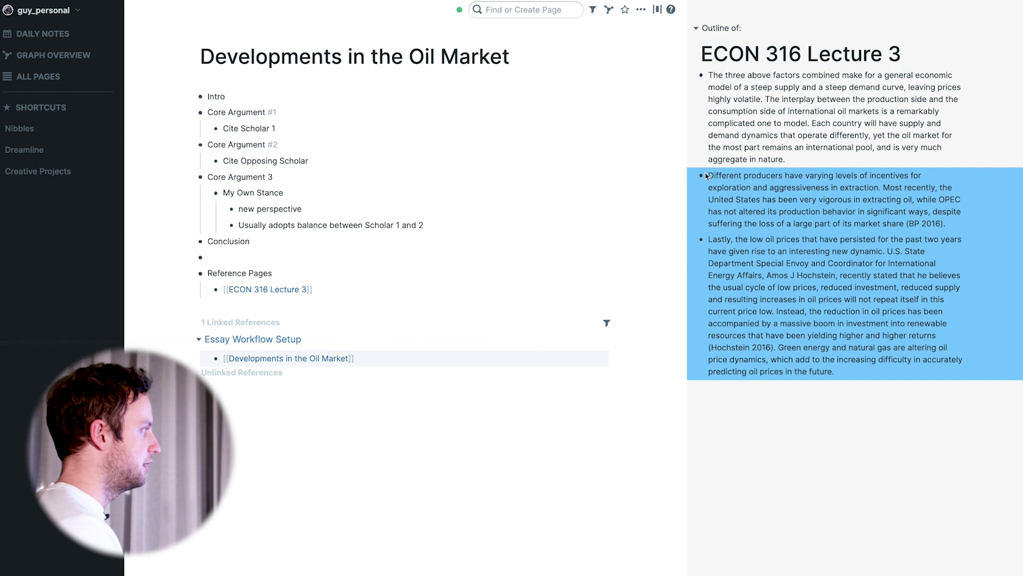
pyautogui.press('Tab')
pyautogui.click(693, 76)
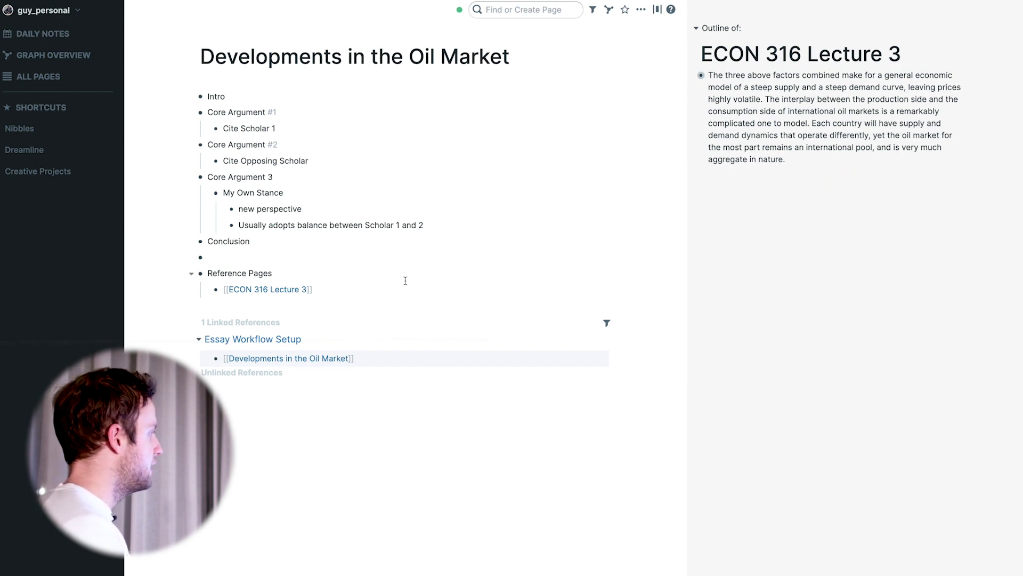
# - Add a [[Google Search Oil Markets]] link below the lecture reference and open it in the sidebar
pyautogui.click(384, 291)
pyautogui.press('Return')
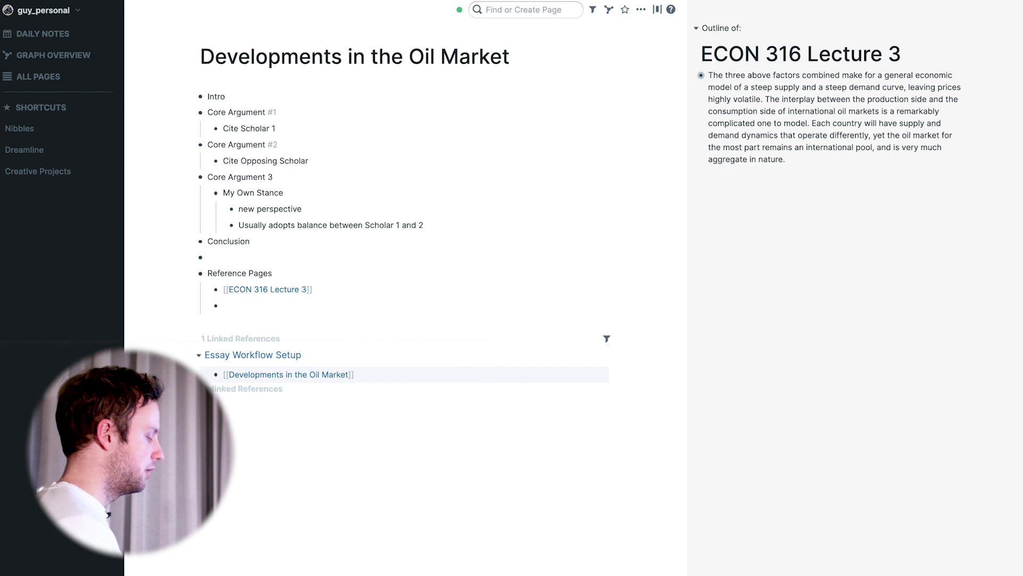
pyautogui.write('[[')
pyautogui.write('Google Sea')
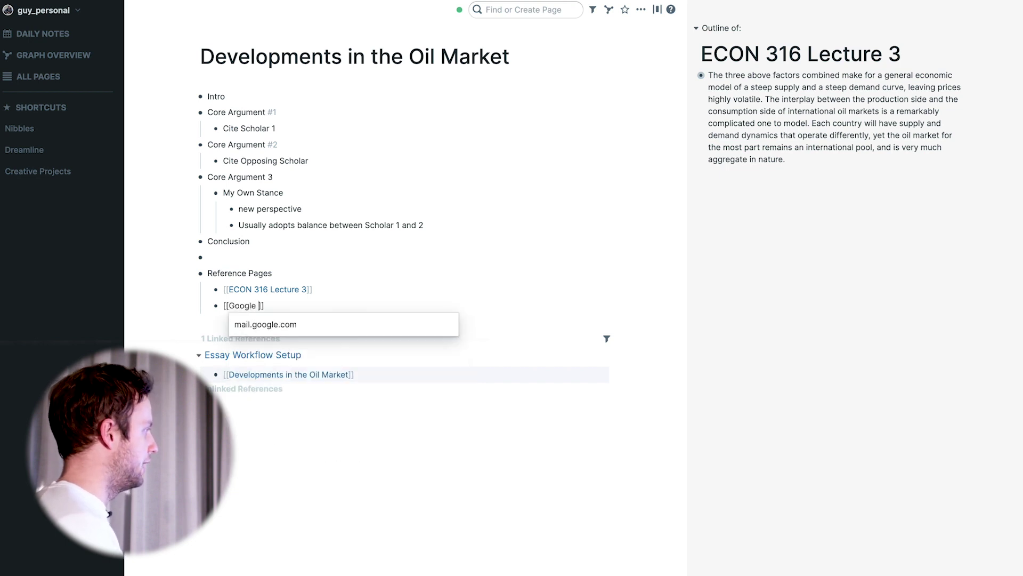
pyautogui.write('rch ')
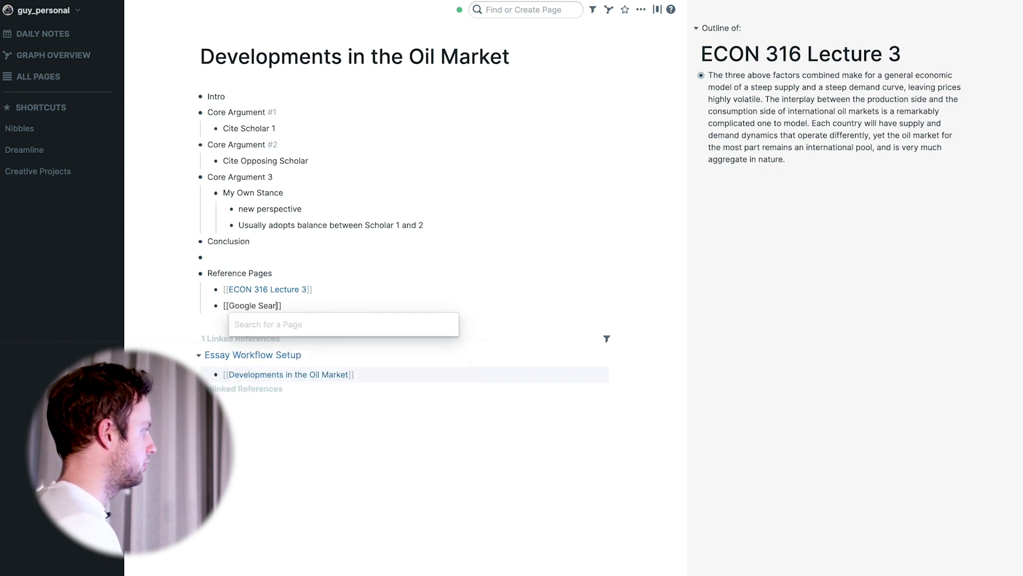
pyautogui.write('Oil market')
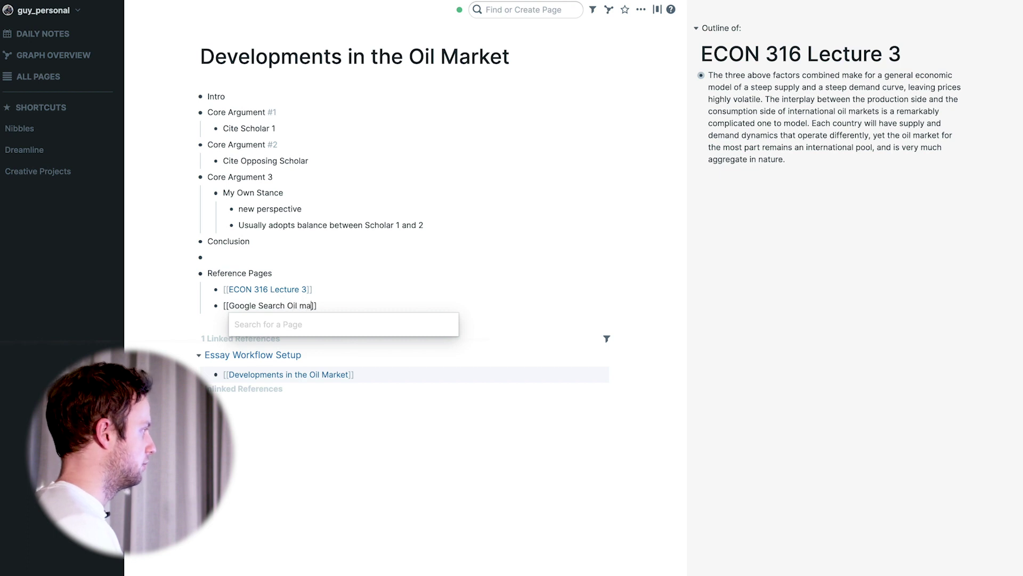
pyautogui.press('BackSpace')
pyautogui.press('BackSpace')
pyautogui.press('BackSpace')
pyautogui.press('BackSpace')
pyautogui.press('BackSpace')
pyautogui.press('BackSpace')
pyautogui.write('Markets')
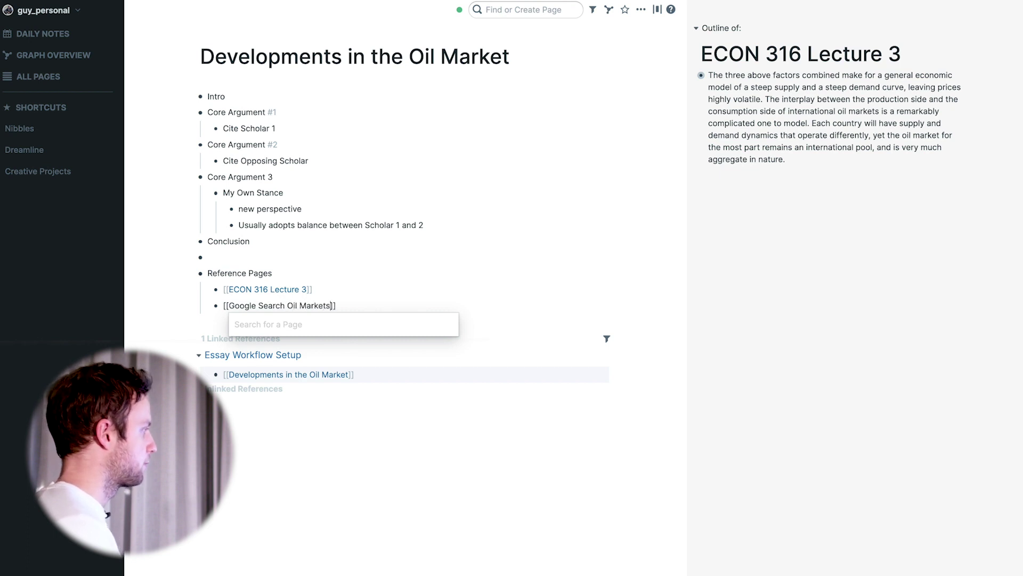
pyautogui.press('Escape')
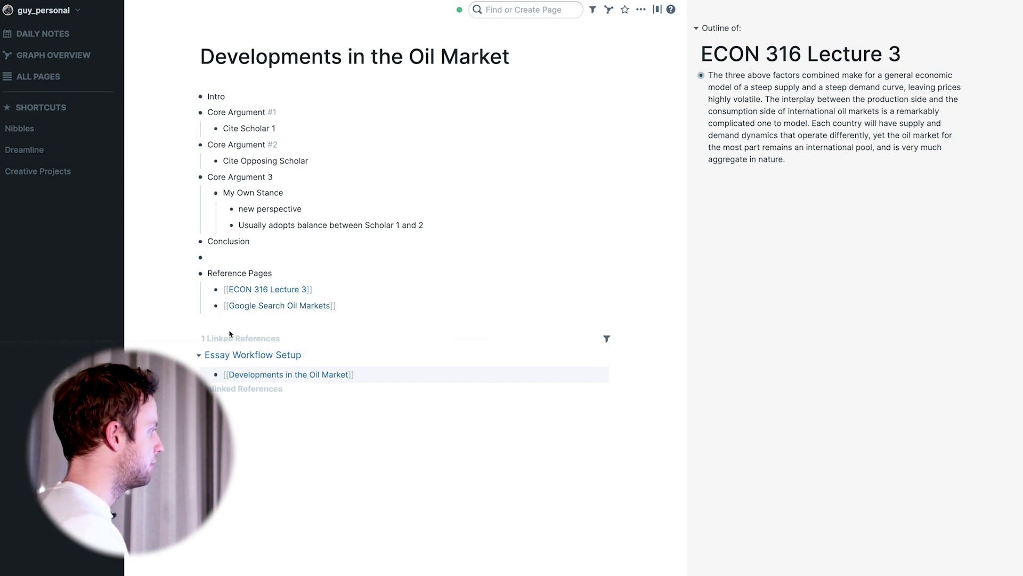
pyautogui.keyDown('shift'); pyautogui.click(305, 307); pyautogui.keyUp('shift')
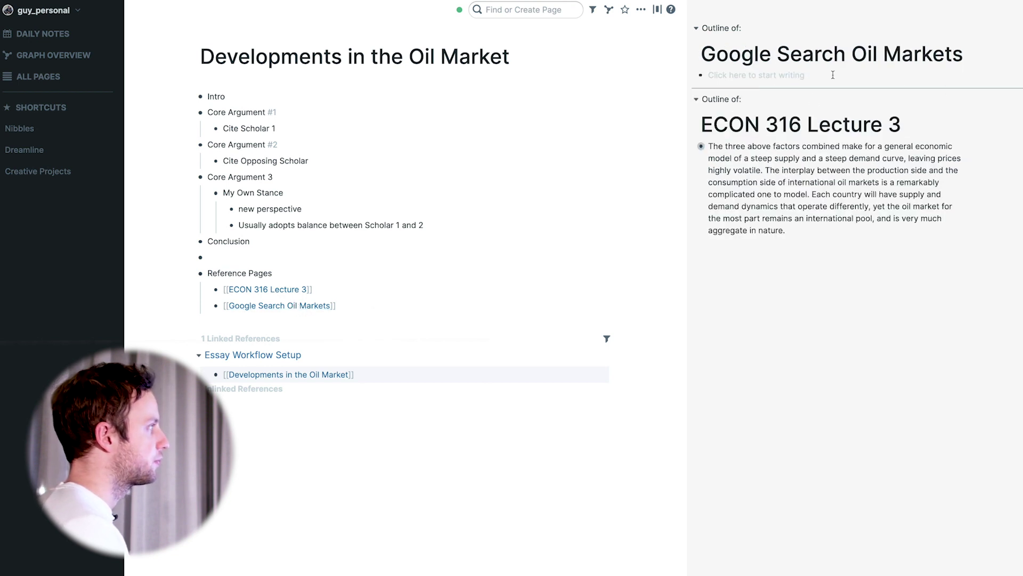
# - Clip the EIA shale oil resources paragraph into the notes, then select the Reason article's oil-price passage
pyautogui.click(728, 75)
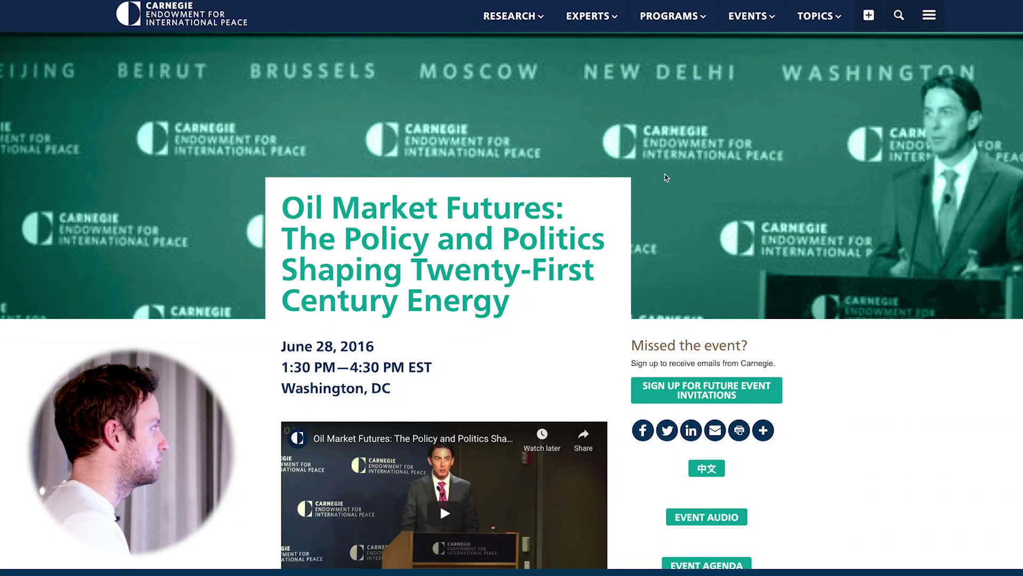
pyautogui.scroll(-4, 664, 178)
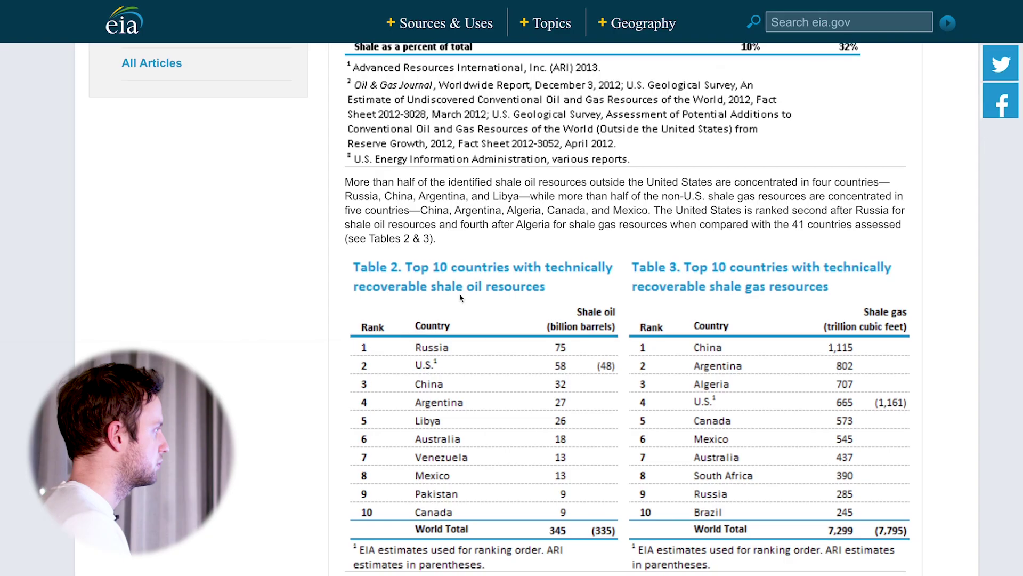
pyautogui.scroll(2, 462, 297)
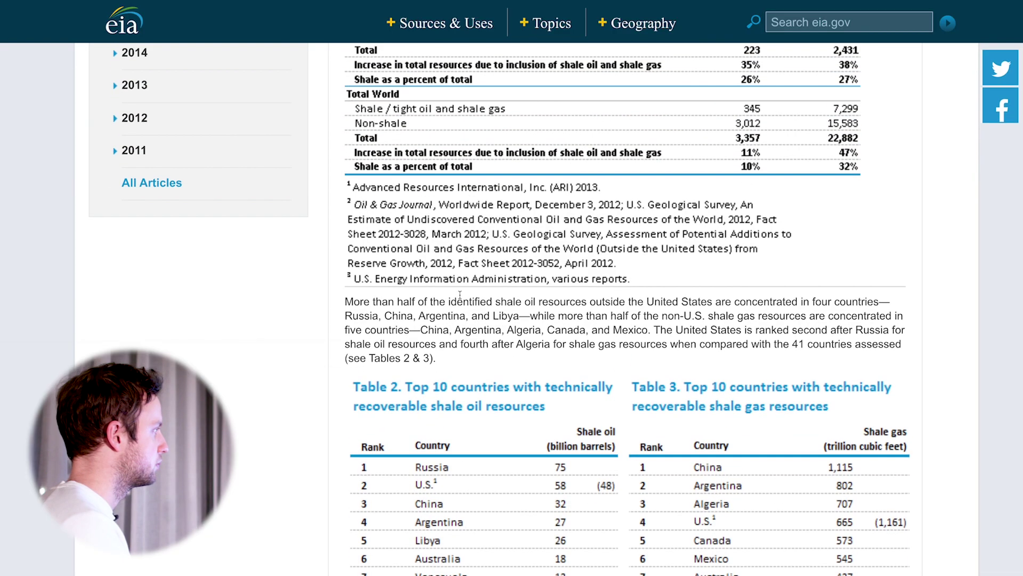
pyautogui.click(347, 304)
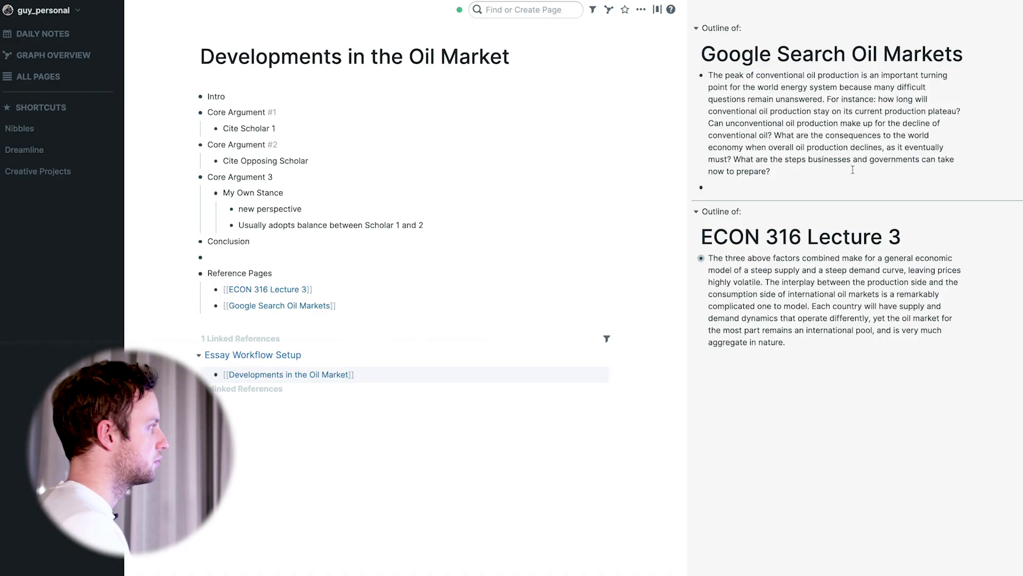
pyautogui.write('More than half of the identified shale oil resources outside the United States are concentrated in four countries—Russia, China, Argentina, and Libya—while more than half of the non-U.S. shale gas resources are concentrated in five countries—China, Argentina, Algeria, Canada, and Mexico. The United States is ranked second after Russia for shale oil resources and fourth after Algeria for shale gas resources when compared with the 41 countries assessed (see Tables 2 & 3).')
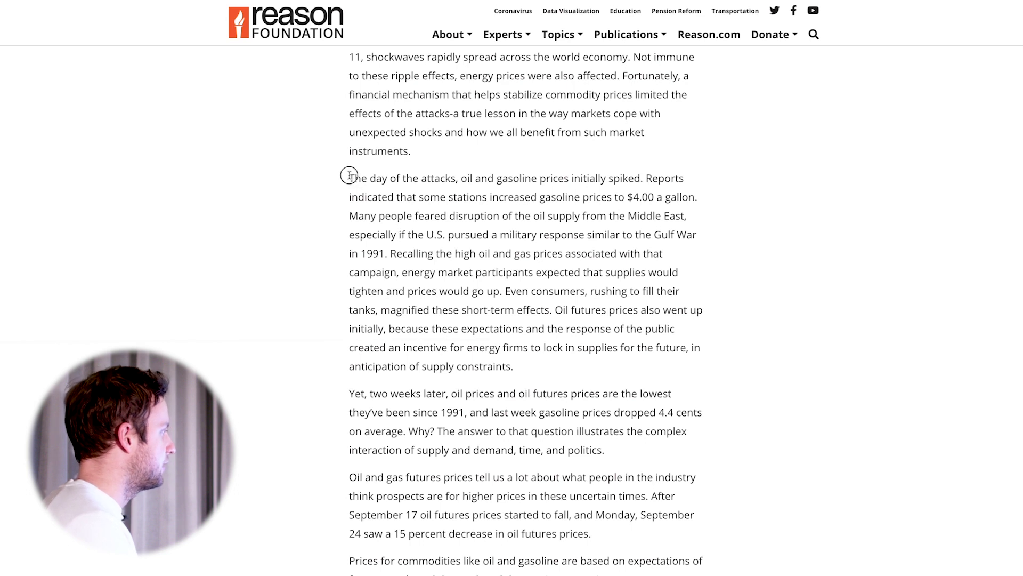
pyautogui.moveTo(348, 177); pyautogui.dragTo(379, 254)
pyautogui.rightClick(381, 255)
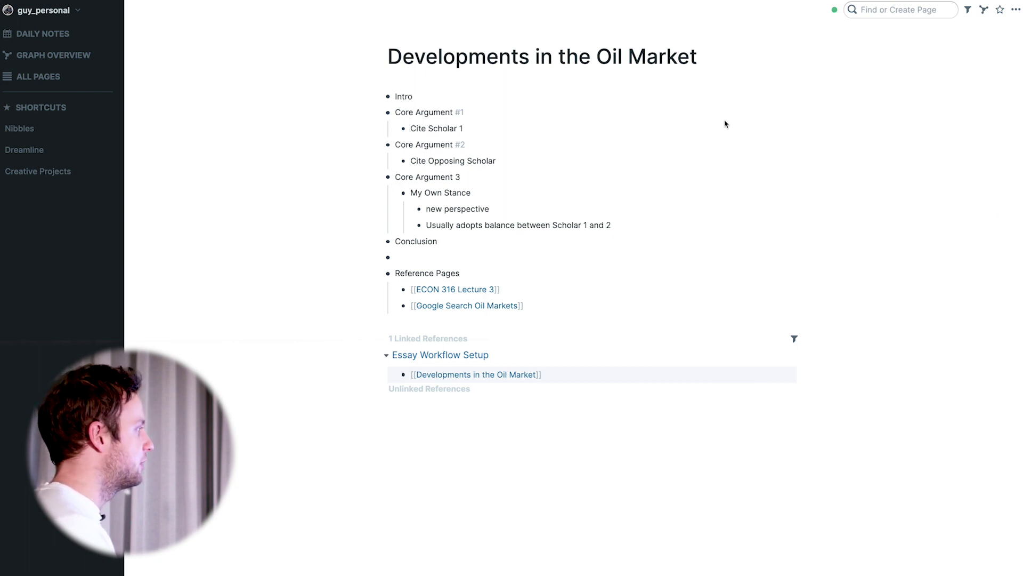
# - Add a 'Keywords Oil Markets' bullet under Reference Pages and turn it into a page link
pyautogui.click(560, 306)
pyautogui.press('Return')
pyautogui.write('Keywords')
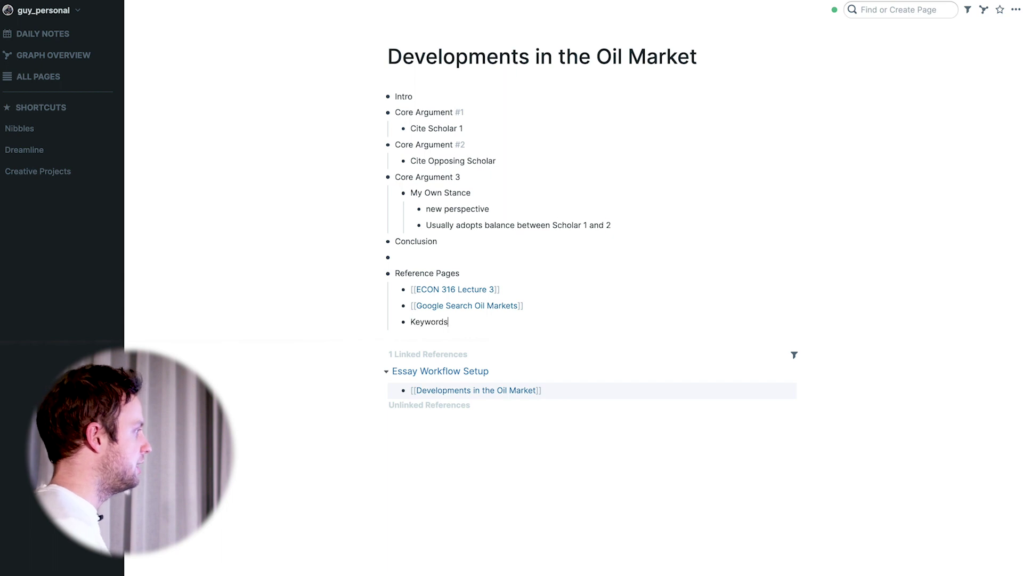
pyautogui.write(' Oil markets')
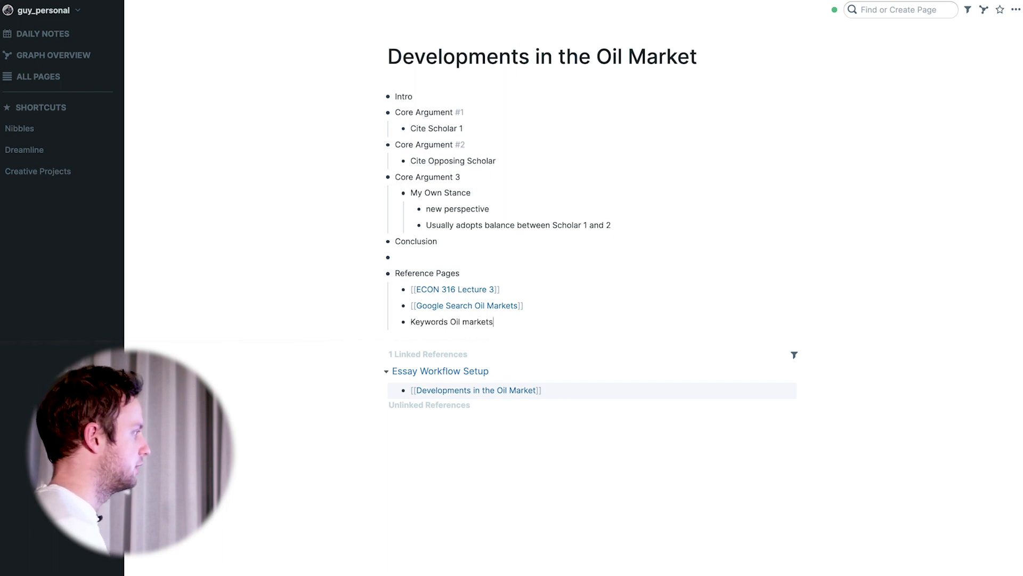
pyautogui.press('Return')
pyautogui.click(469, 321)
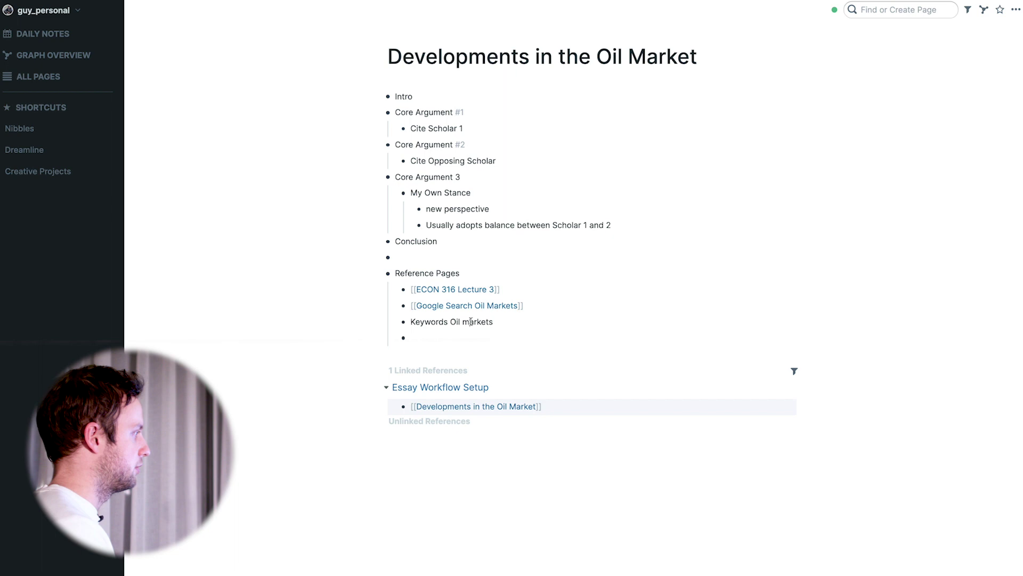
pyautogui.press('BackSpace')
pyautogui.write('M')
pyautogui.moveTo(495, 321); pyautogui.dragTo(411, 320)
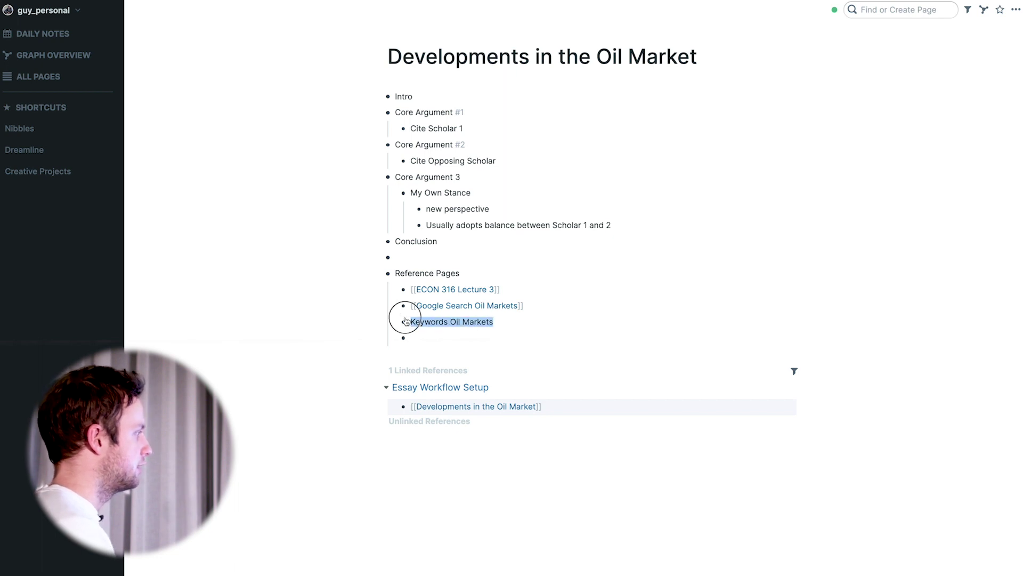
pyautogui.write('[[')
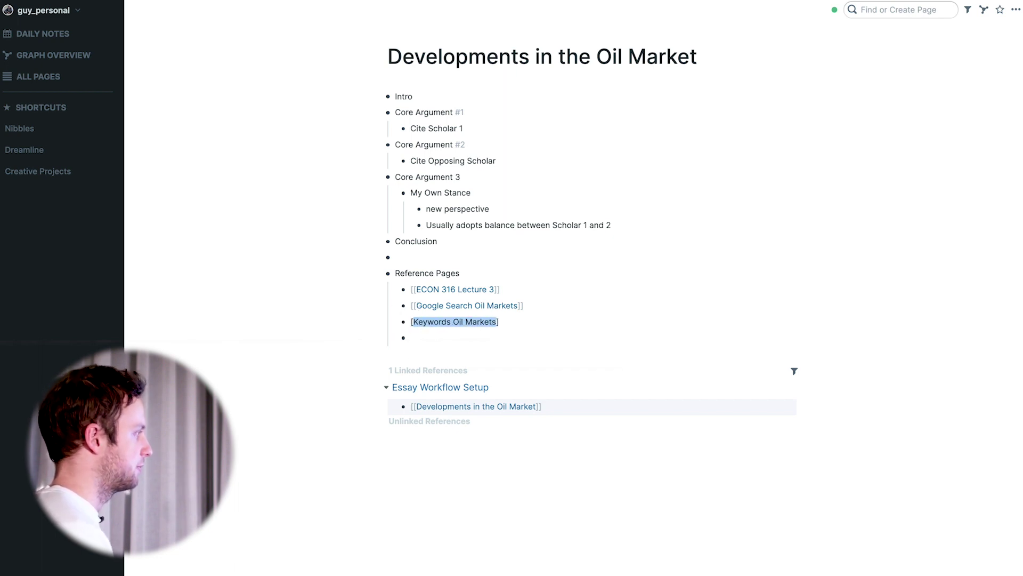
pyautogui.press('Escape')
# - Open the Keywords Oil Markets page and make [[Oil]] its first linked keyword
pyautogui.click(471, 321)
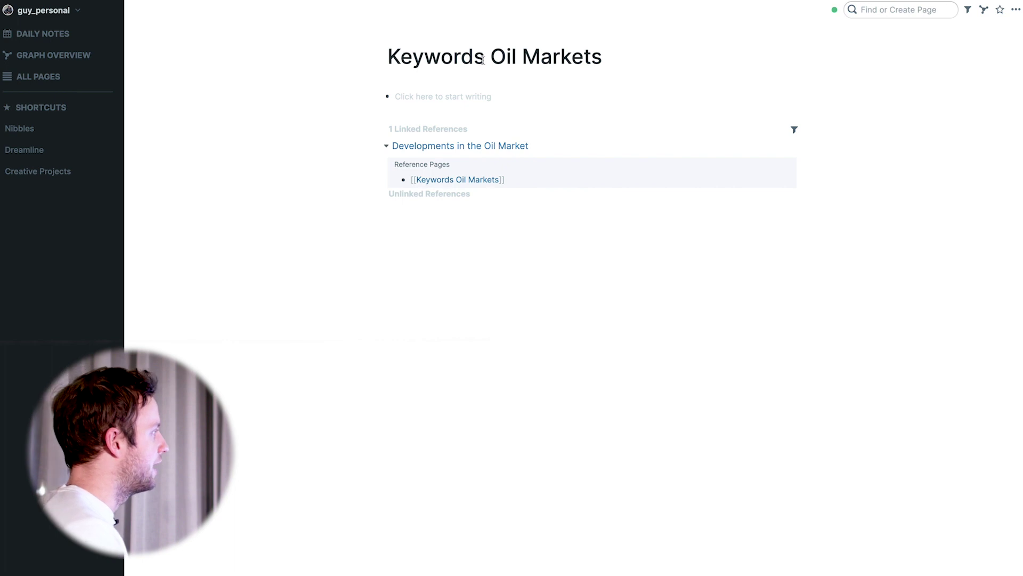
pyautogui.click(480, 98)
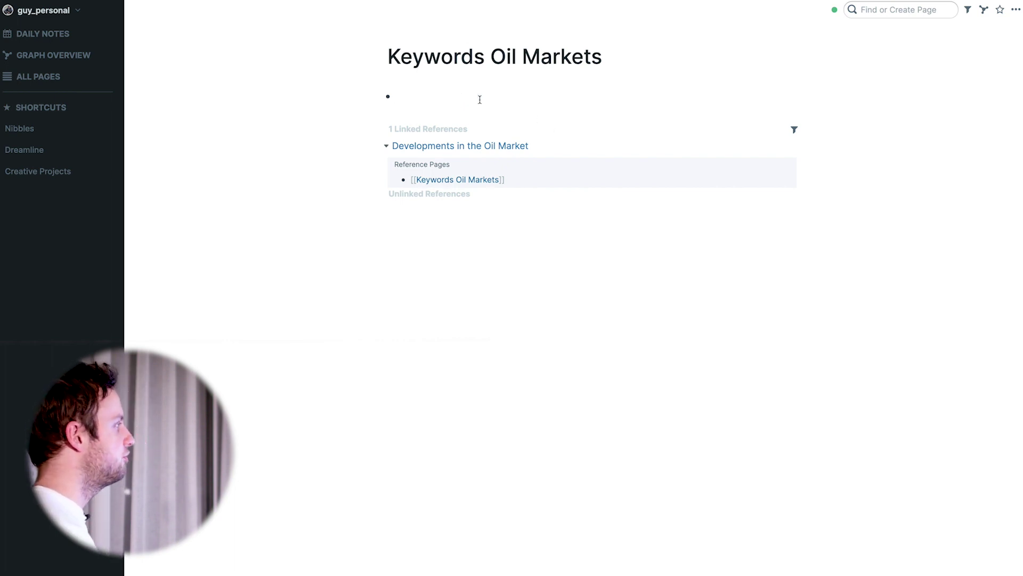
pyautogui.write('Oil')
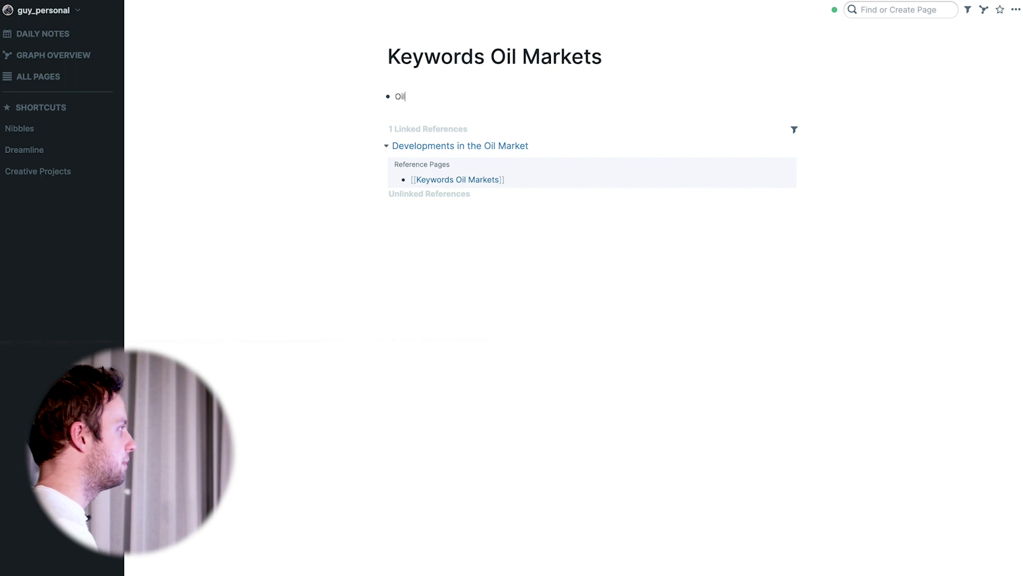
pyautogui.hotkey('shift', 'Left')
pyautogui.hotkey('shift', 'Left')
pyautogui.hotkey('shift', 'Left')
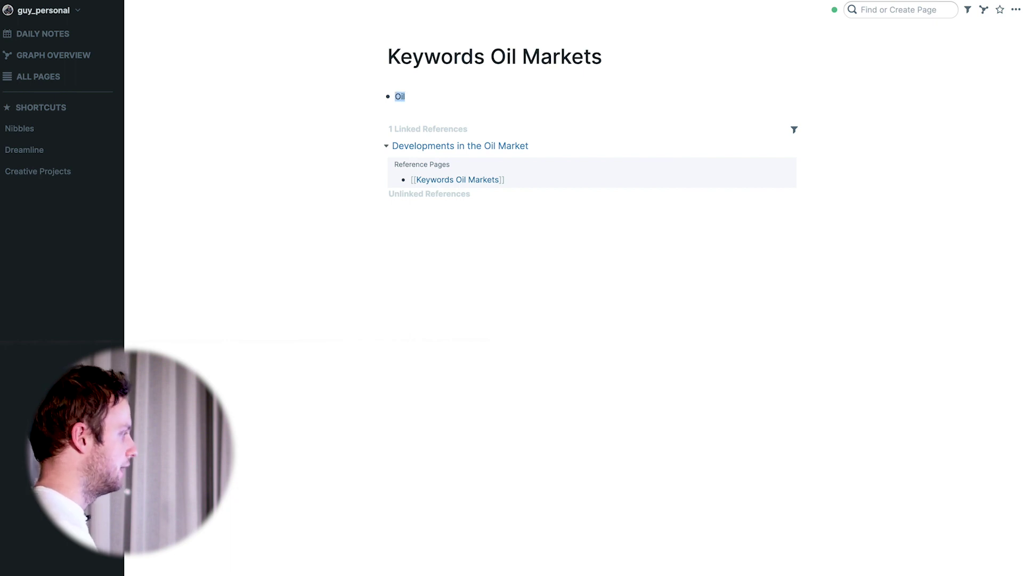
pyautogui.write('[[')
pyautogui.click(539, 96)
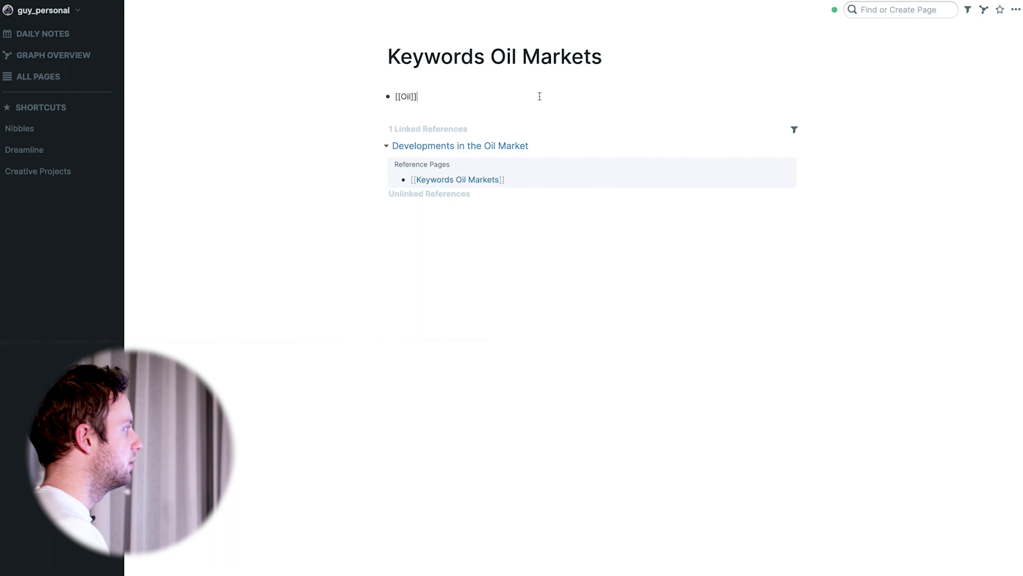
# - Add [[Supply]] and [[Demand]] as linked keyword bullets below Oil
pyautogui.press('Return')
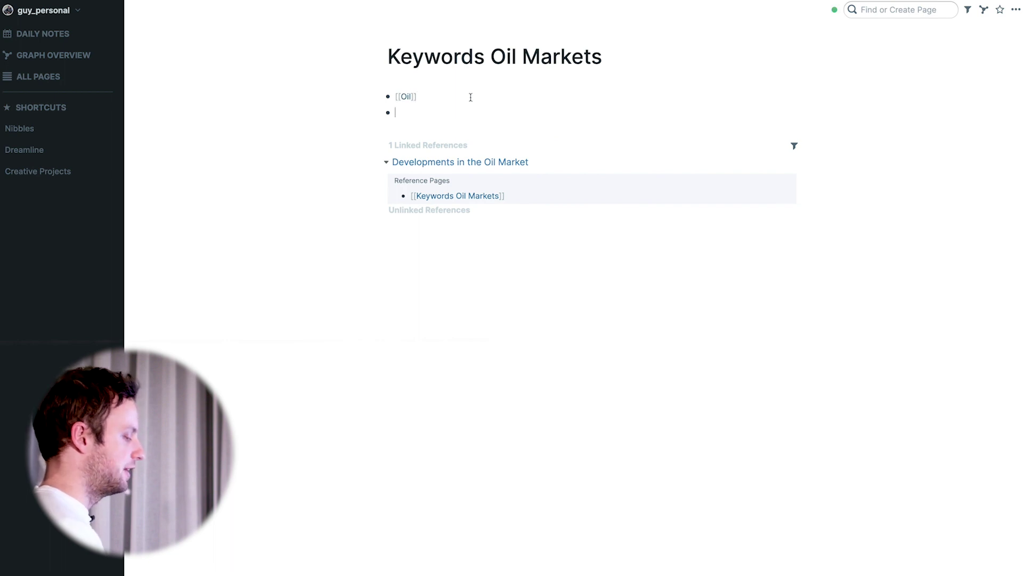
pyautogui.write('[[Supply')
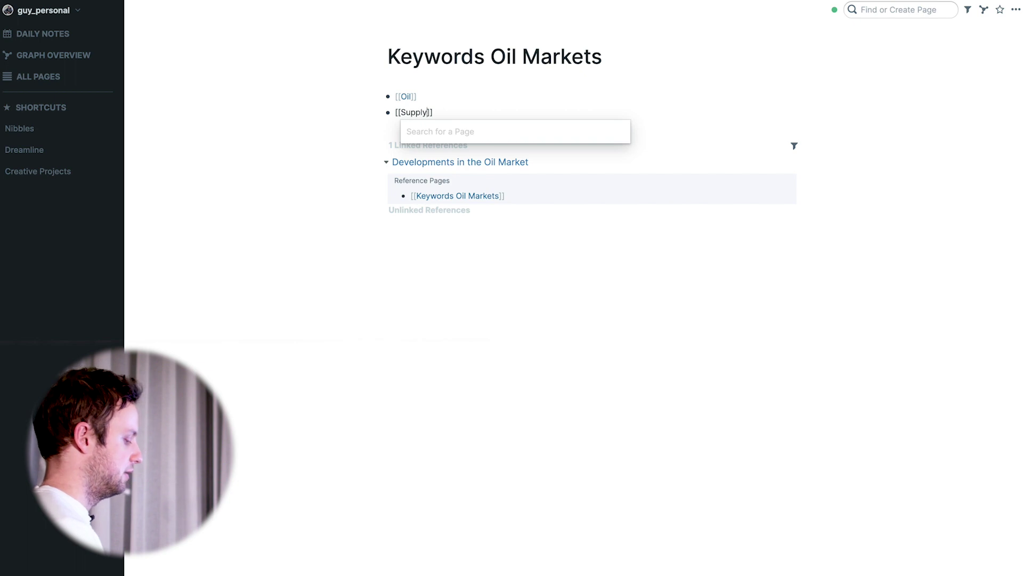
pyautogui.click(520, 112)
pyautogui.press('Return')
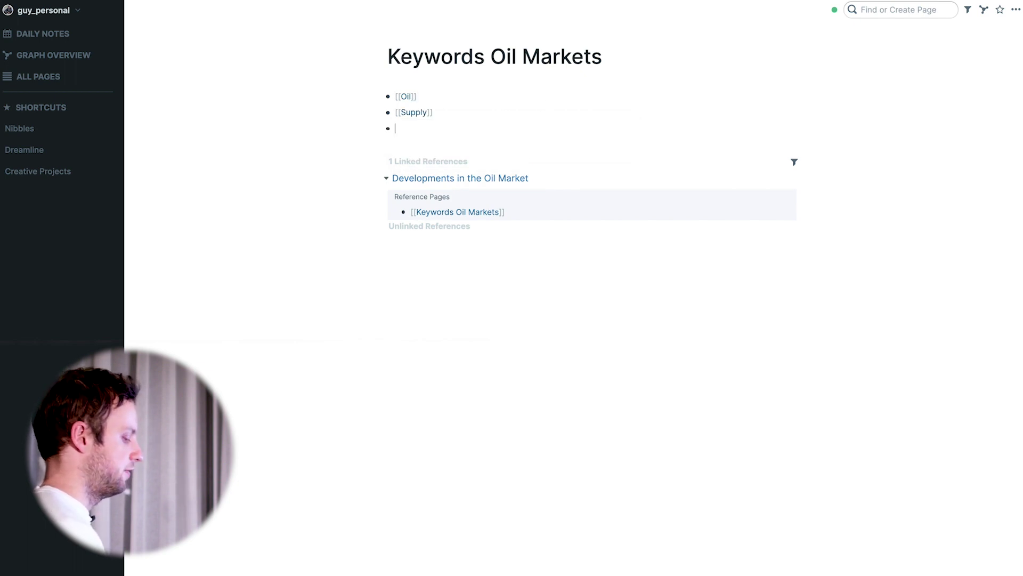
pyautogui.write('[[Demand')
pyautogui.click(572, 114)
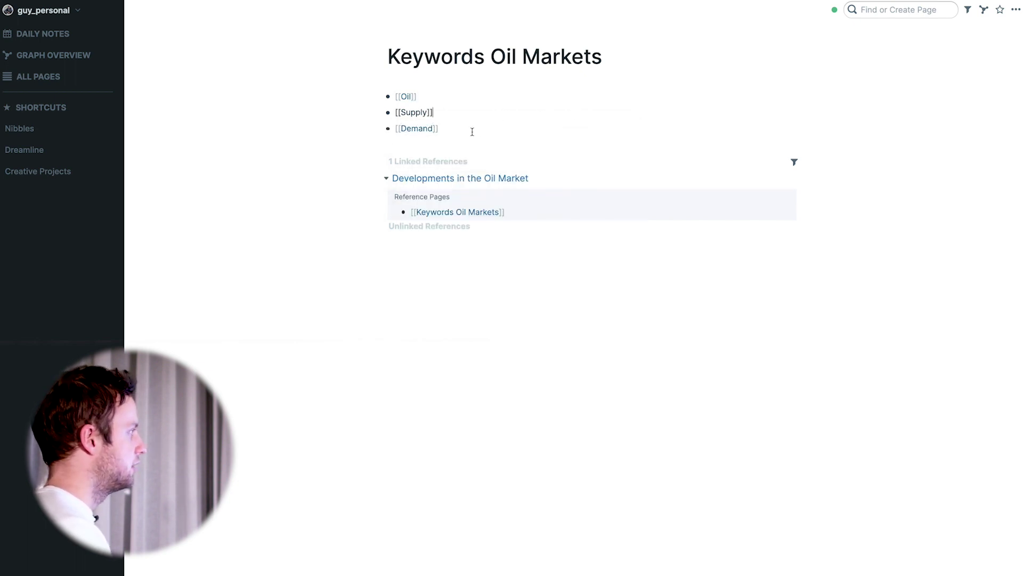
pyautogui.click(472, 132)
# - Add Renewables as a linked keyword bullet below Demand
pyautogui.press('Return')
pyautogui.write('Renewable E')
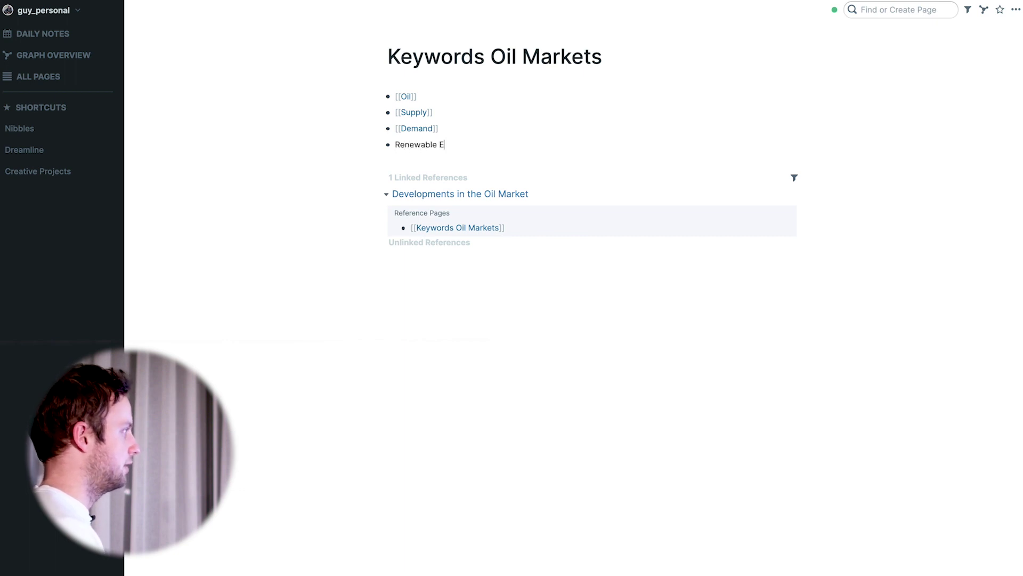
pyautogui.press('BackSpace')
pyautogui.write('s')
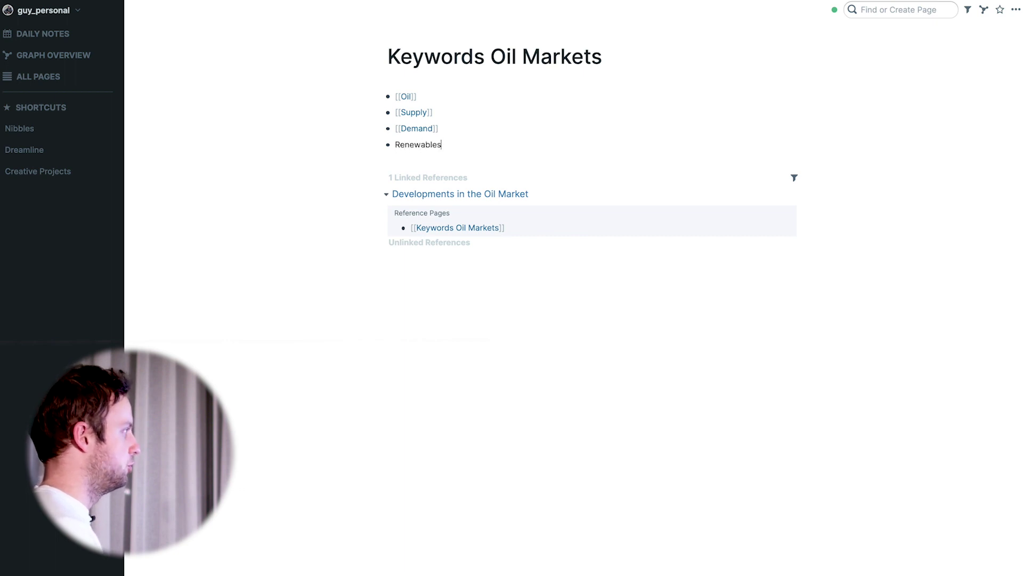
pyautogui.moveTo(443, 145); pyautogui.dragTo(395, 144)
pyautogui.click(394, 148)
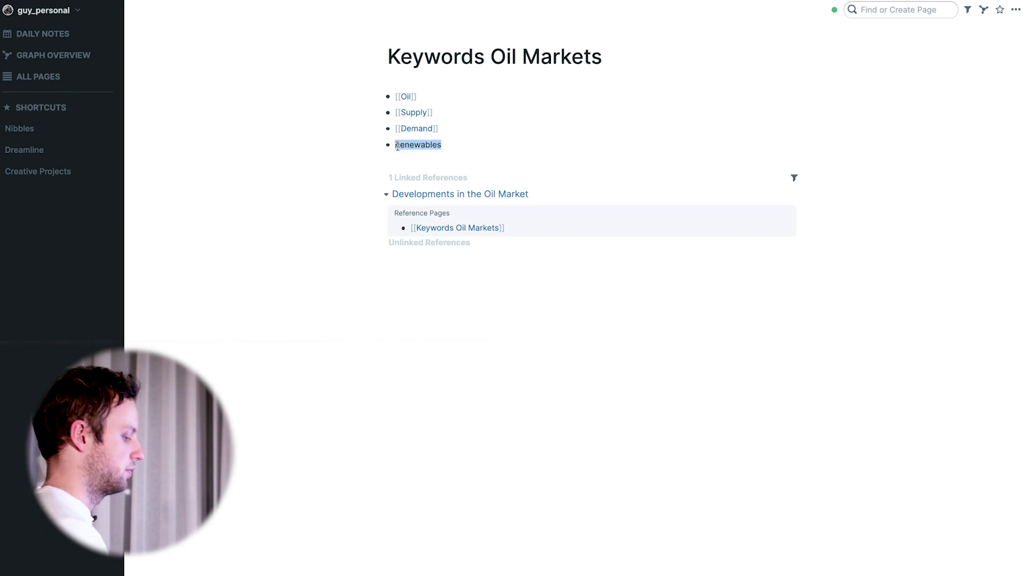
pyautogui.write('[[')
pyautogui.click(472, 140)
# - Add Energy as a linked keyword, then open the Oil page
pyautogui.press('Return')
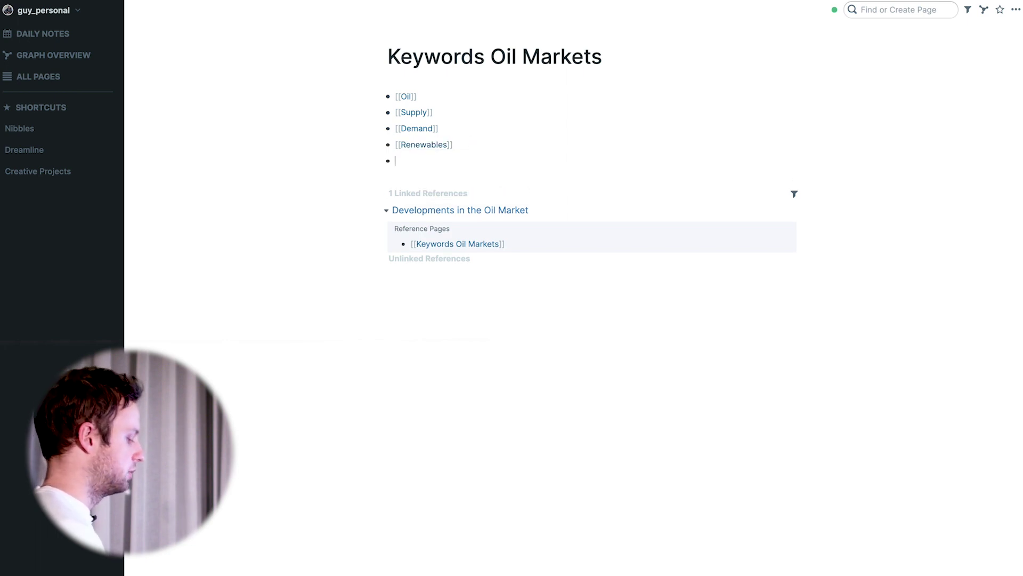
pyautogui.write('Energy')
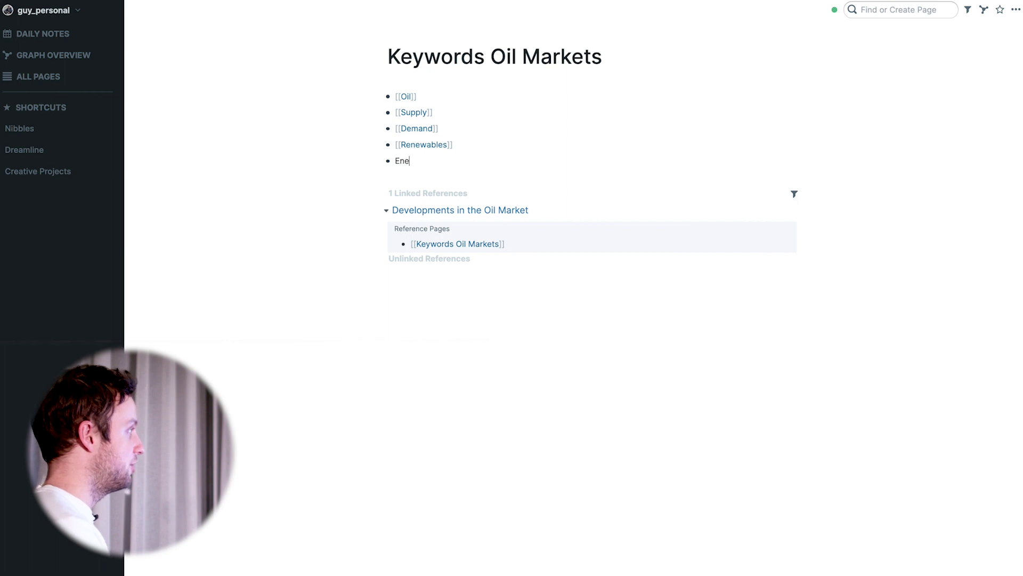
pyautogui.hotkey('shift', 'Home')
pyautogui.write('[[')
pyautogui.click(456, 161)
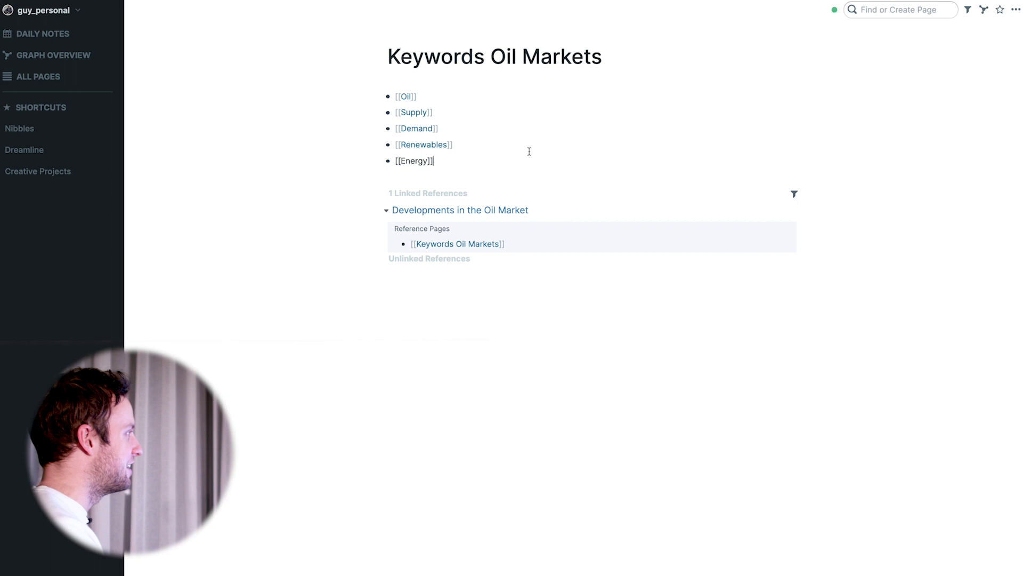
pyautogui.click(255, 103)
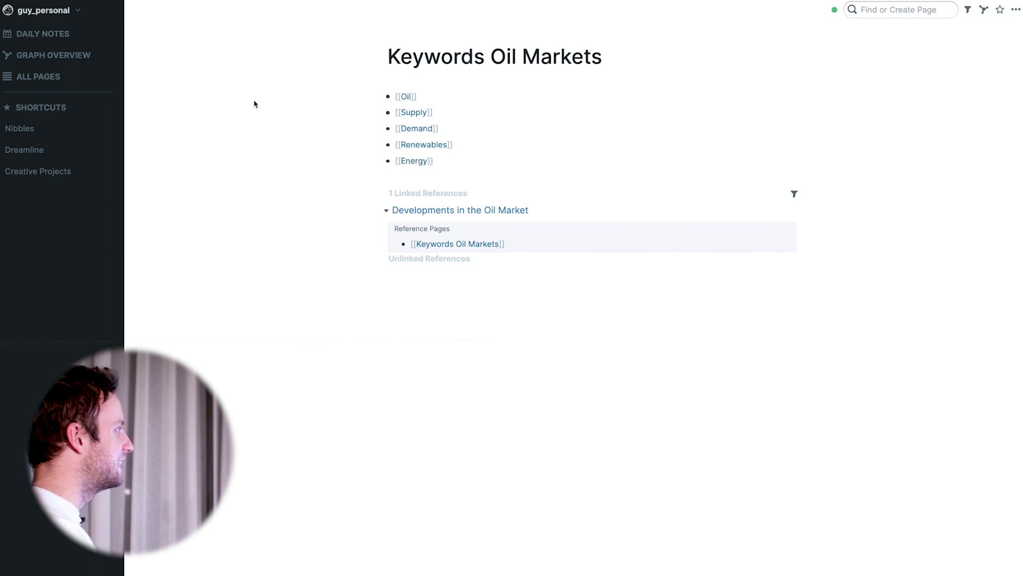
pyautogui.click(408, 97)
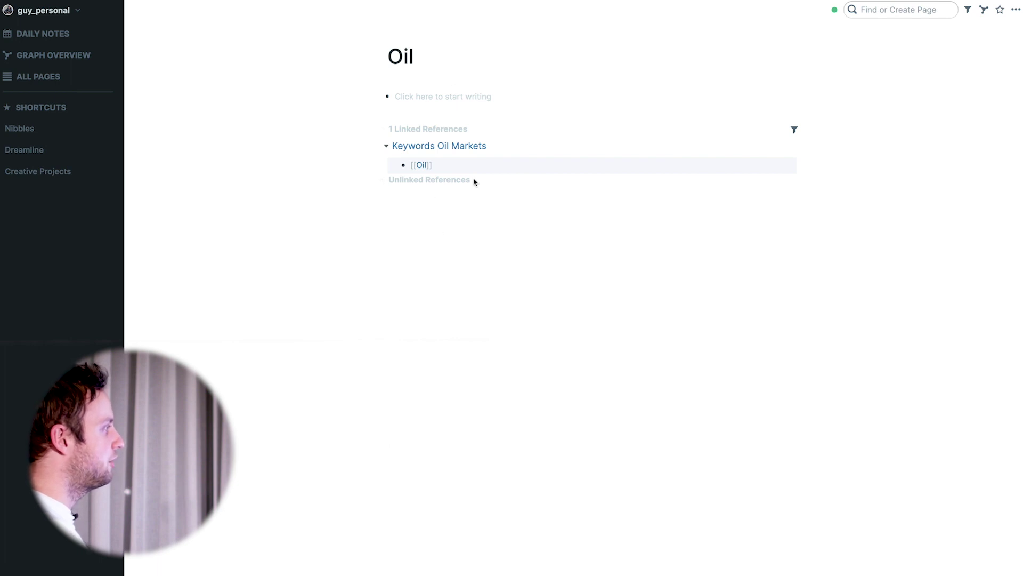
# - Expand Oil's unlinked references and link the oil-storage outline point to Oil
pyautogui.click(382, 181)
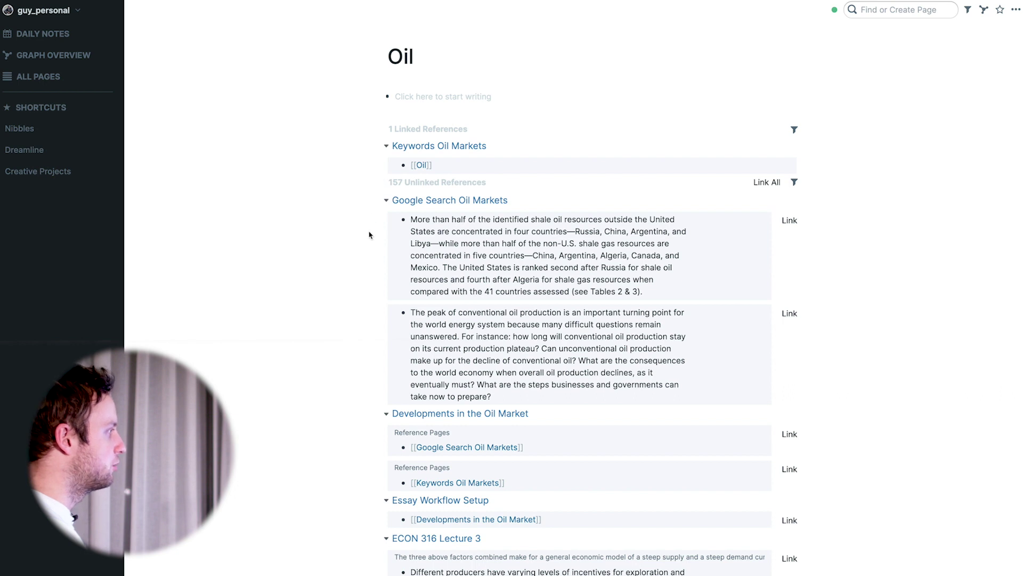
pyautogui.scroll(-1, 368, 254)
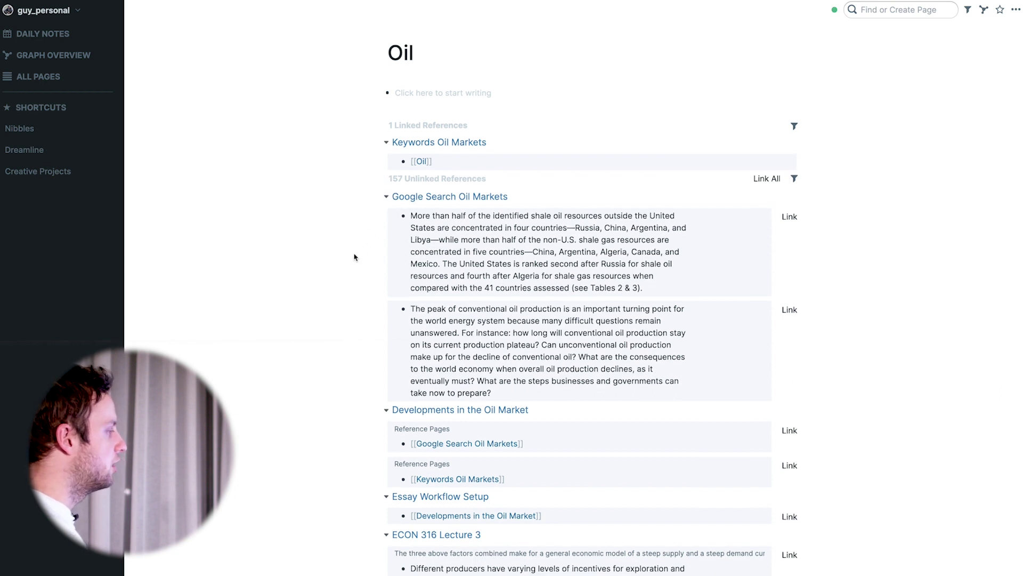
pyautogui.scroll(-2, 351, 263)
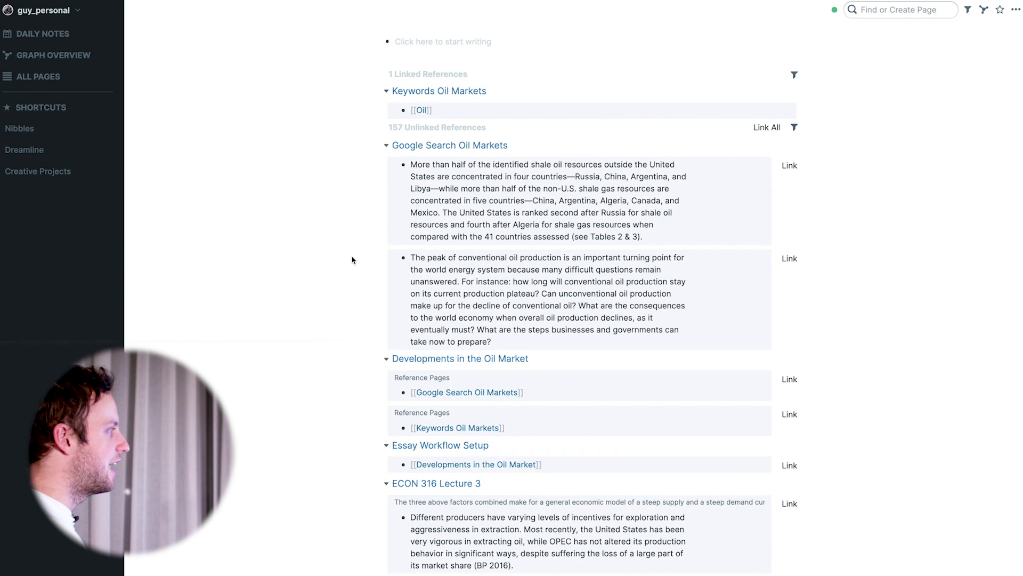
pyautogui.scroll(2, 847, 194)
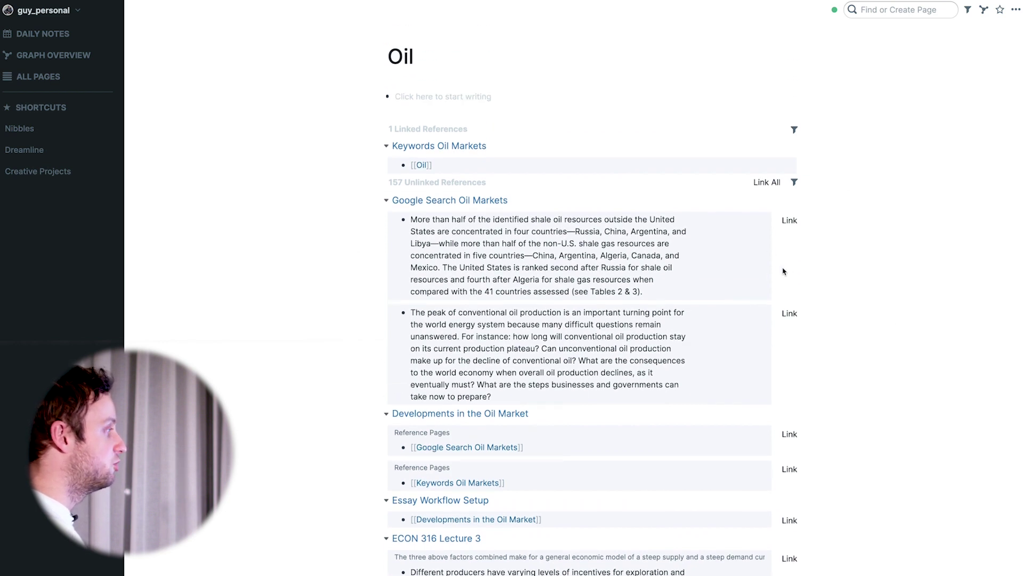
pyautogui.scroll(-1, 713, 287)
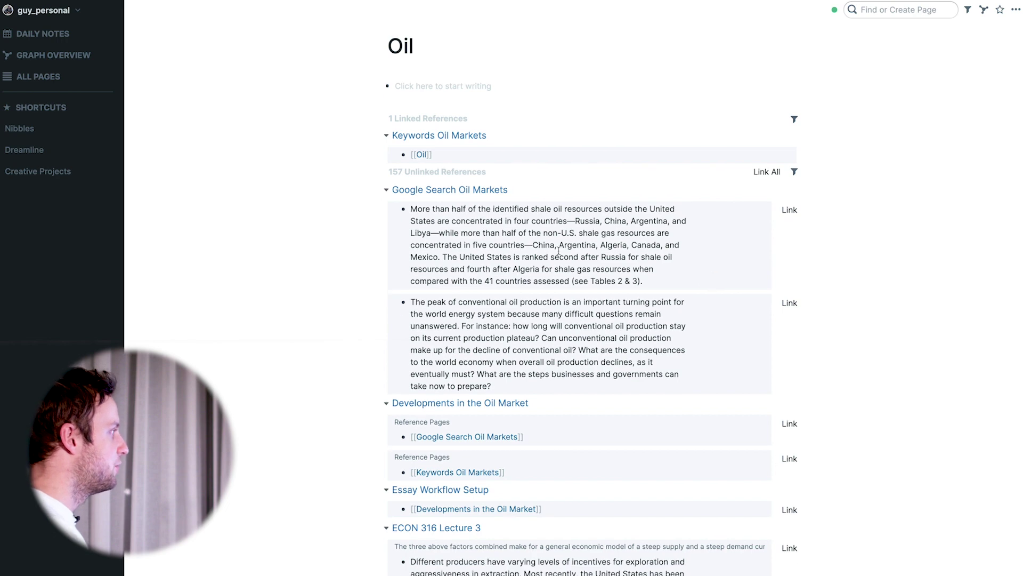
pyautogui.scroll(-2, 648, 283)
pyautogui.scroll(-15, 647, 283)
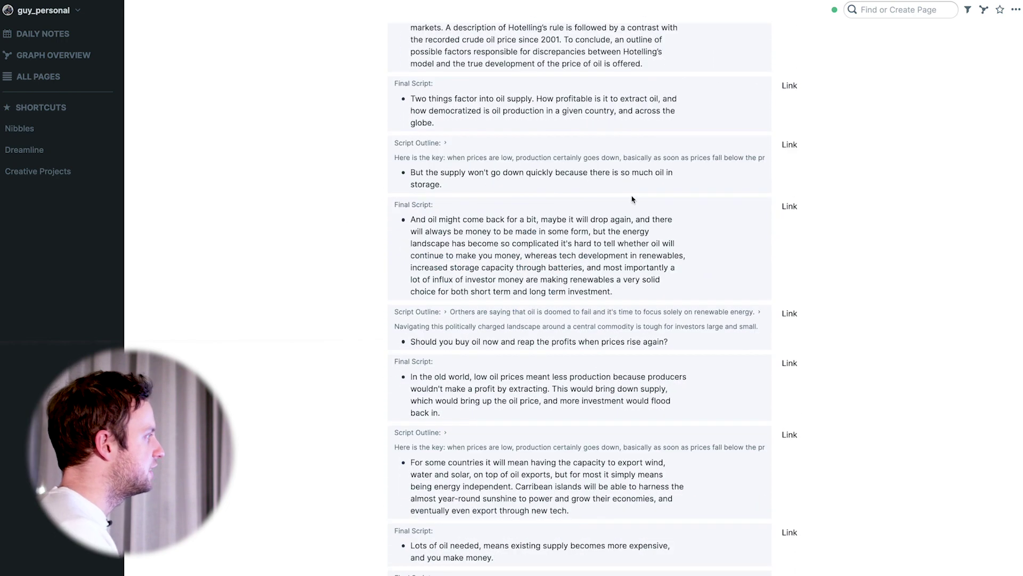
pyautogui.click(789, 145)
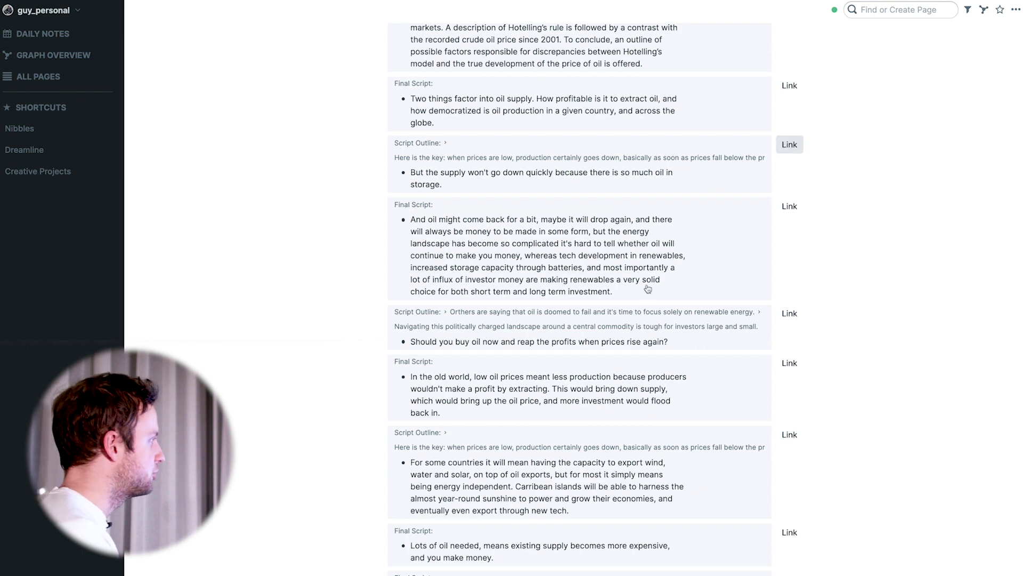
# - Link the Amos Hochstein quote to the Oil page
pyautogui.scroll(-12, 676, 259)
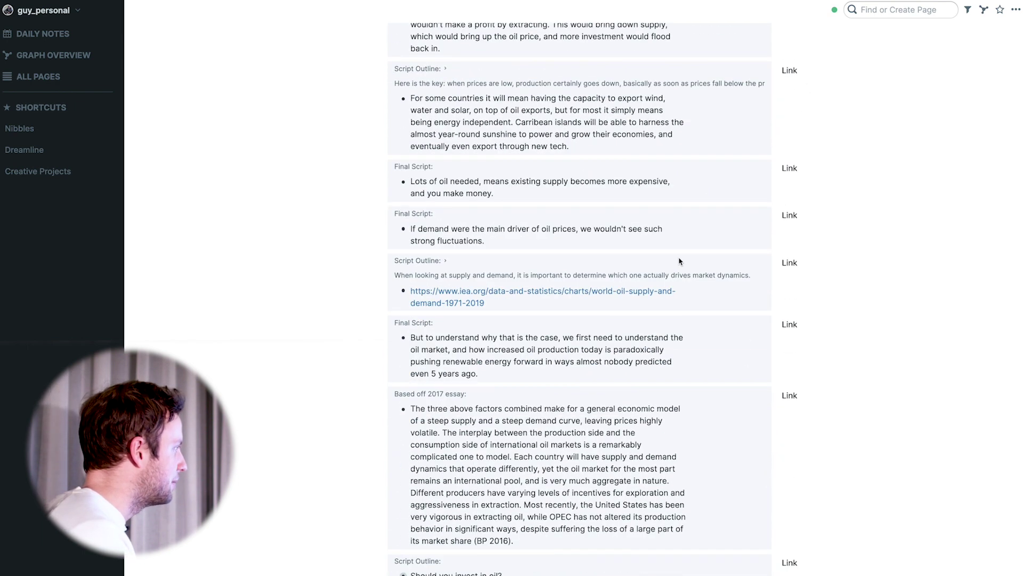
pyautogui.scroll(-5, 678, 261)
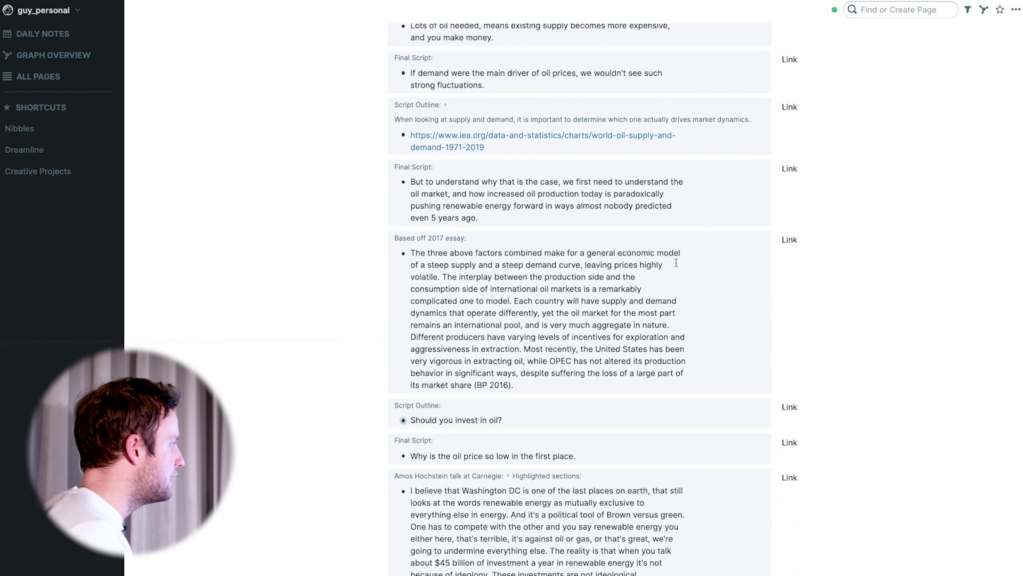
pyautogui.scroll(-7, 608, 290)
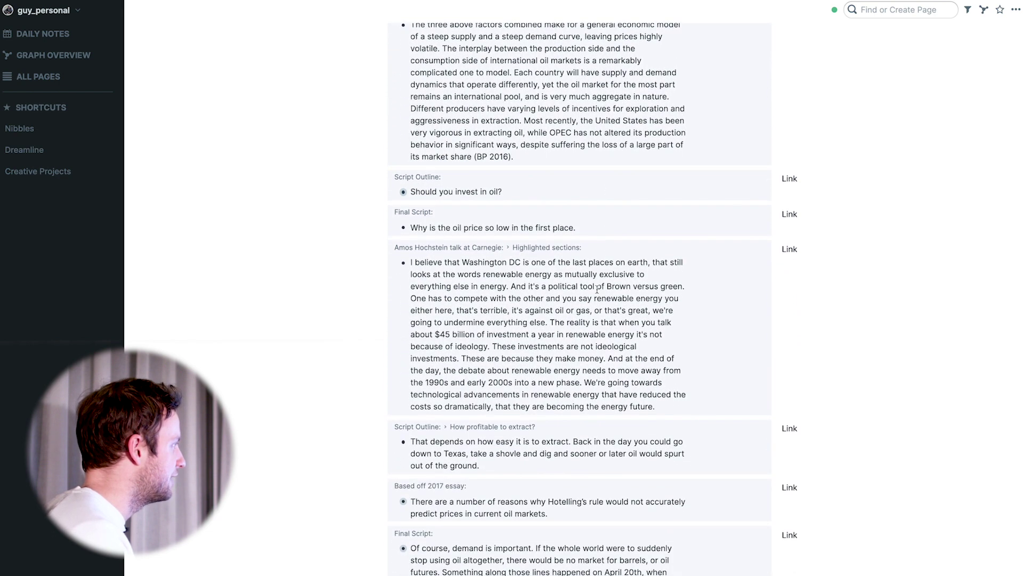
pyautogui.scroll(-3, 597, 229)
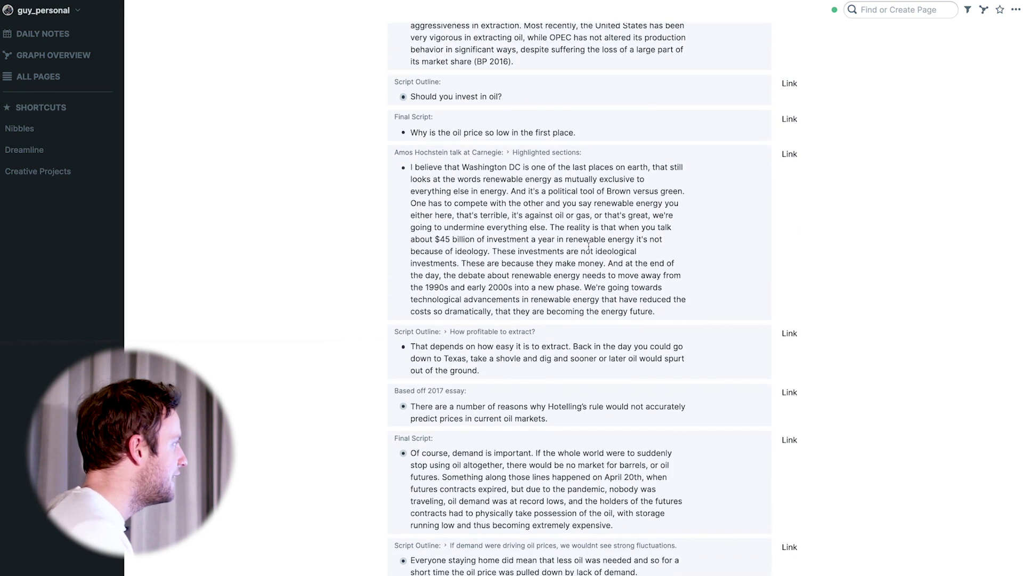
pyautogui.scroll(-1, 579, 217)
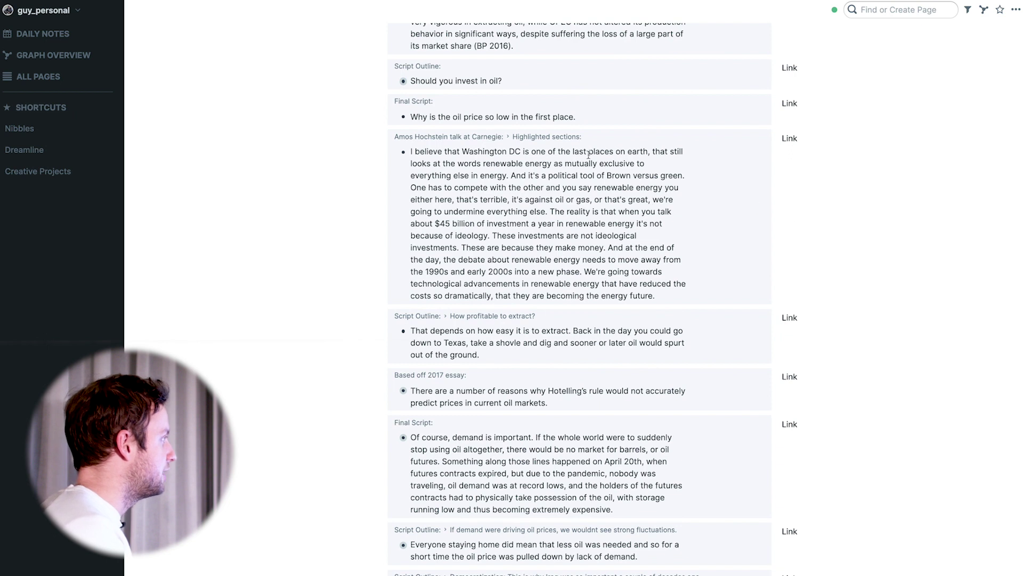
pyautogui.scroll(1, 556, 184)
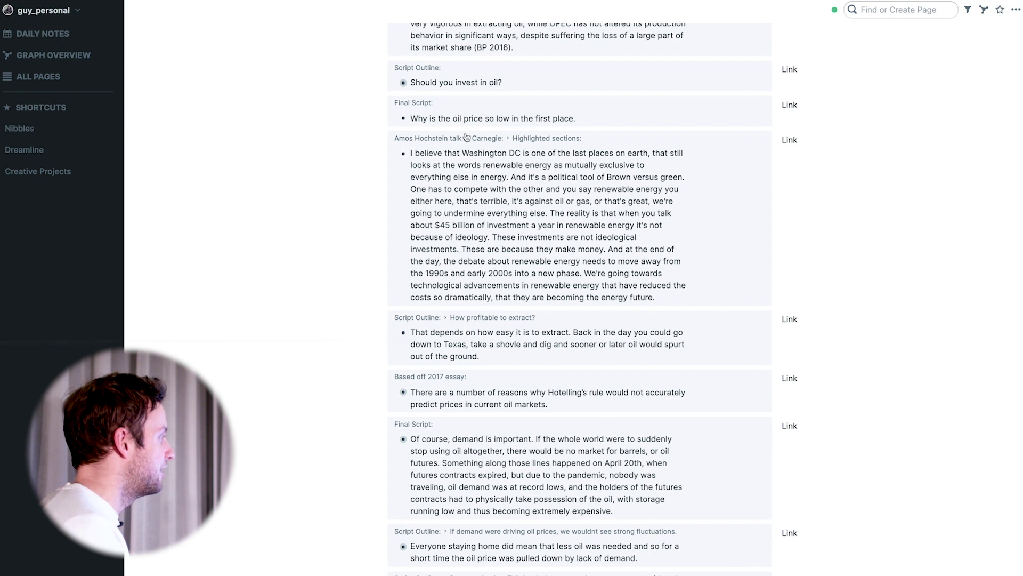
pyautogui.scroll(-1, 459, 179)
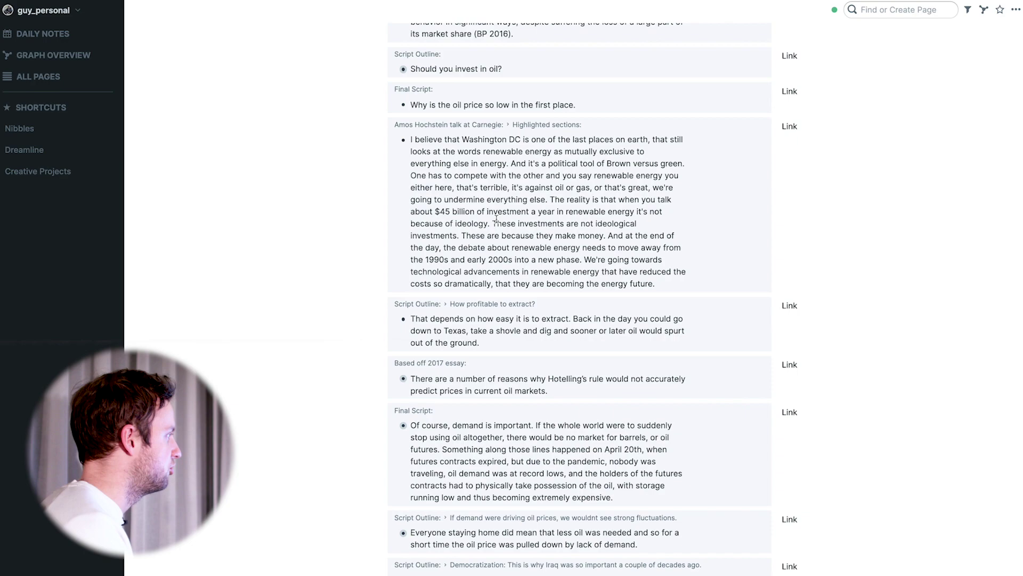
pyautogui.scroll(-1, 549, 221)
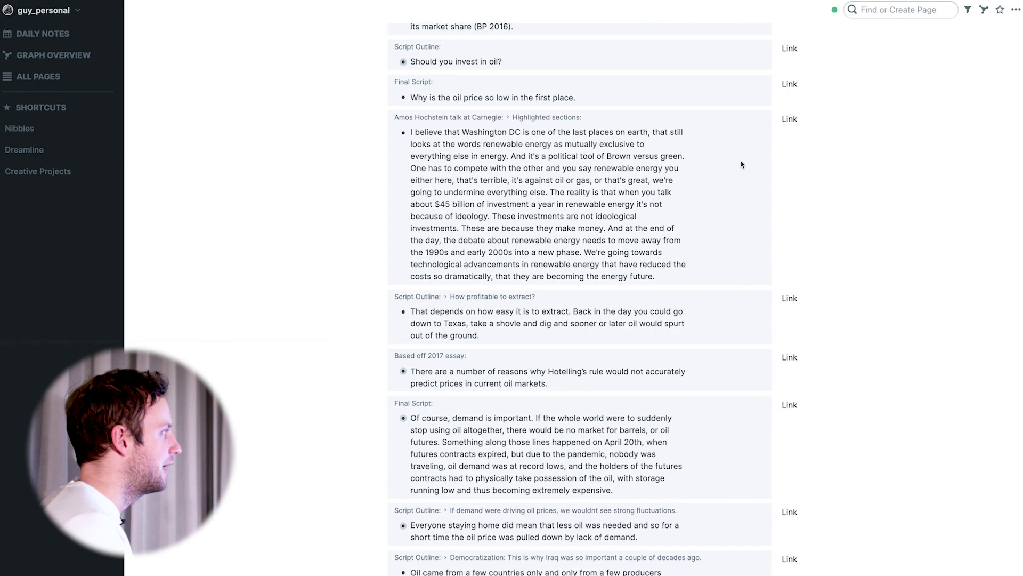
pyautogui.click(789, 119)
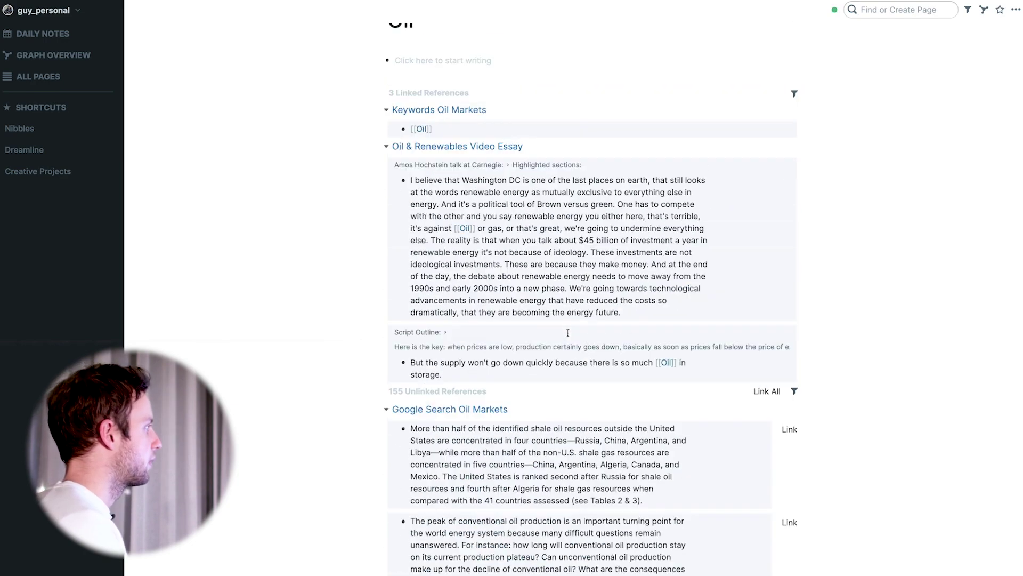
pyautogui.scroll(1, 568, 333)
# - Go from Keywords Oil Markets to the Supply page and browse its unlinked references
pyautogui.click(448, 145)
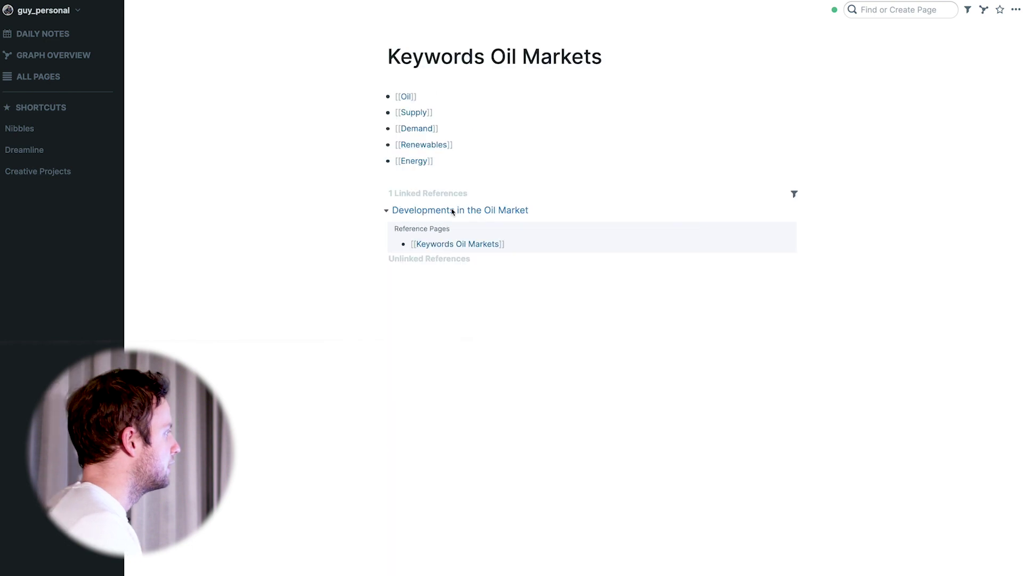
pyautogui.click(421, 113)
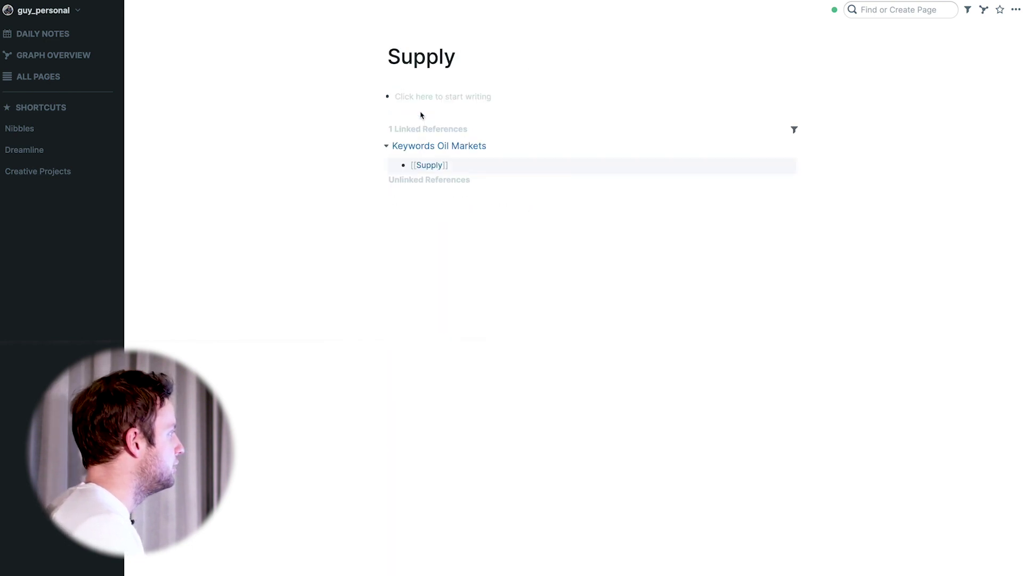
pyautogui.click(421, 179)
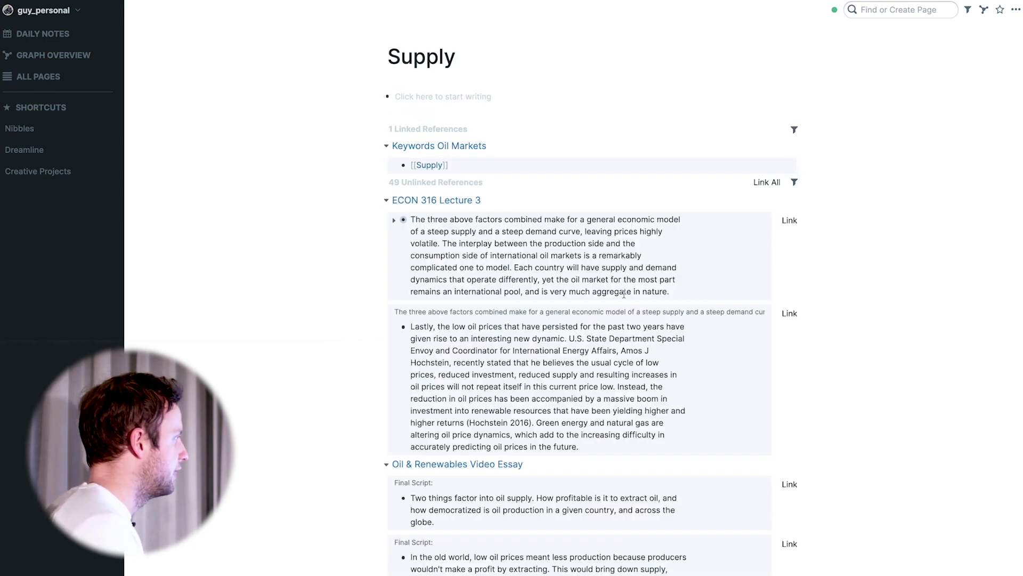
pyautogui.scroll(-15, 641, 337)
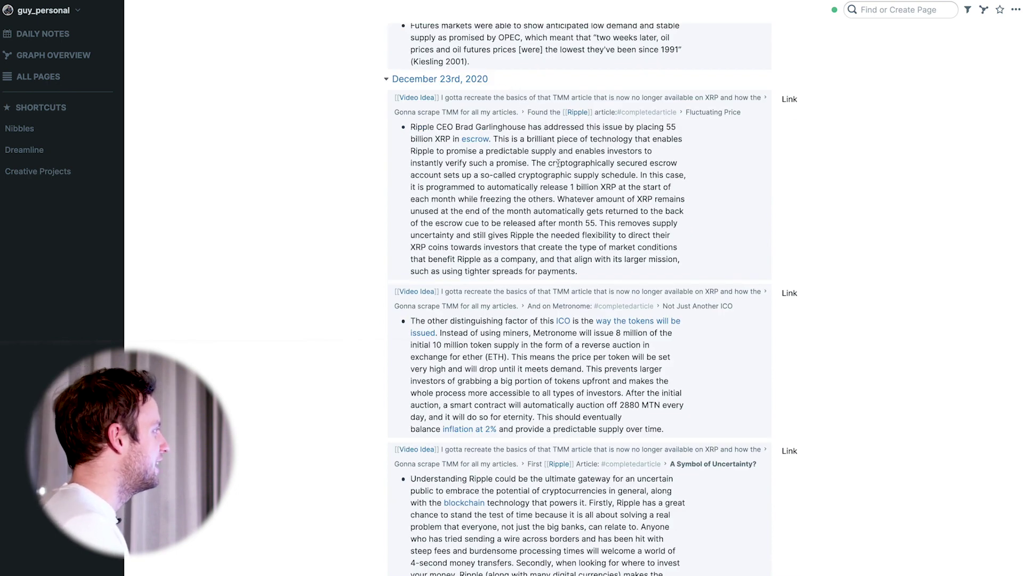
pyautogui.scroll(-1, 564, 164)
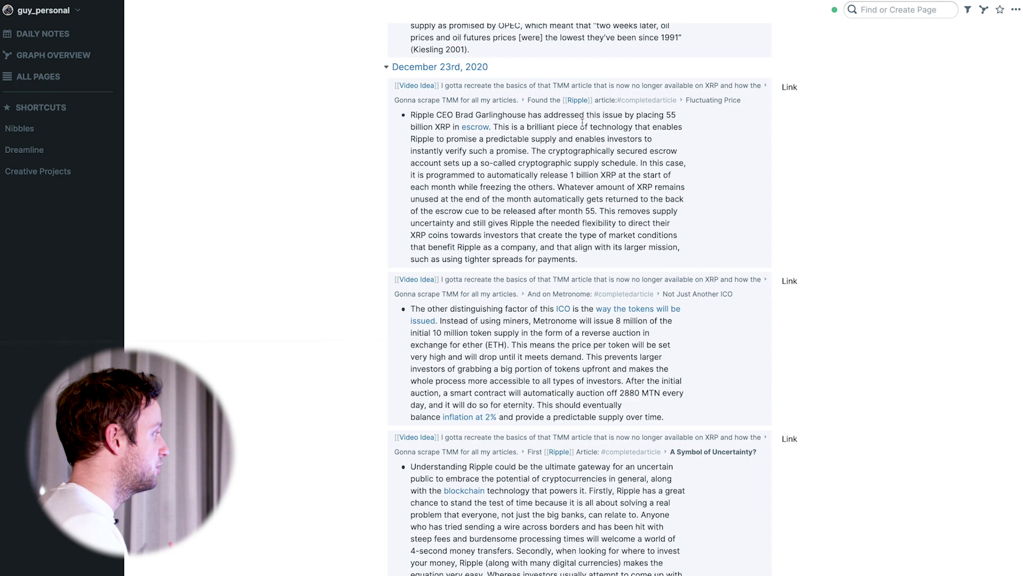
pyautogui.scroll(-2, 575, 146)
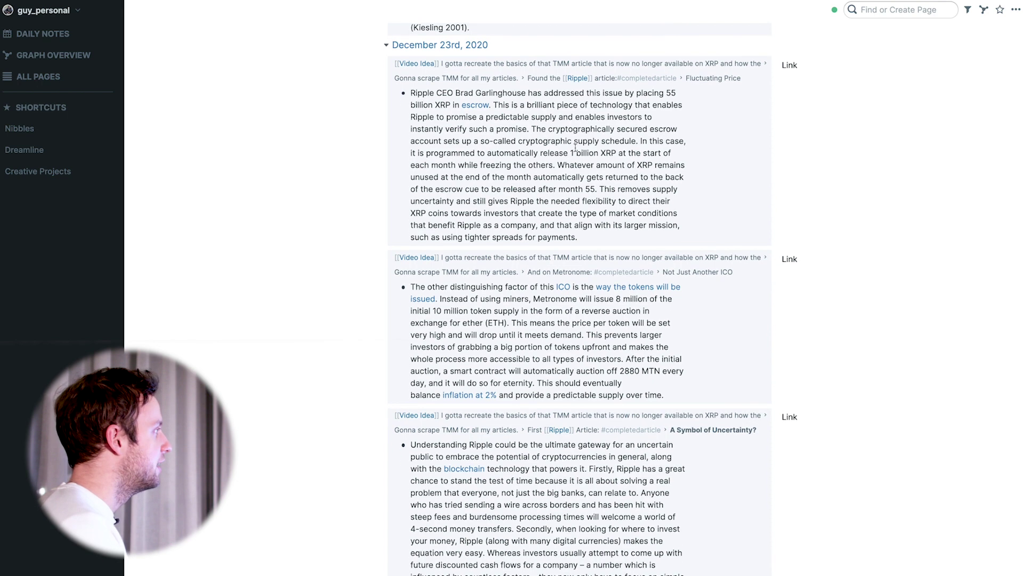
pyautogui.scroll(-4, 578, 153)
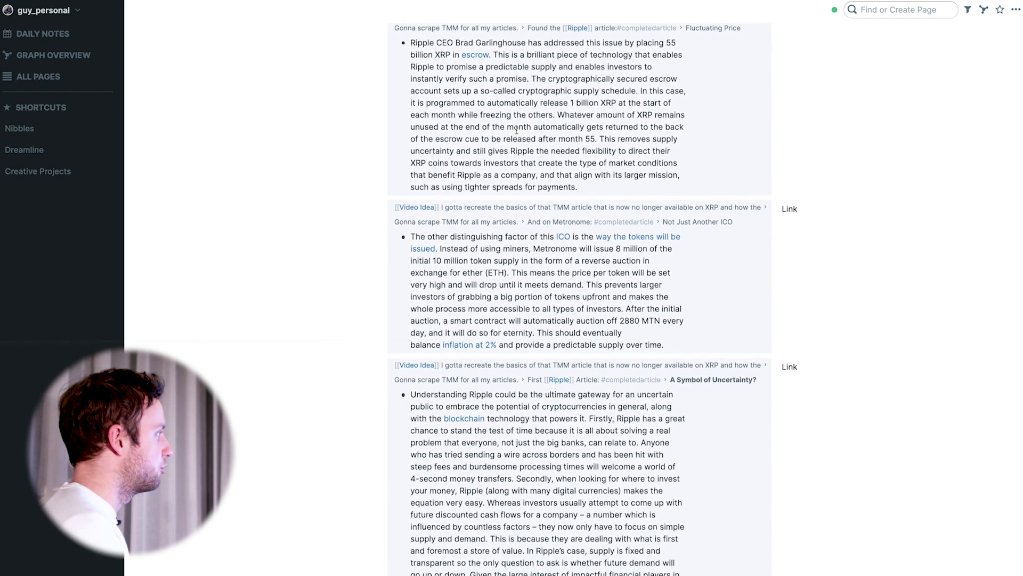
pyautogui.scroll(4, 608, 143)
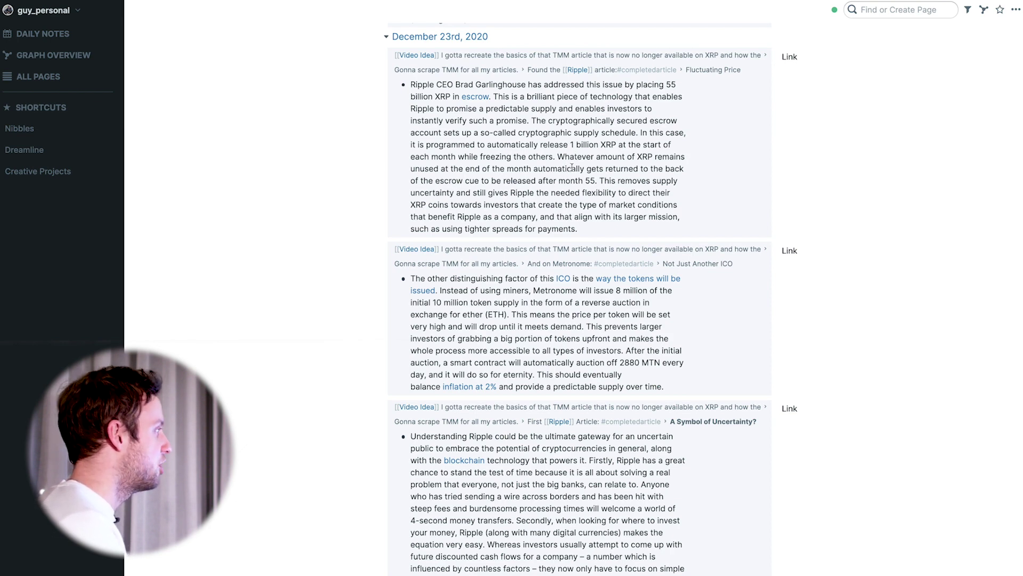
pyautogui.scroll(-10, 580, 183)
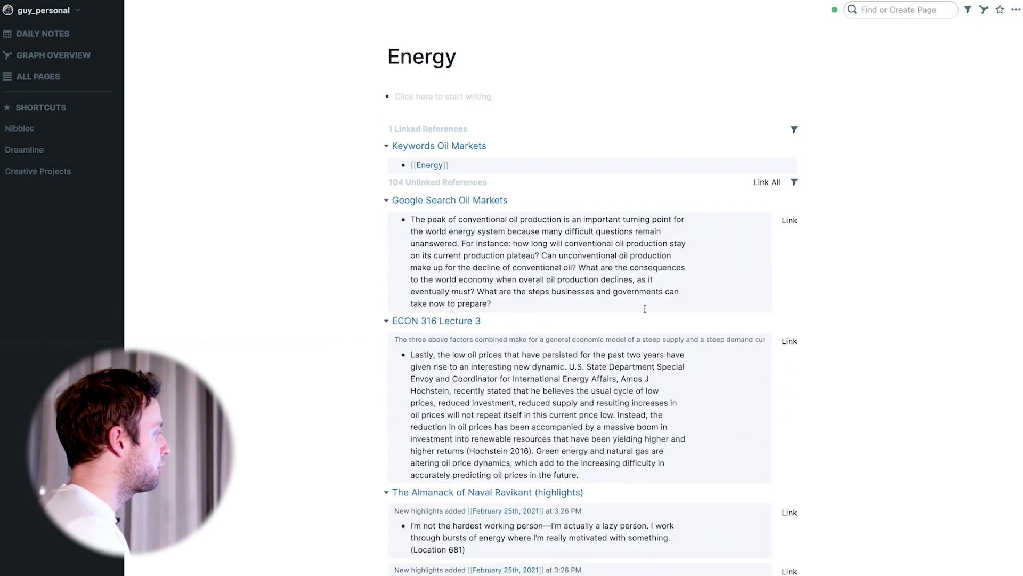
pyautogui.scroll(-10, 645, 309)
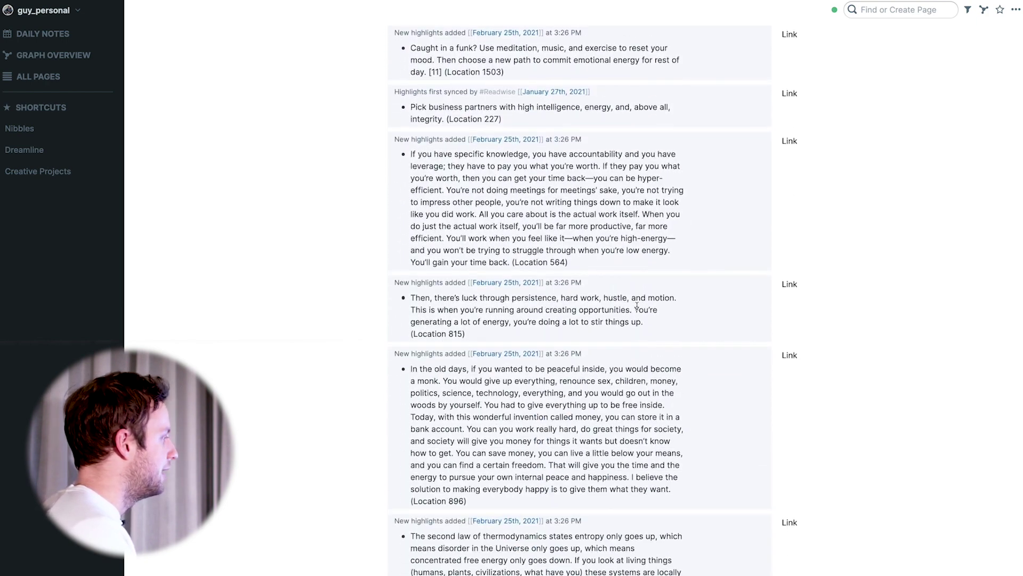
pyautogui.scroll(-1, 638, 307)
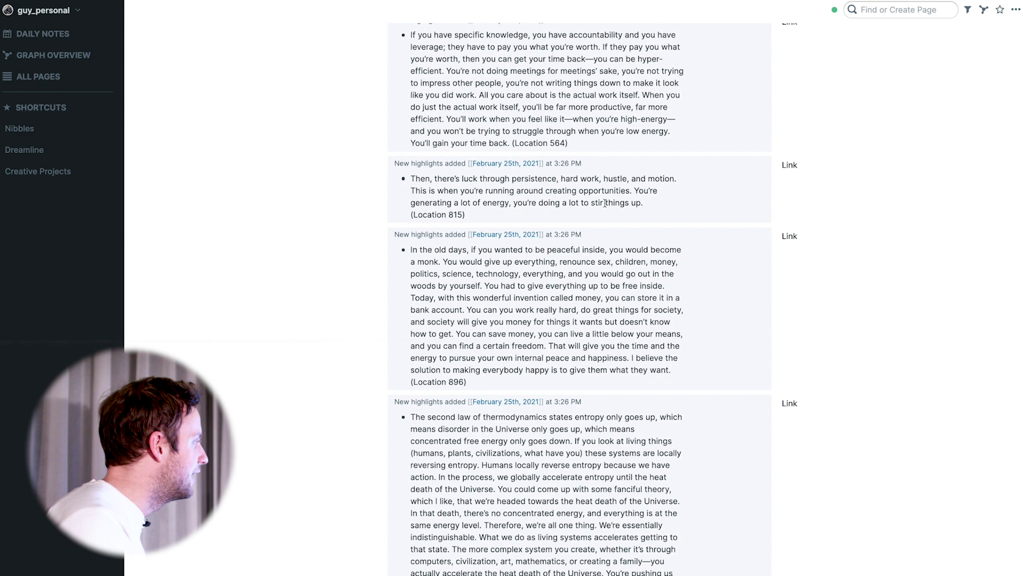
# - Append #startup and #inspiration tags to the Naval 'Then, there's luck' highlight
pyautogui.scroll(-1, 516, 213)
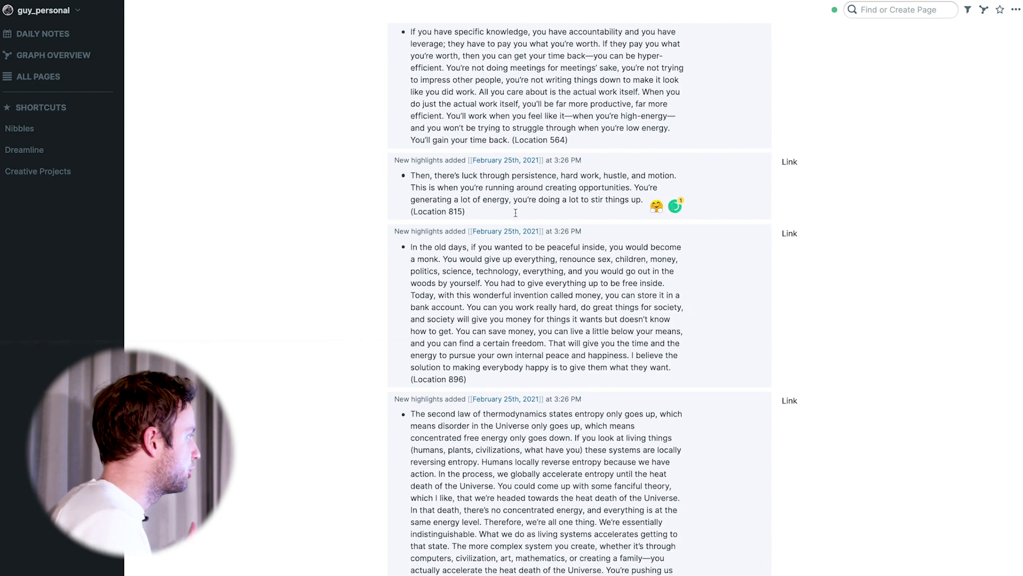
pyautogui.click(514, 213)
pyautogui.write('#')
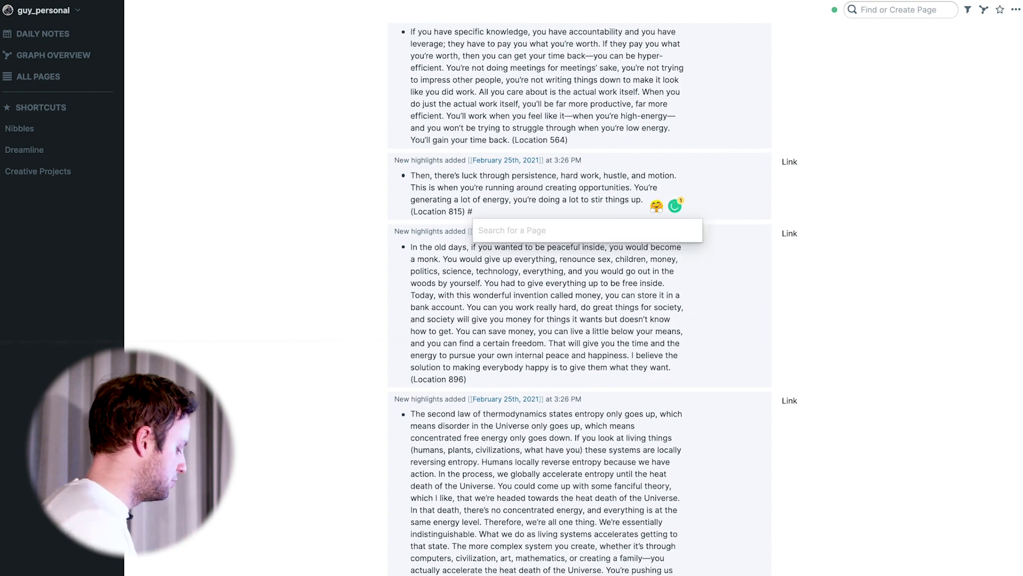
pyautogui.write('startup ')
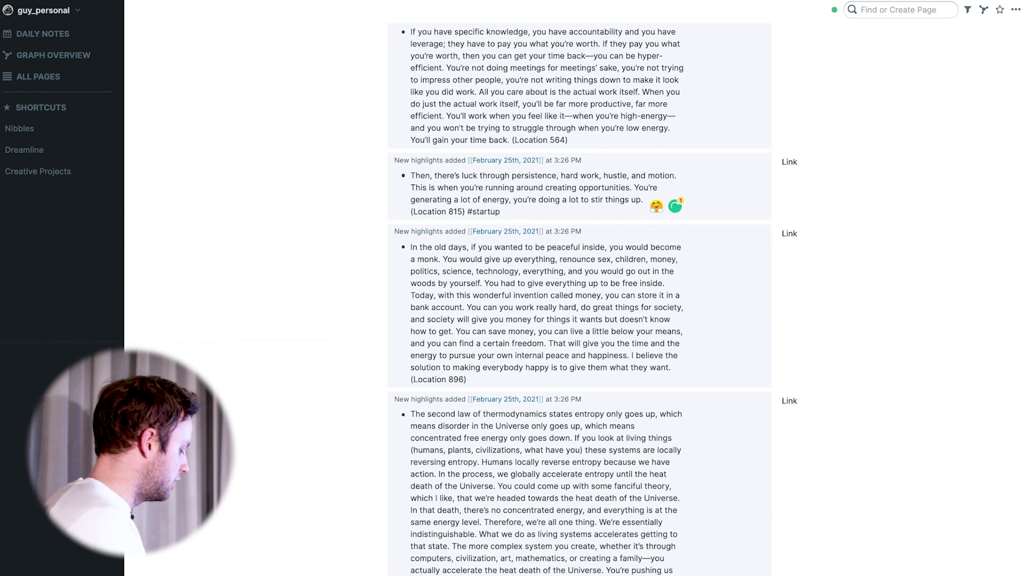
pyautogui.write('#')
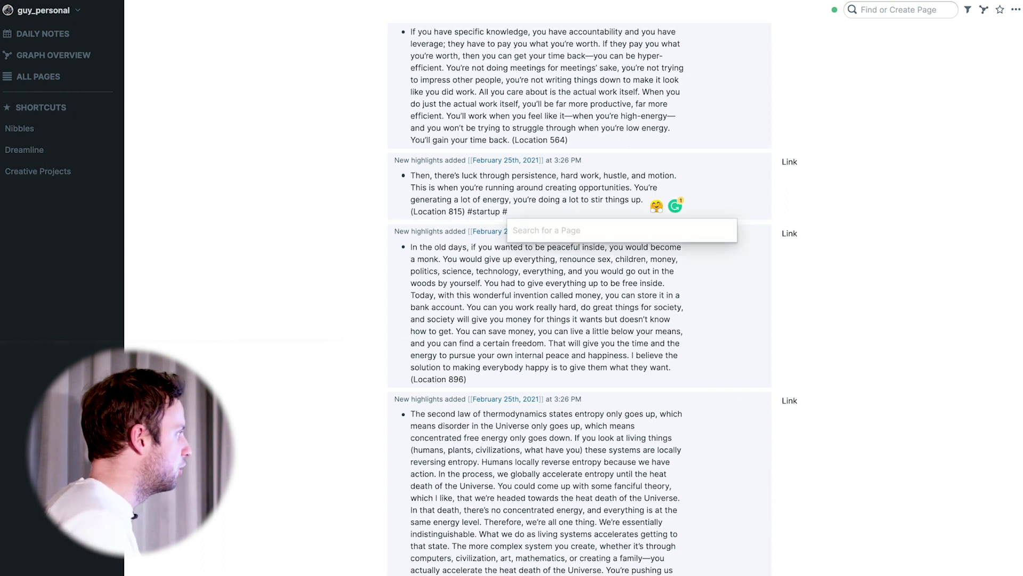
pyautogui.write('inspir')
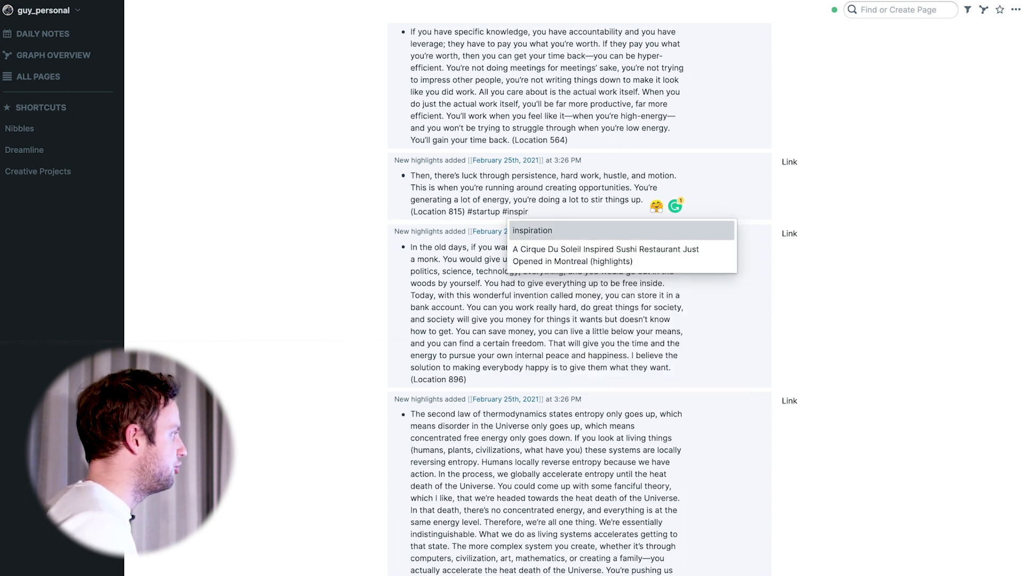
pyautogui.press('Return')
pyautogui.press('Escape')
pyautogui.scroll(-2, 588, 212)
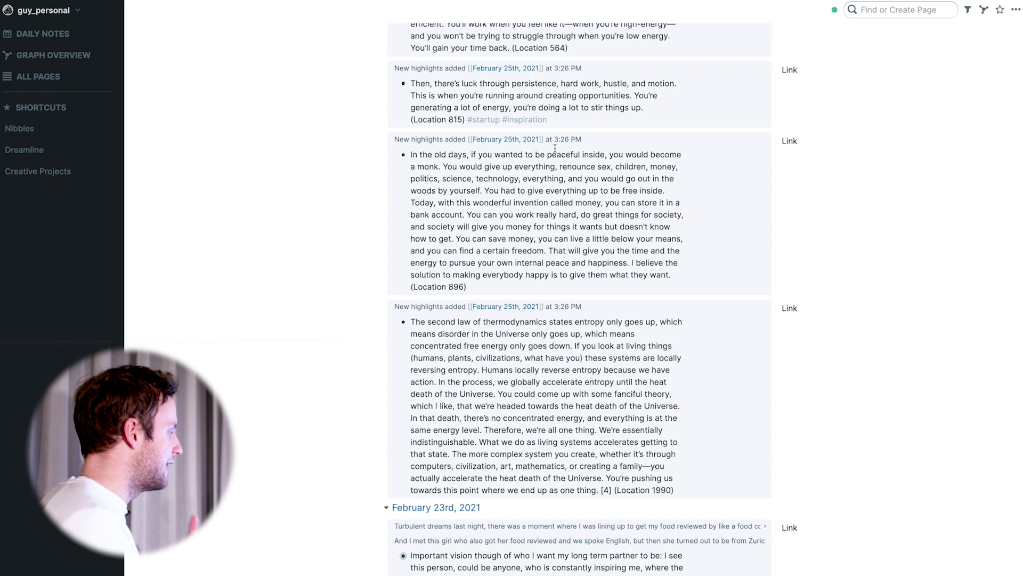
pyautogui.scroll(-2, 562, 180)
pyautogui.scroll(2, 528, 149)
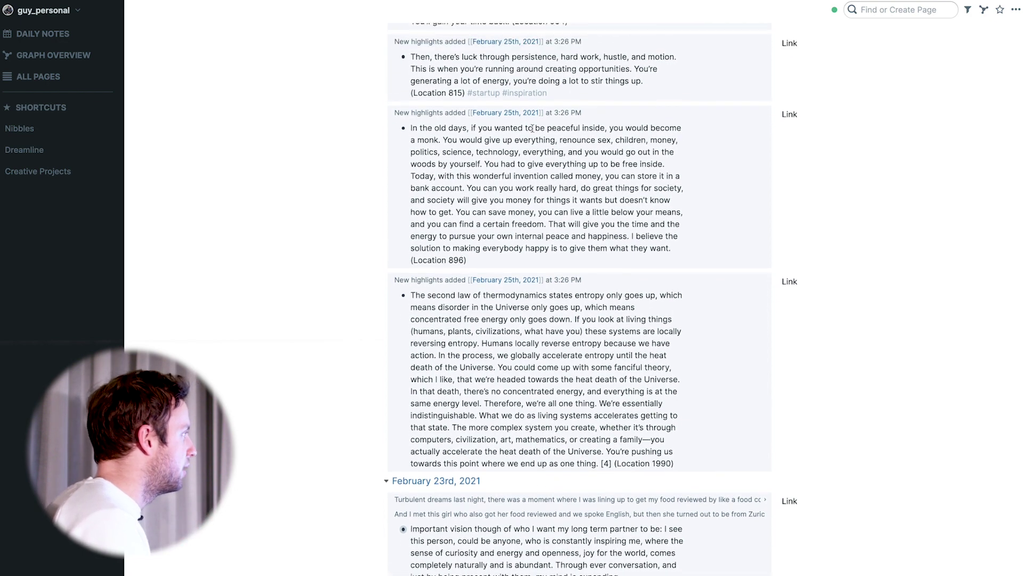
pyautogui.scroll(-1, 493, 118)
pyautogui.scroll(-5, 552, 160)
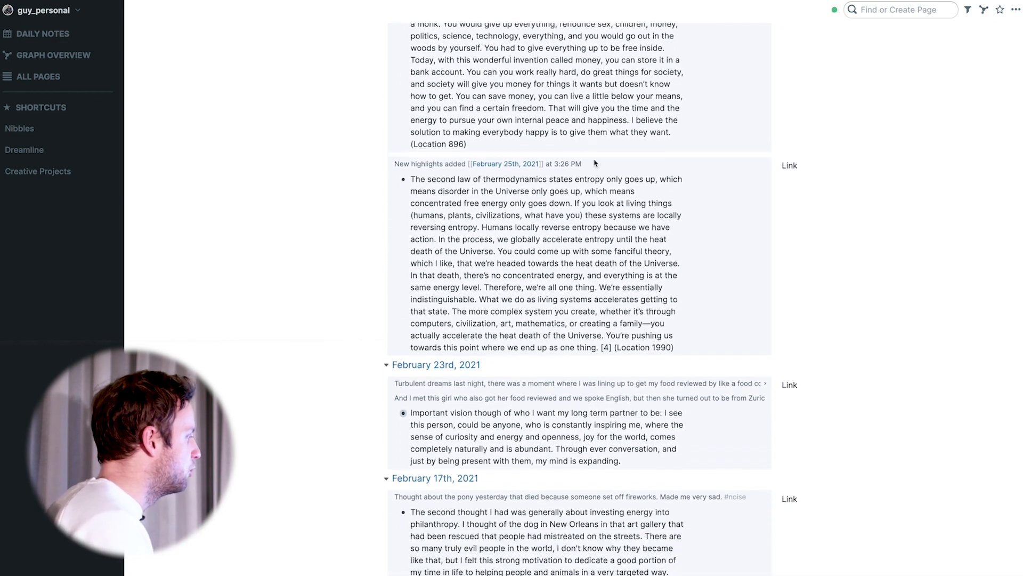
# - Scroll to the Keywords Oil Markets page listing Oil, Supply, Demand, Renewables and Energy
pyautogui.scroll(-1, 584, 168)
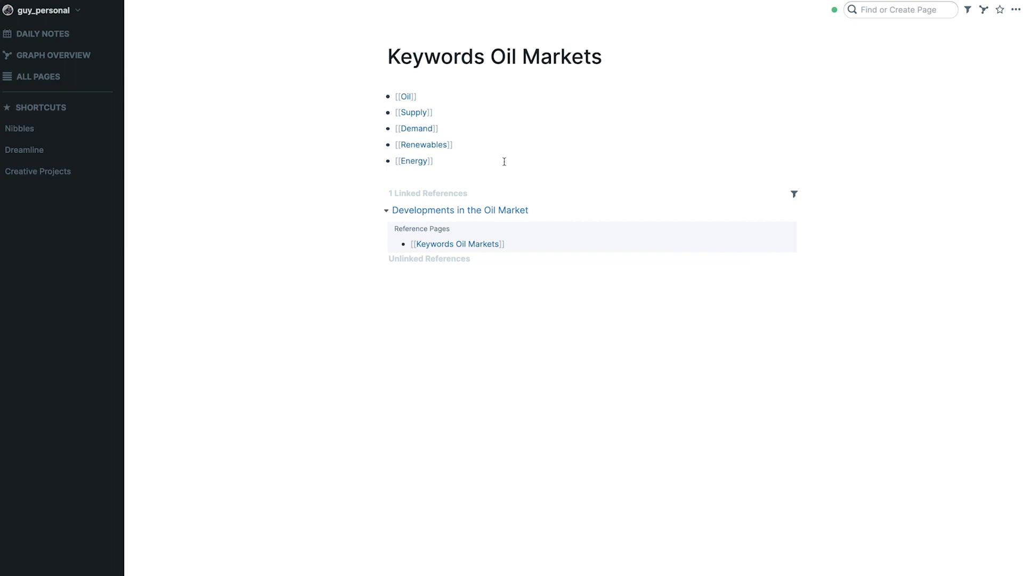
# - From the Oil and Supply pages, open the renewable energy, supply-in-storage and Ripple escrow quotes alongside
pyautogui.click(406, 97)
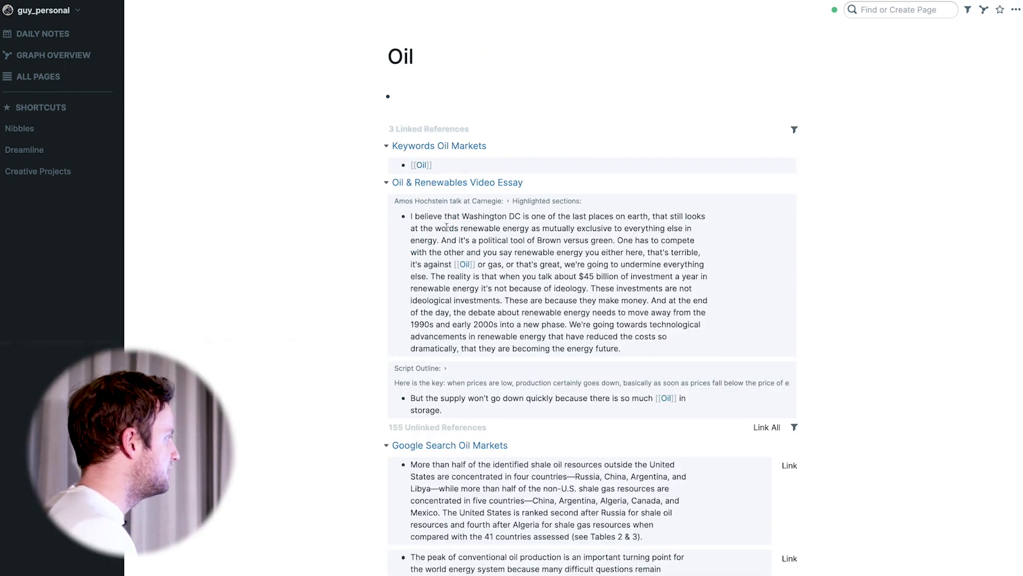
pyautogui.moveTo(404, 220)
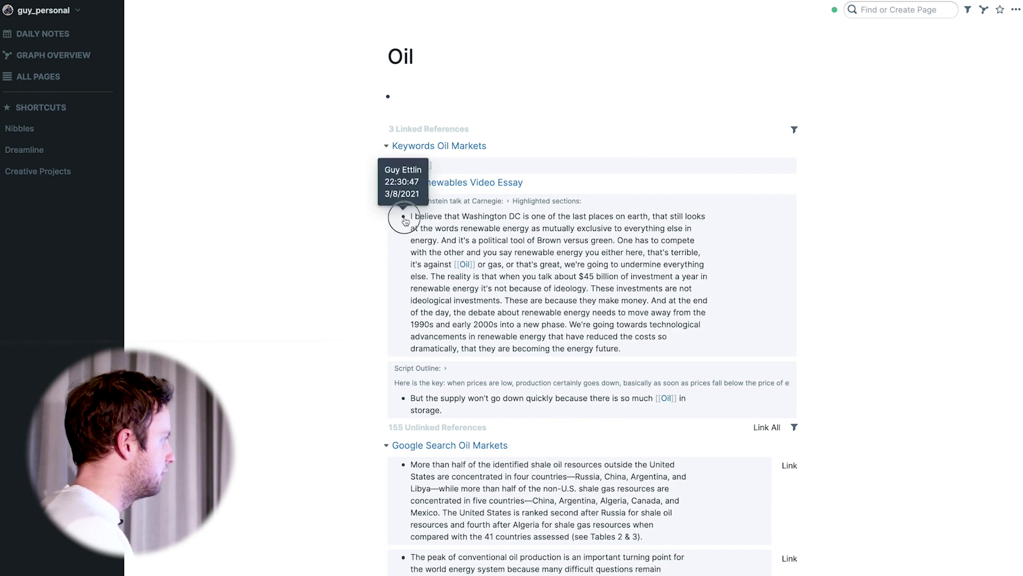
pyautogui.keyDown('shift'); pyautogui.click(404, 219); pyautogui.keyUp('shift')
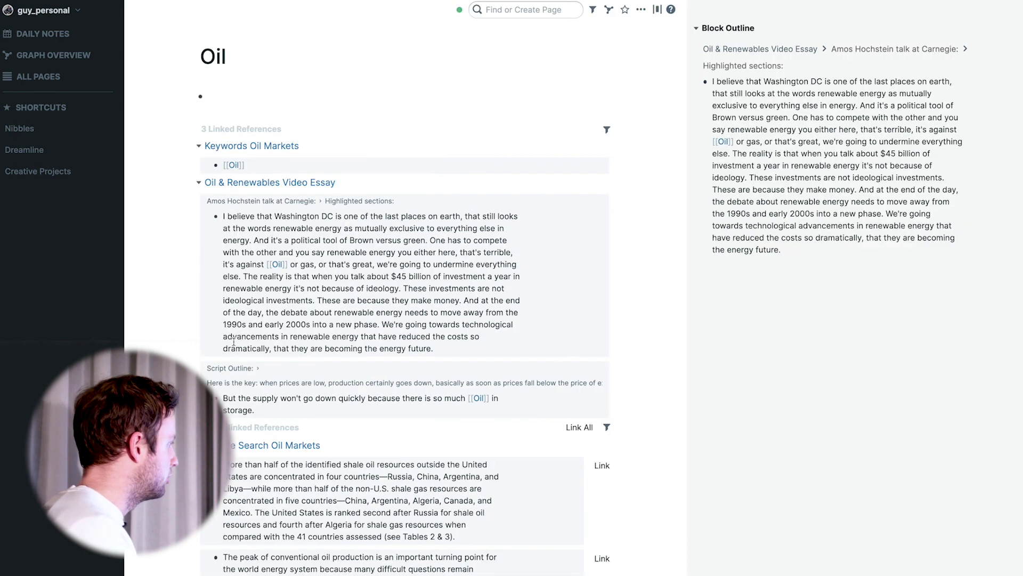
pyautogui.keyDown('shift'); pyautogui.click(217, 398); pyautogui.keyUp('shift')
pyautogui.click(252, 145)
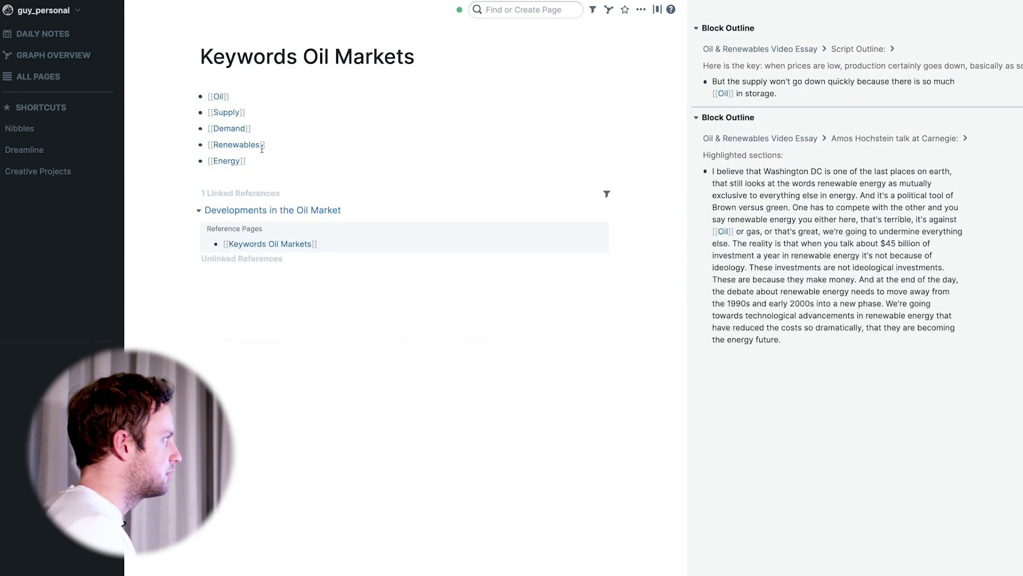
pyautogui.click(234, 149)
pyautogui.keyDown('shift'); pyautogui.click(215, 235); pyautogui.keyUp('shift')
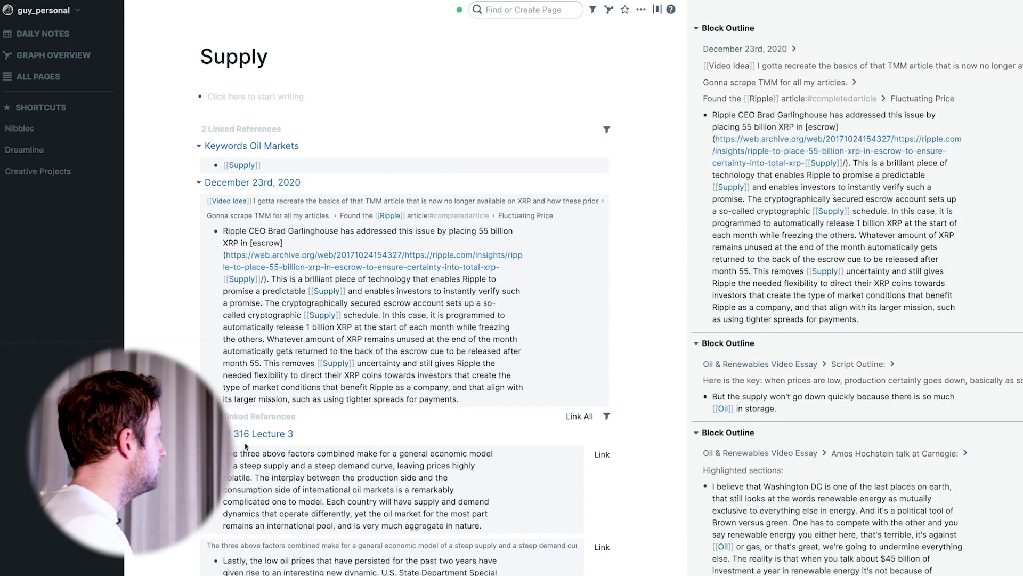
pyautogui.click(248, 147)
# - Return to Developments in the Oil Market with ECON 316 Lecture 3 and Google Search Oil Markets beside it
pyautogui.click(269, 210)
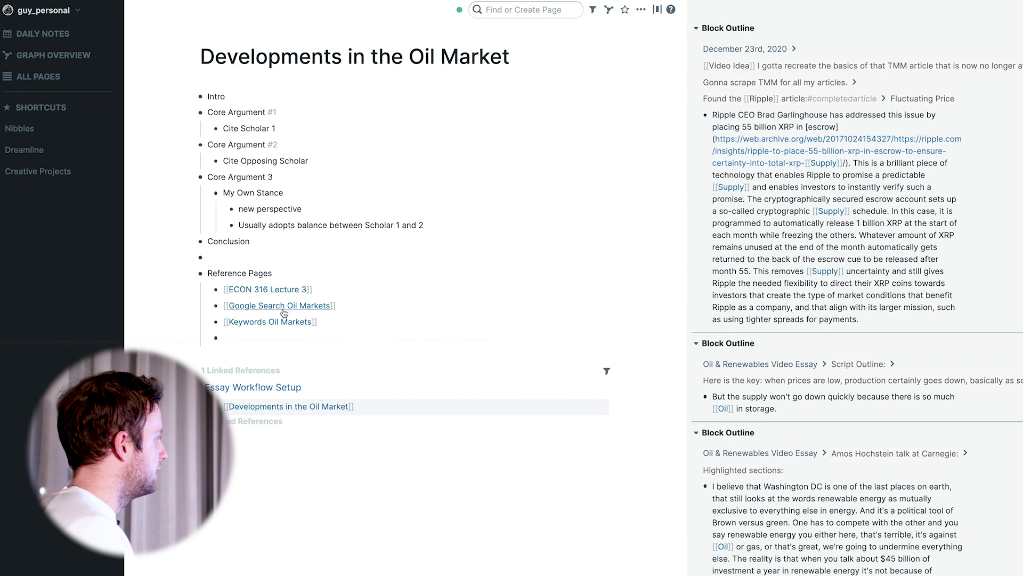
pyautogui.click(286, 314)
pyautogui.click(272, 294)
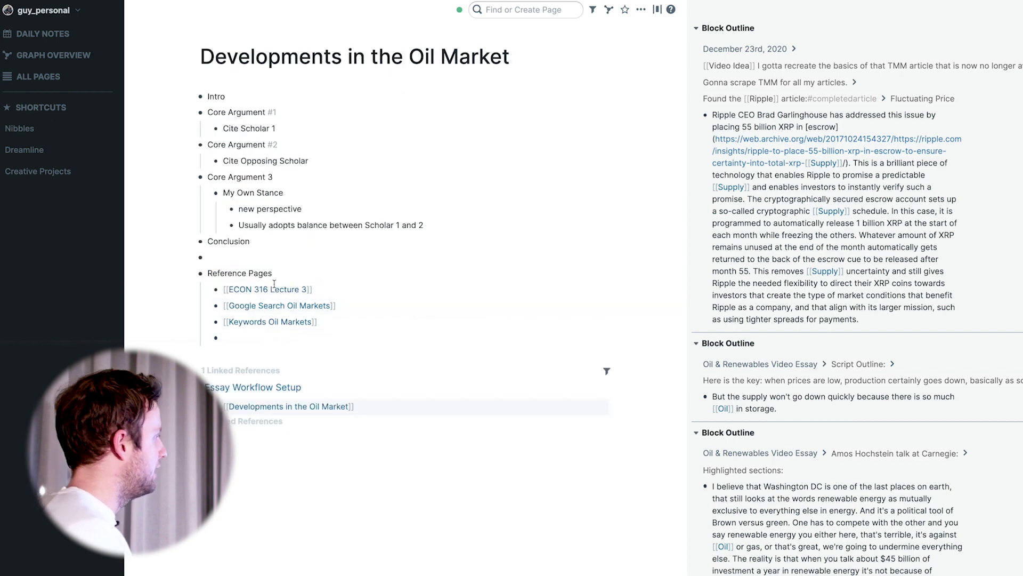
pyautogui.keyDown('shift'); pyautogui.click(281, 290); pyautogui.keyUp('shift')
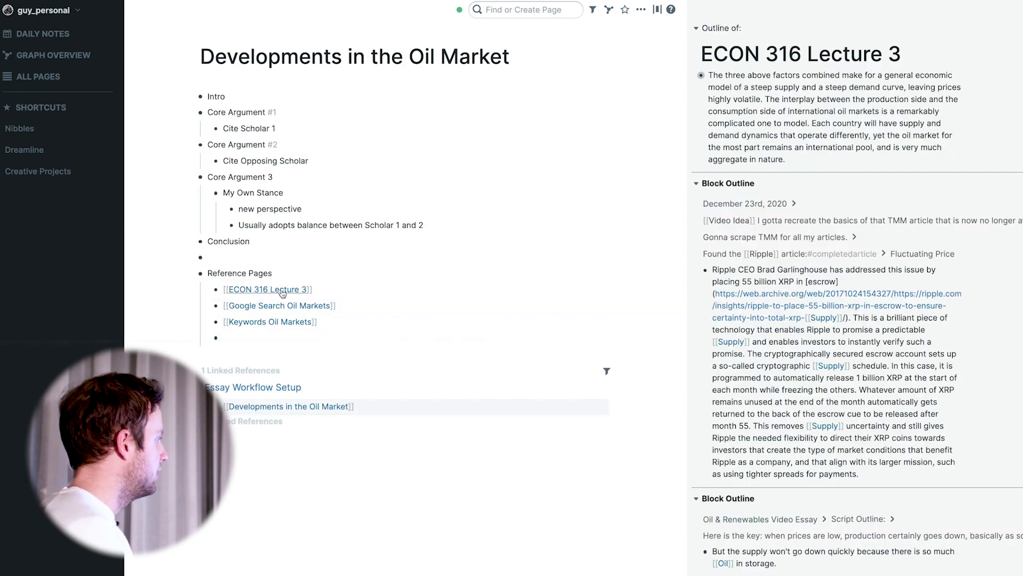
pyautogui.keyDown('shift'); pyautogui.click(296, 307); pyautogui.keyUp('shift')
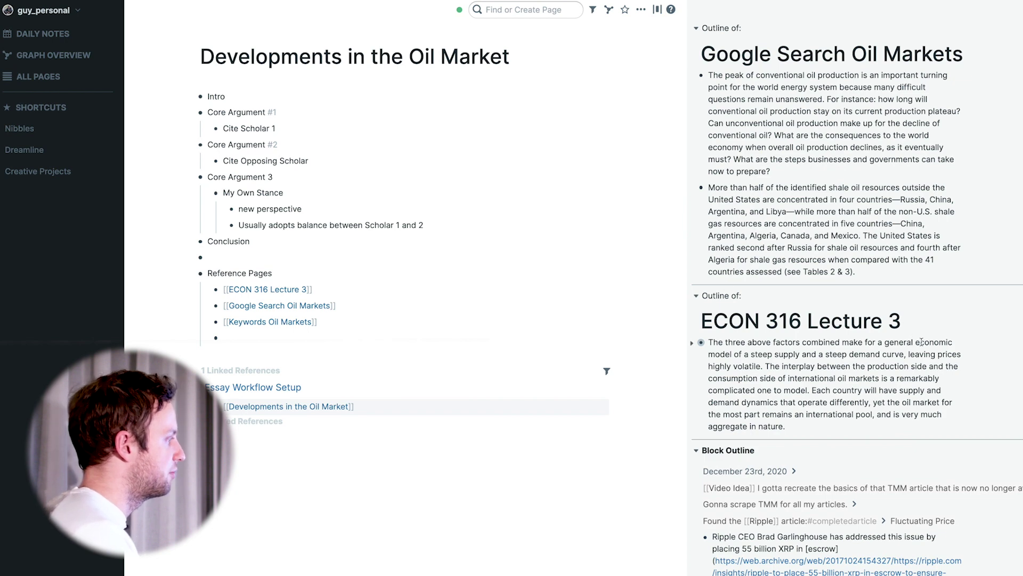
# - Clear the stray empty bullet by editing the end of the 'Cite Scholar 1' line
pyautogui.scroll(-3, 942, 414)
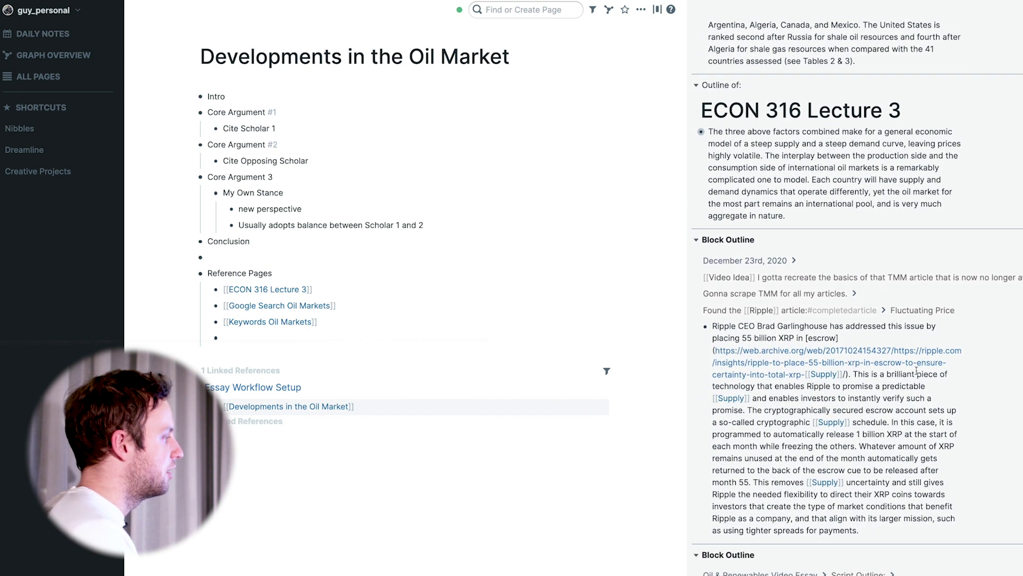
pyautogui.scroll(-8, 915, 368)
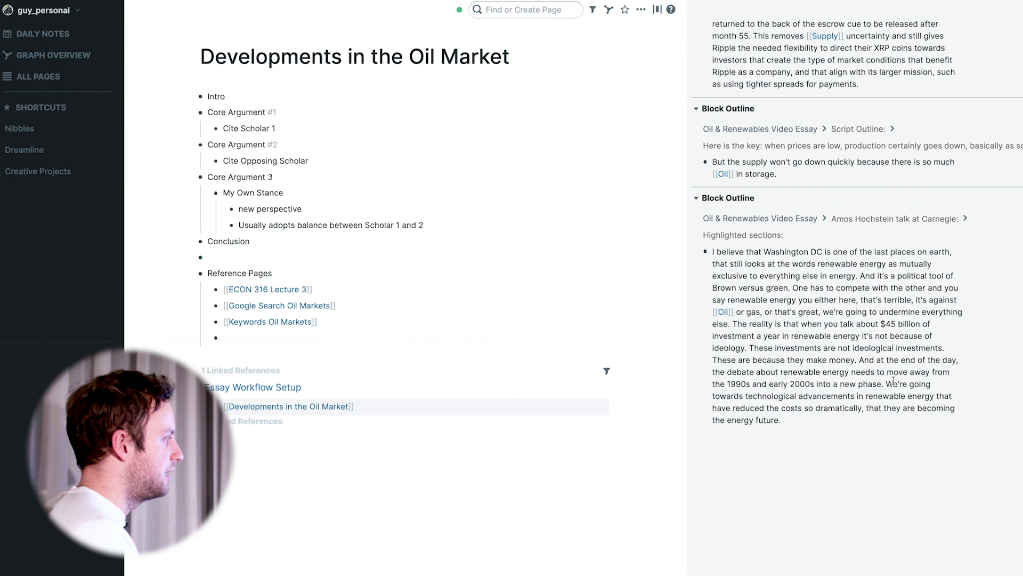
pyautogui.scroll(12, 915, 367)
pyautogui.click(285, 137)
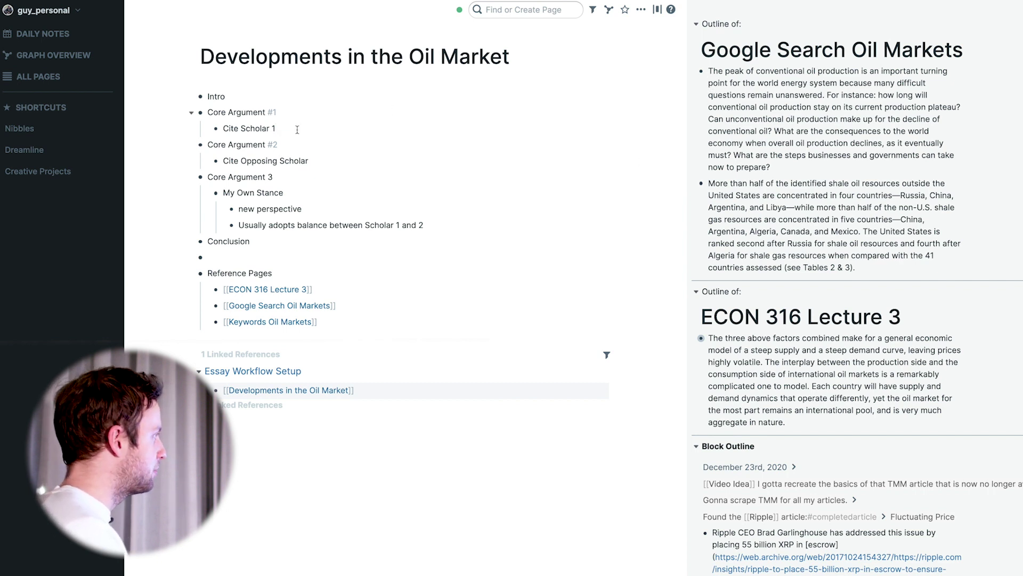
# - Nest the Google Search peak conventional oil production quote under Cite Scholar 1
pyautogui.press('Return')
pyautogui.press('Tab')
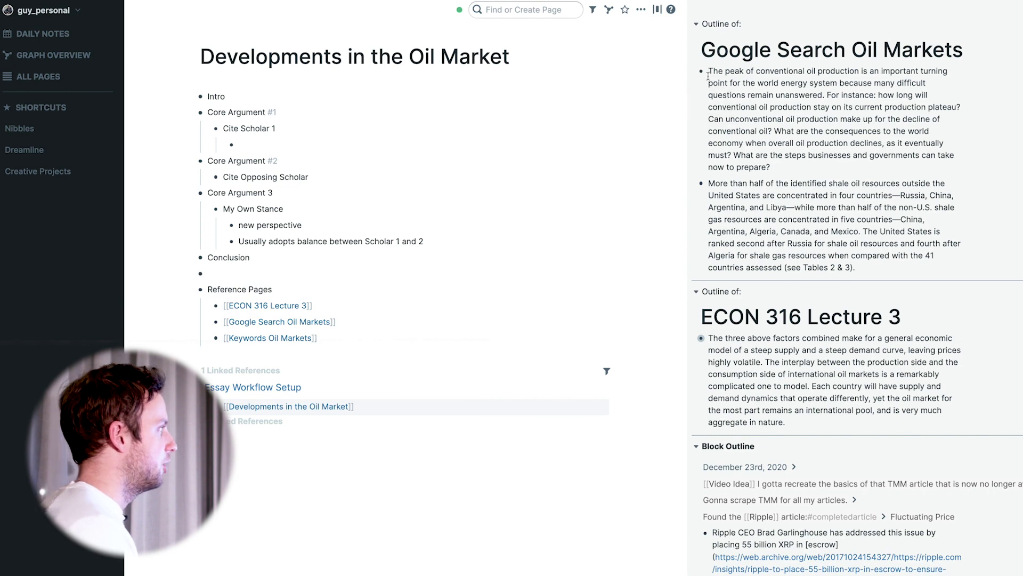
pyautogui.moveTo(702, 72); pyautogui.dragTo(333, 141)
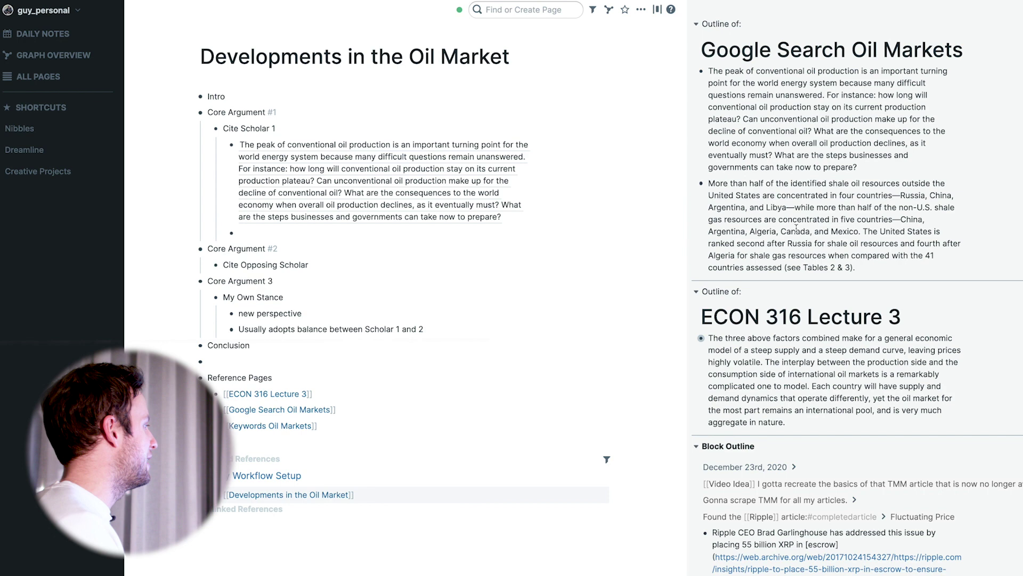
# - Add the line 'The important perspective on the market' below the quote
pyautogui.scroll(-7, 882, 244)
pyautogui.scroll(7, 882, 244)
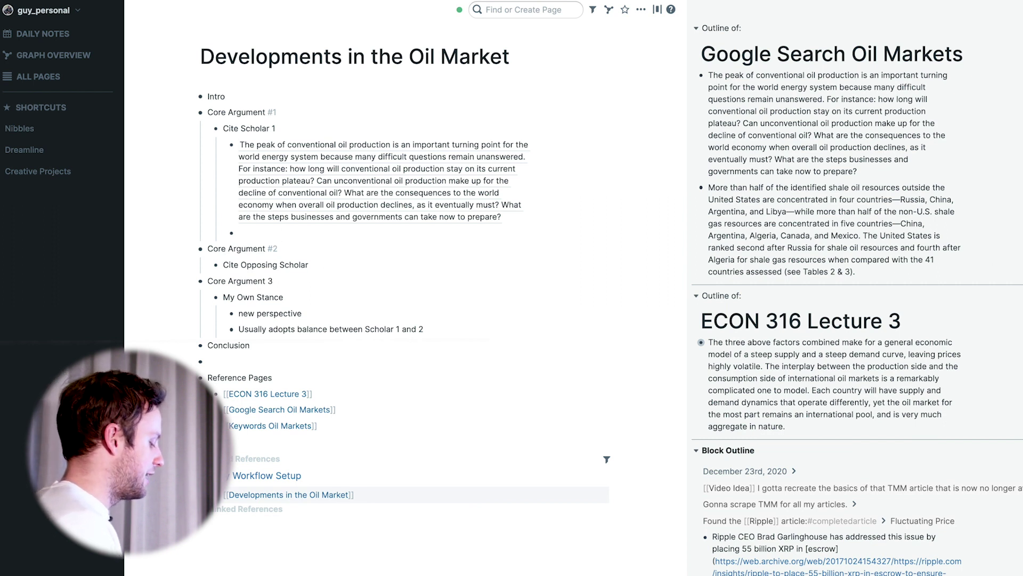
pyautogui.write('The important perspective on the market')
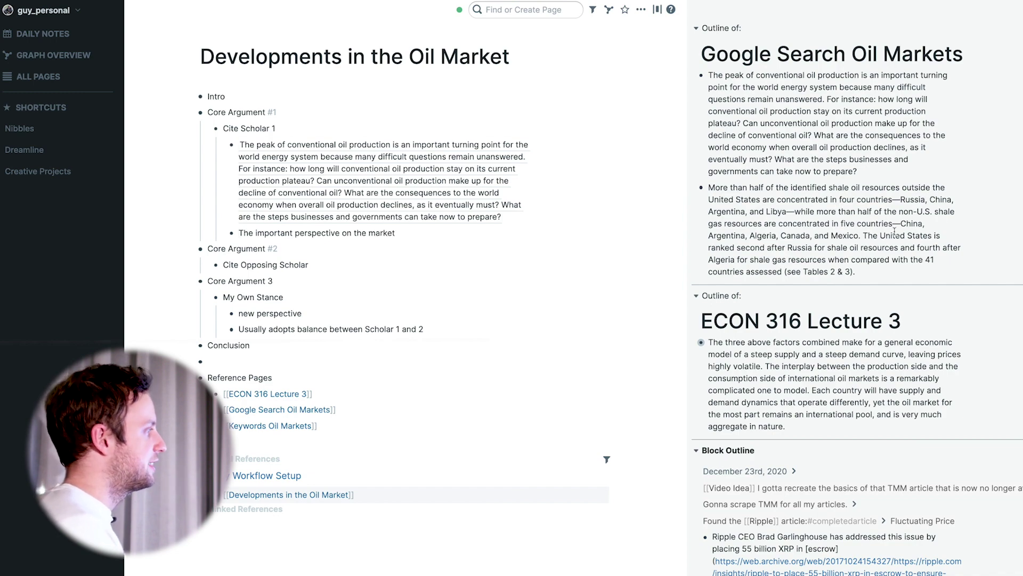
pyautogui.scroll(-4, 895, 230)
pyautogui.scroll(4, 896, 235)
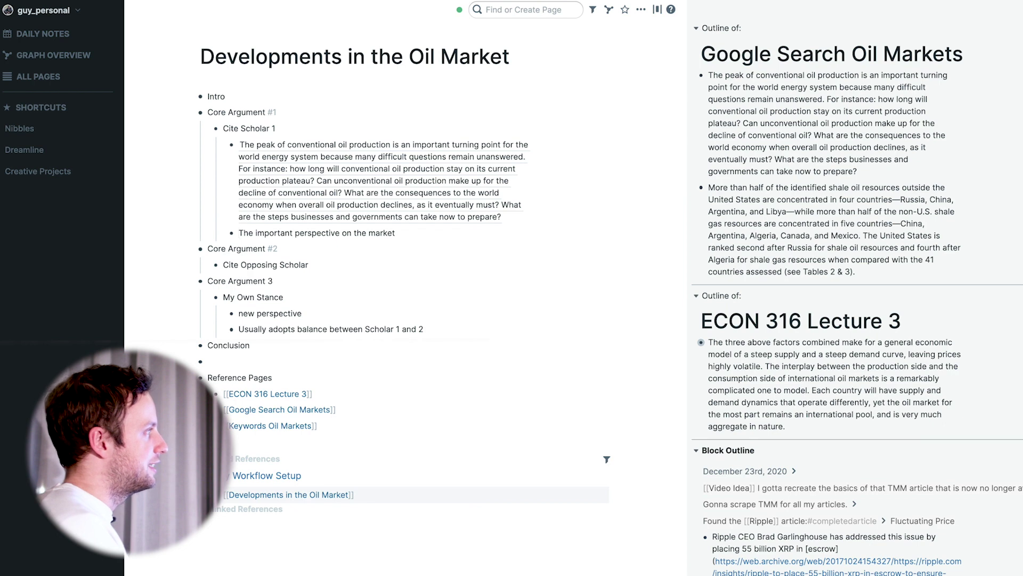
# - Place the ECON 316 quote under Cite Opposing Scholar and note 'Include Ripple example?' under new perspective
pyautogui.scroll(-5, 858, 298)
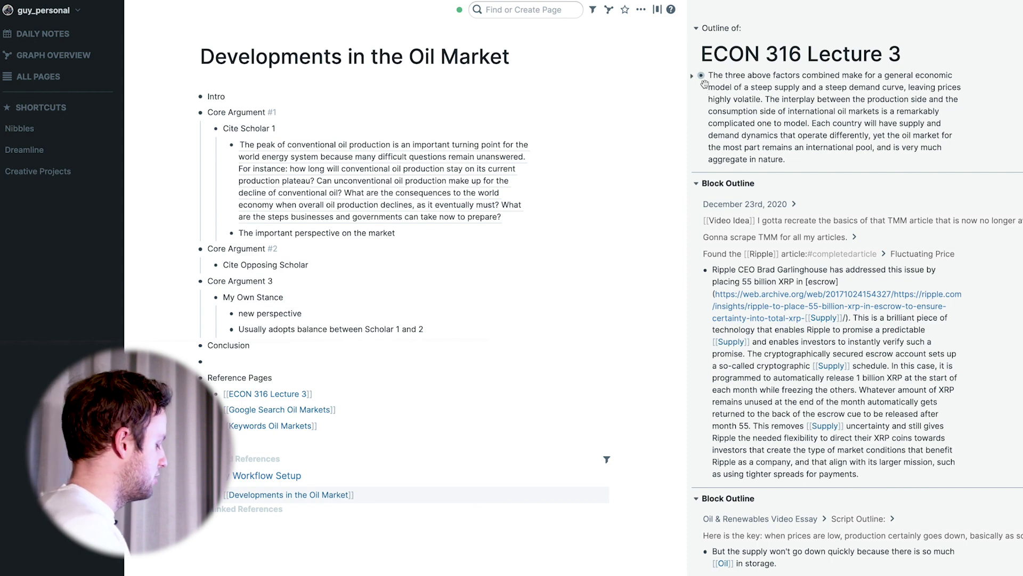
pyautogui.moveTo(702, 77); pyautogui.dragTo(425, 282)
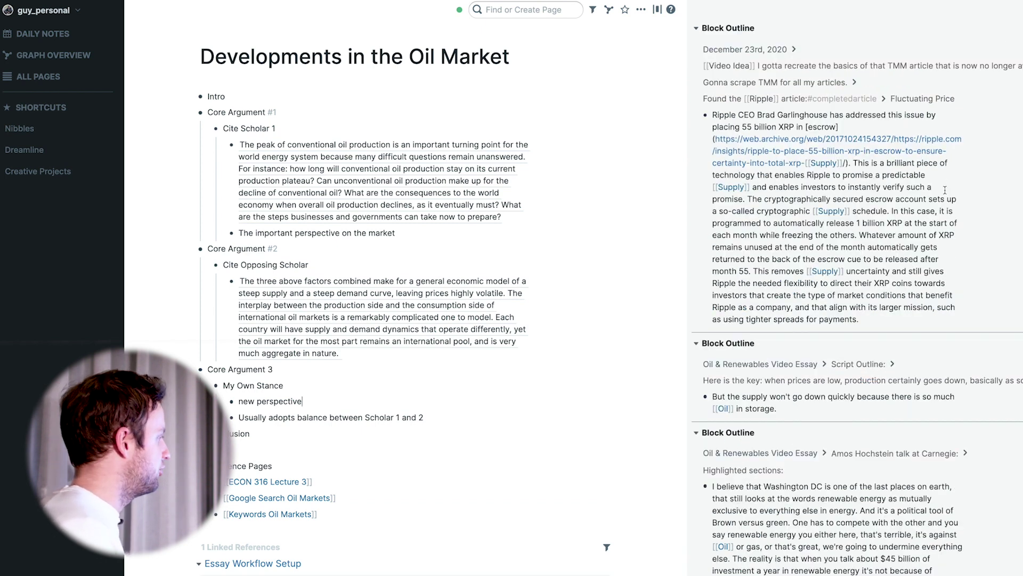
pyautogui.press('Return')
pyautogui.write('Inclue')
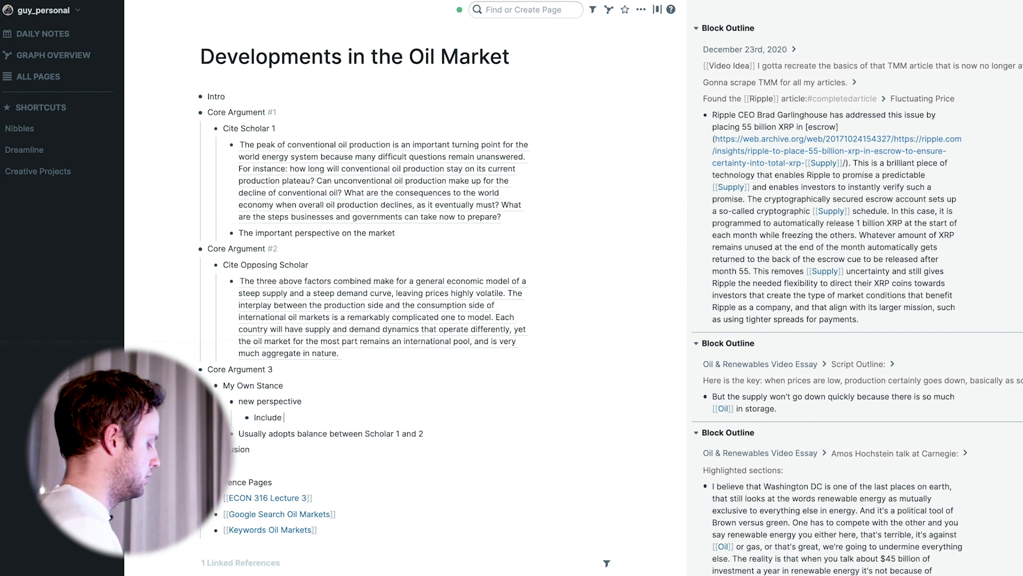
pyautogui.write('e Ripple example?')
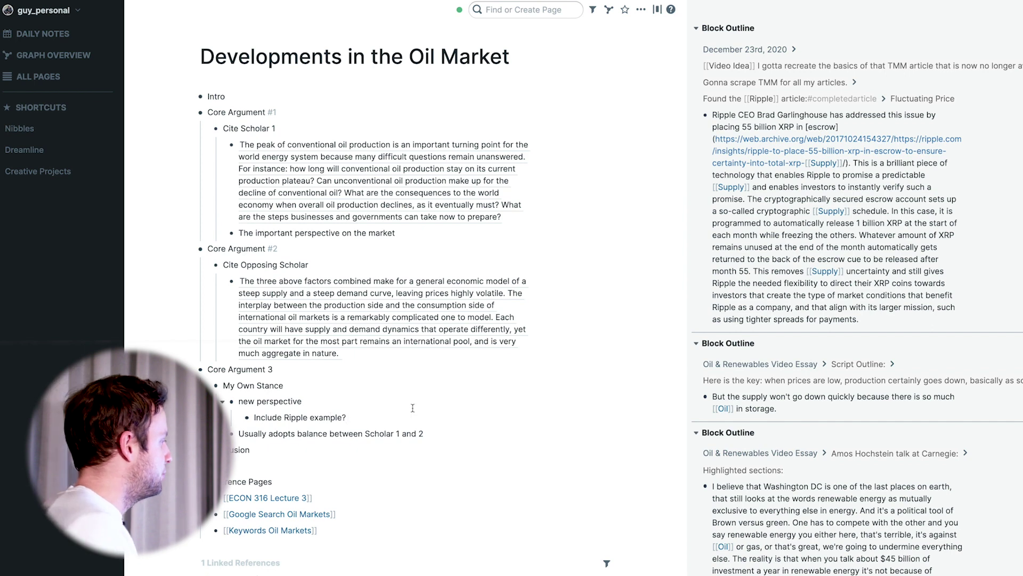
pyautogui.press('Escape')
pyautogui.click(470, 408)
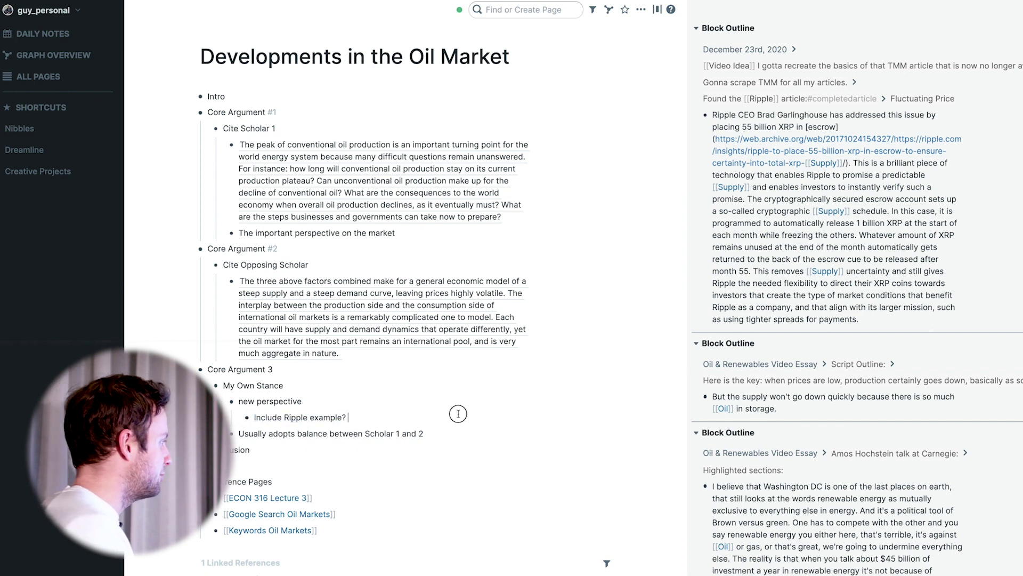
# - Add the Washington DC quote under Cite Opposing Scholar and jump to its original block
pyautogui.scroll(-3, 895, 354)
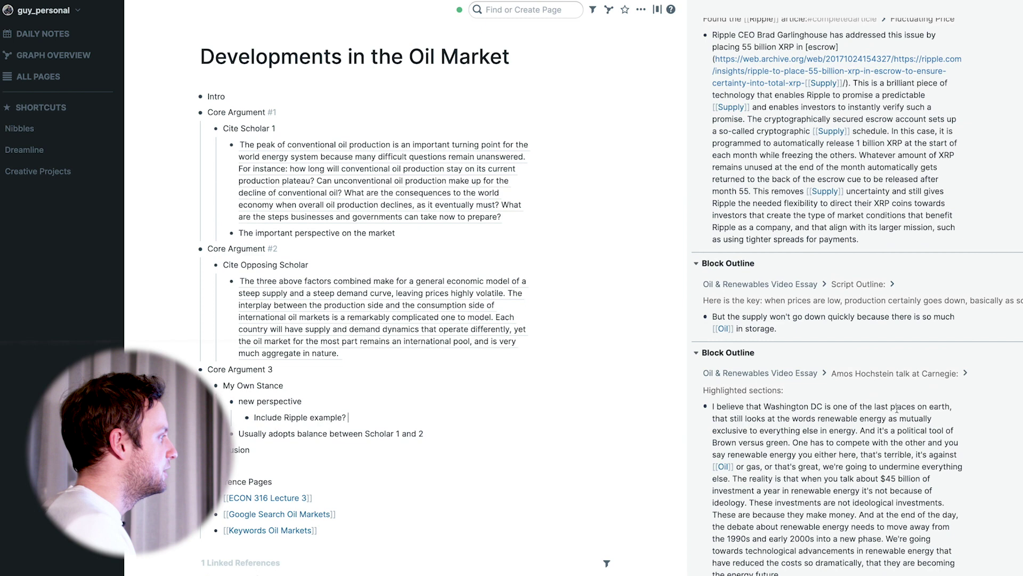
pyautogui.moveTo(706, 344); pyautogui.dragTo(422, 373)
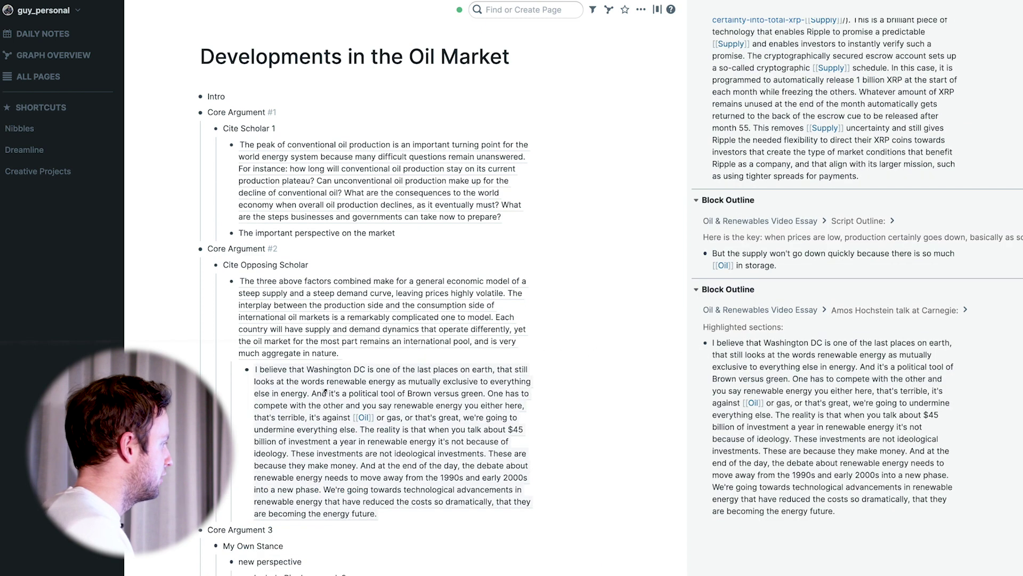
pyautogui.rightClick(417, 408)
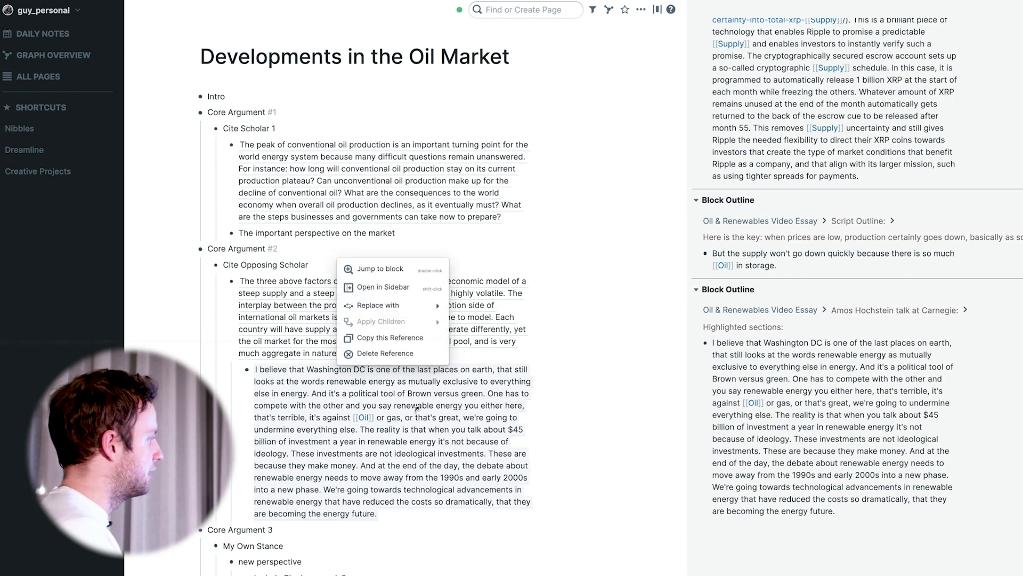
pyautogui.doubleClick(419, 408)
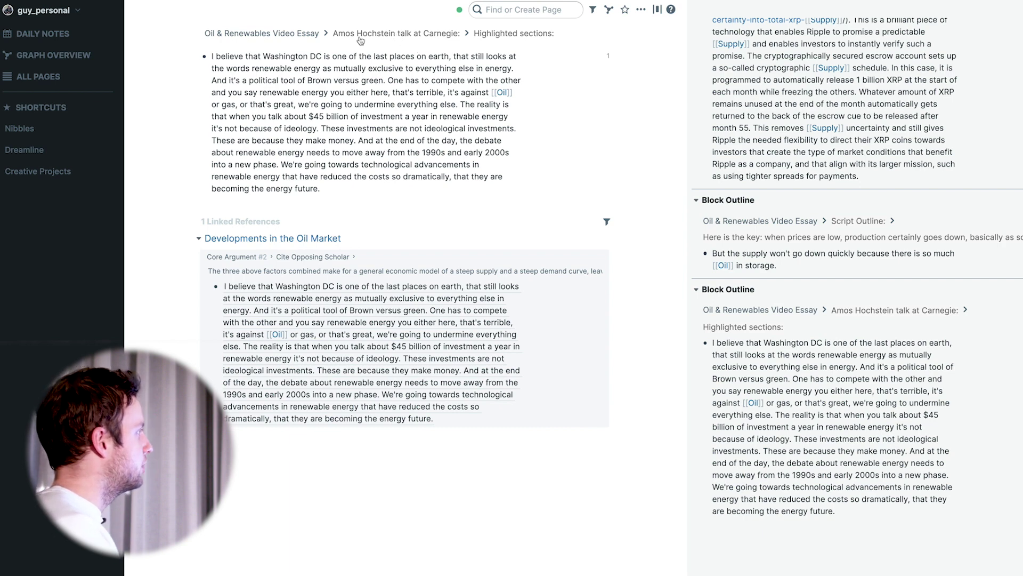
# - On the Amos Hochstein talk at Carnegie page, end the 'changed completely' quote with a period
pyautogui.click(413, 34)
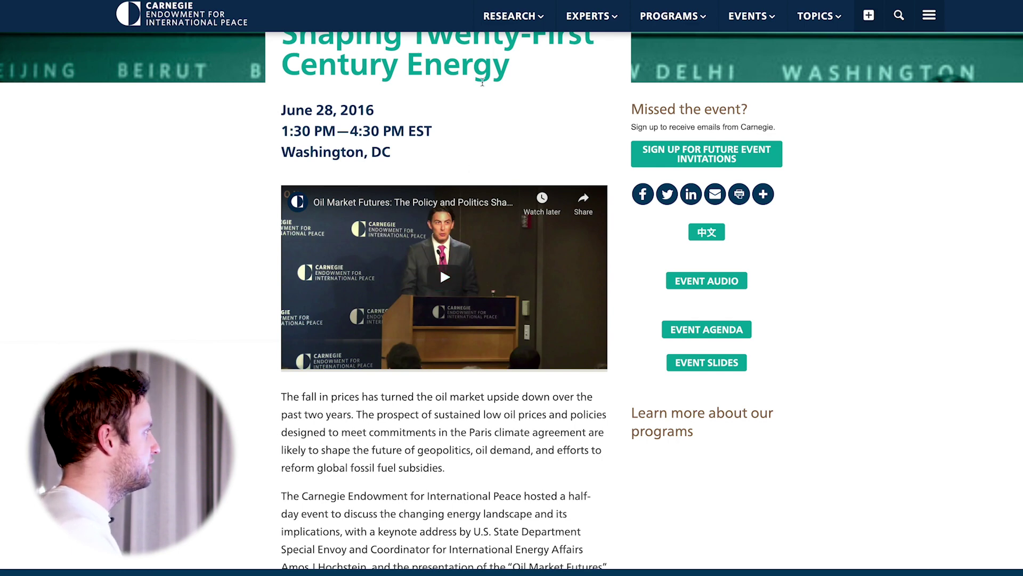
pyautogui.press('super+Tab')
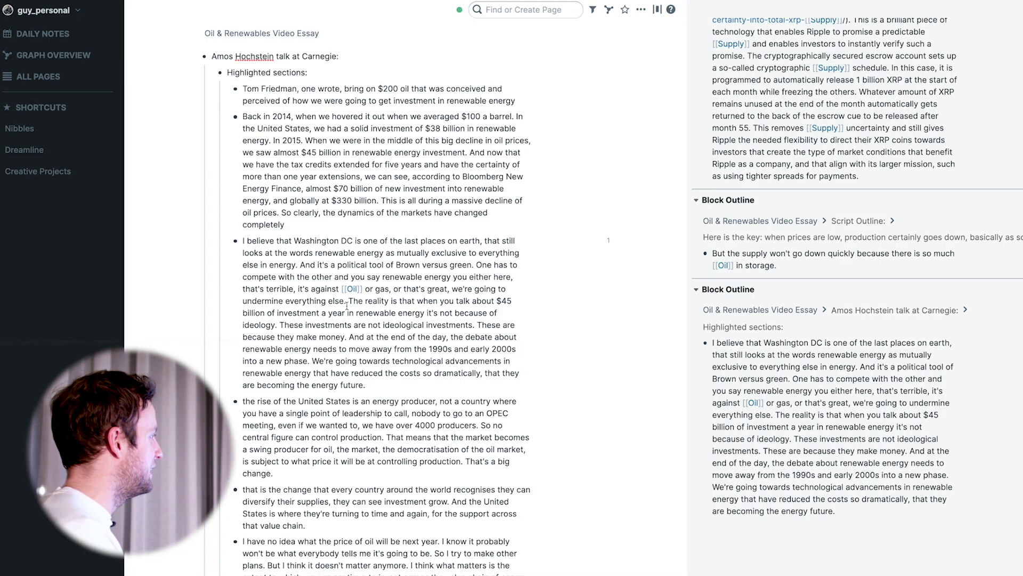
pyautogui.click(331, 224)
pyautogui.scroll(-1, 278, 51)
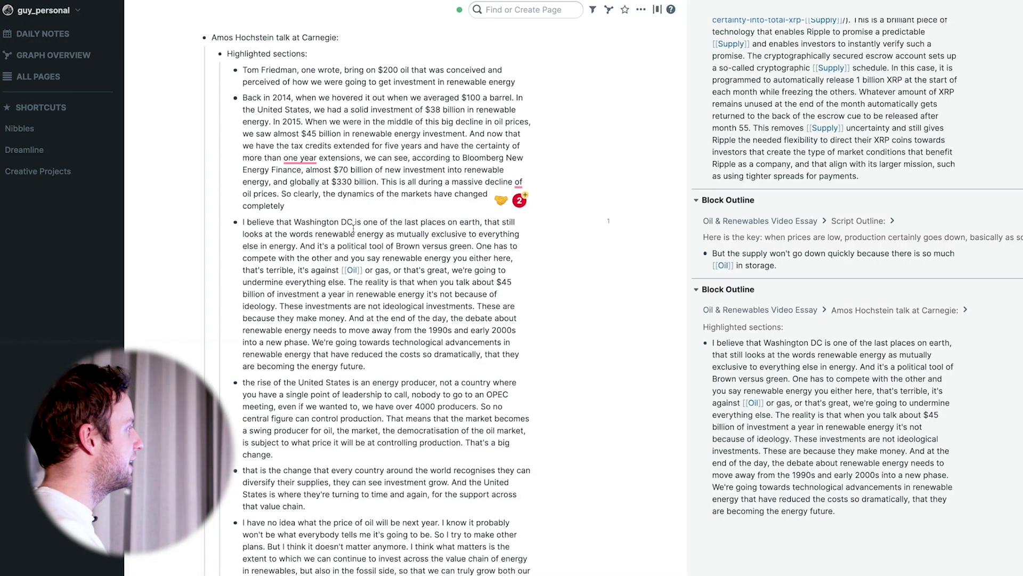
pyautogui.write('.')
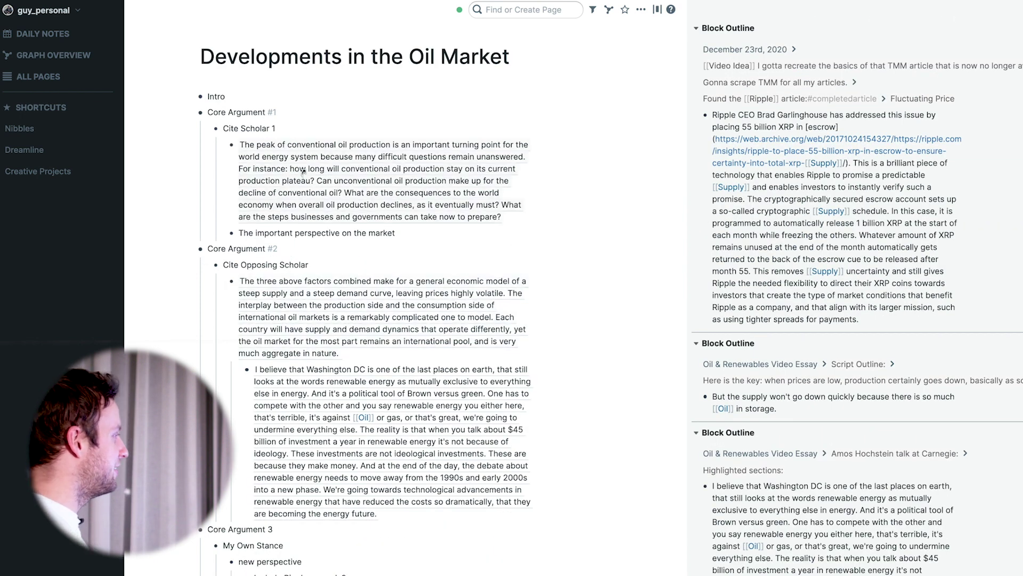
# - Hide the sidebar and write 'Final Draft Oil Market Essay' on the empty line under Conclusion
pyautogui.scroll(-2, 571, 444)
pyautogui.scroll(-3, 571, 444)
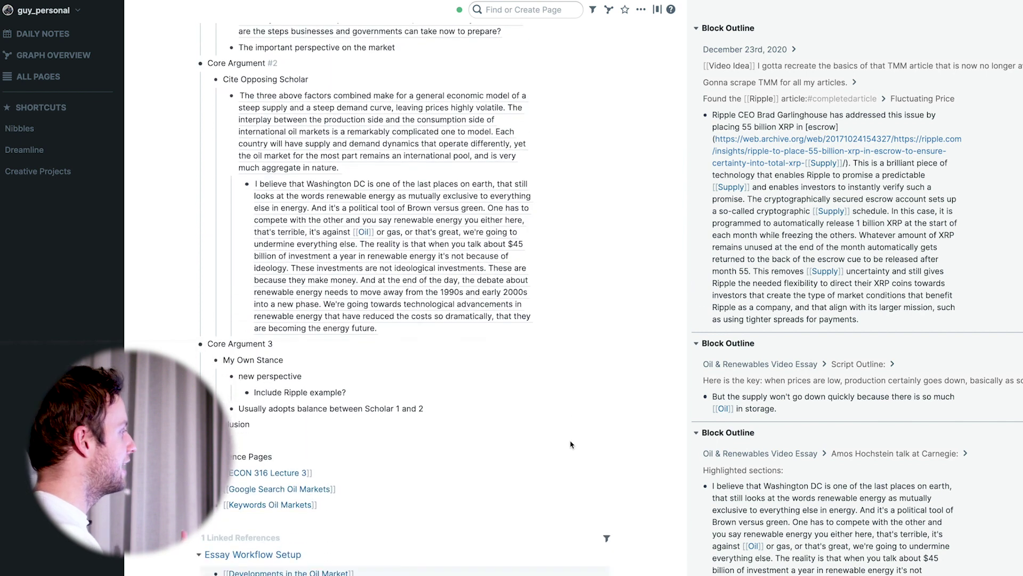
pyautogui.scroll(4, 570, 445)
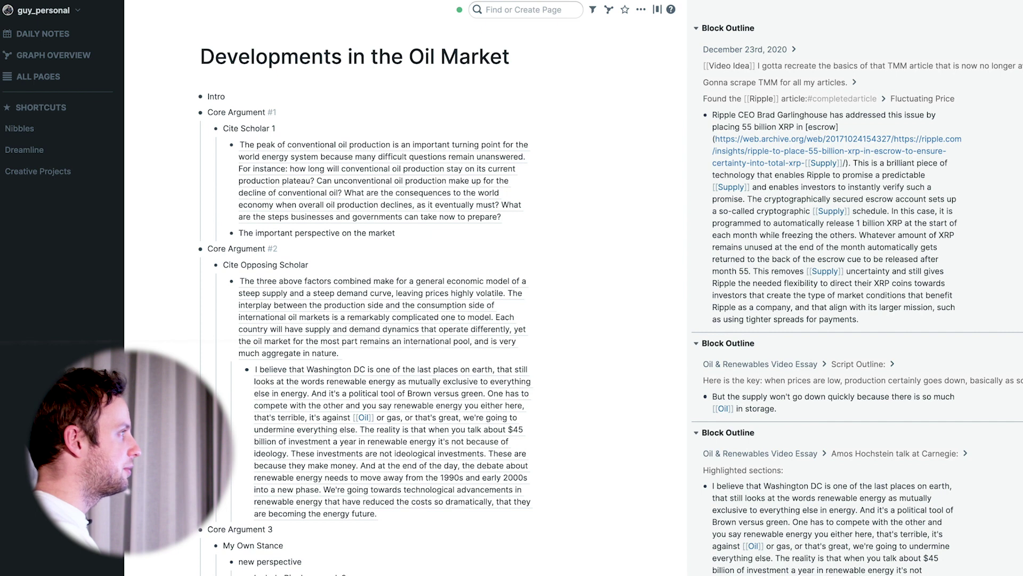
pyautogui.scroll(-6, 853, 213)
pyautogui.hotkey('ctrl', 'shift', '\\')
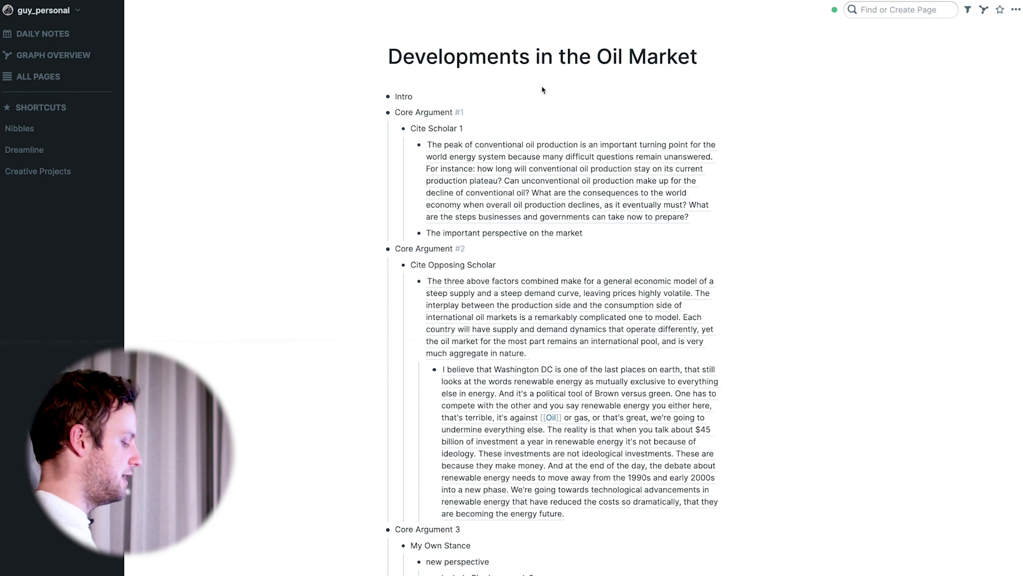
pyautogui.press('Return')
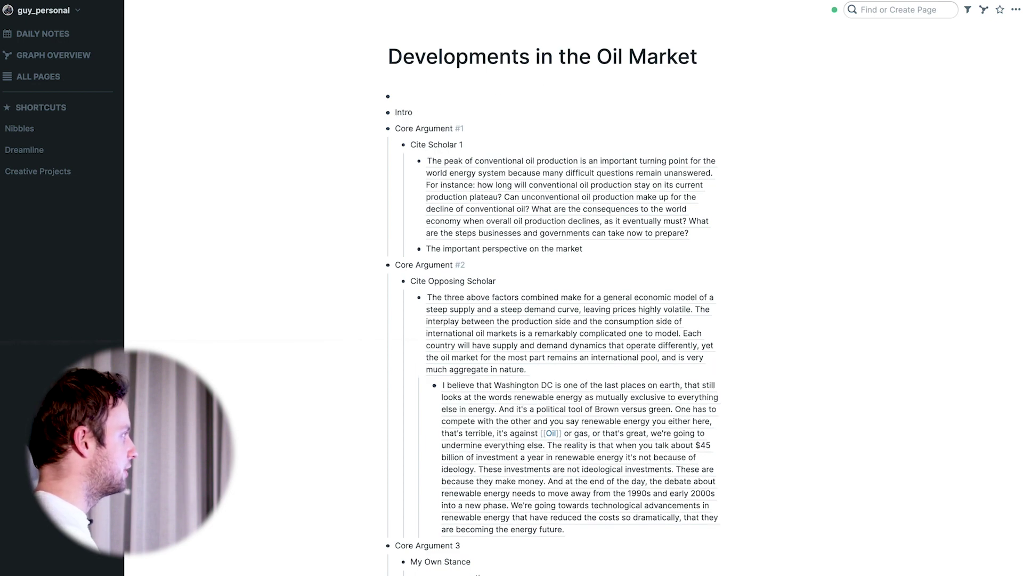
pyautogui.scroll(-5, 466, 404)
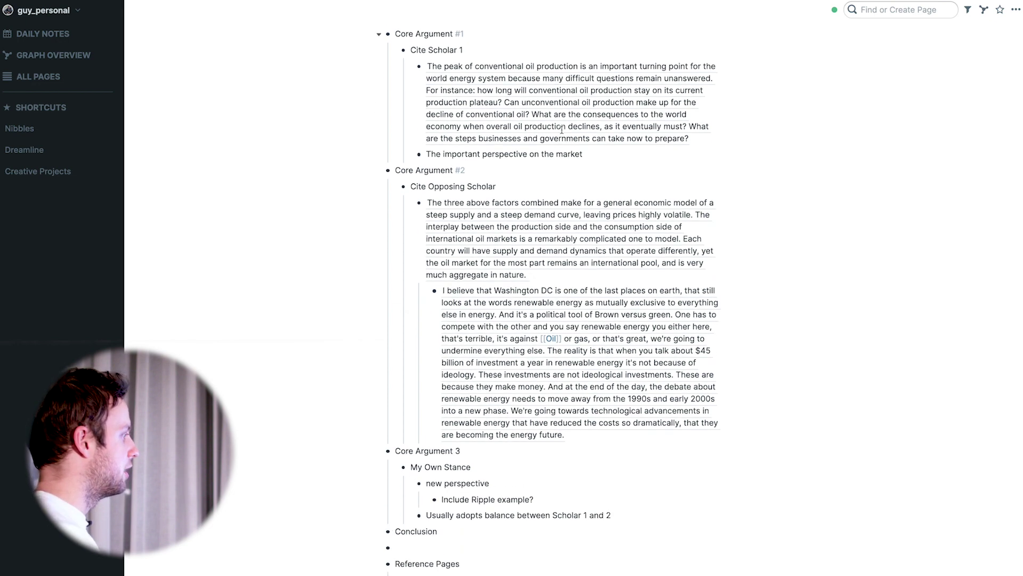
pyautogui.click(475, 401)
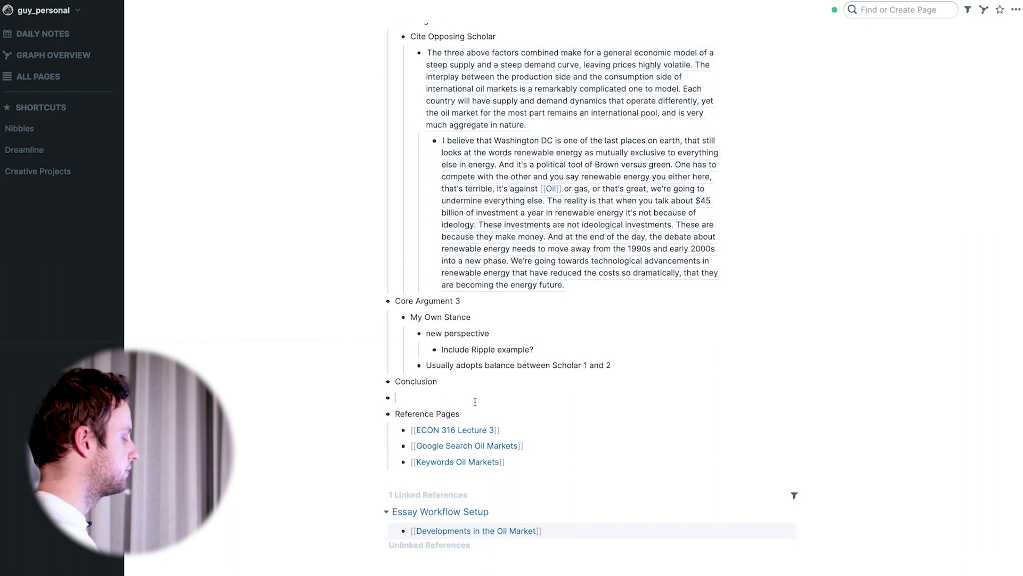
pyautogui.write('Final Draf')
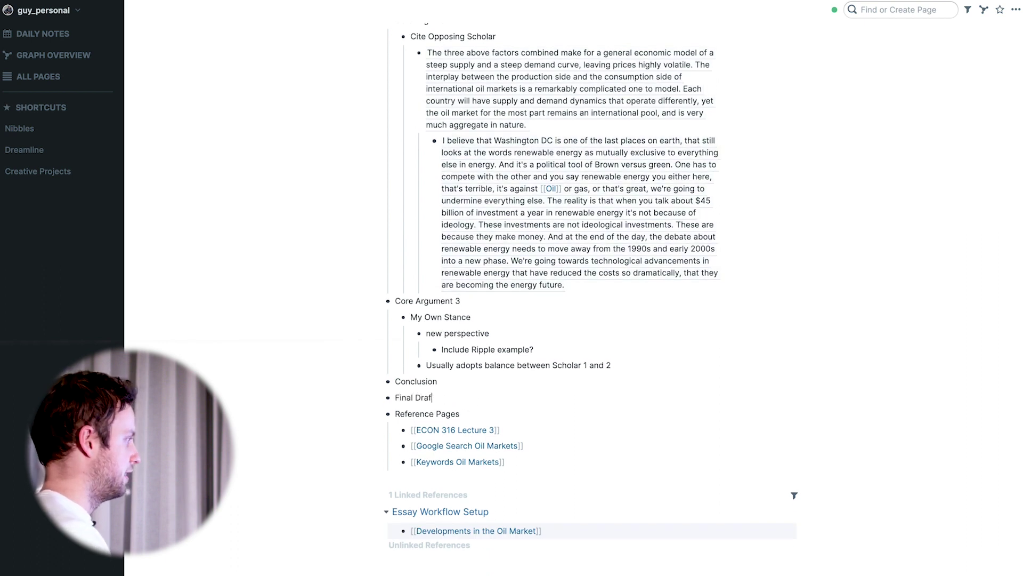
pyautogui.write('t Oil Market Essay')
# - Wrap the line as a [[Final Draft Oil Market Essay]] link, remove the stray space, and open it
pyautogui.moveTo(504, 398); pyautogui.dragTo(393, 399)
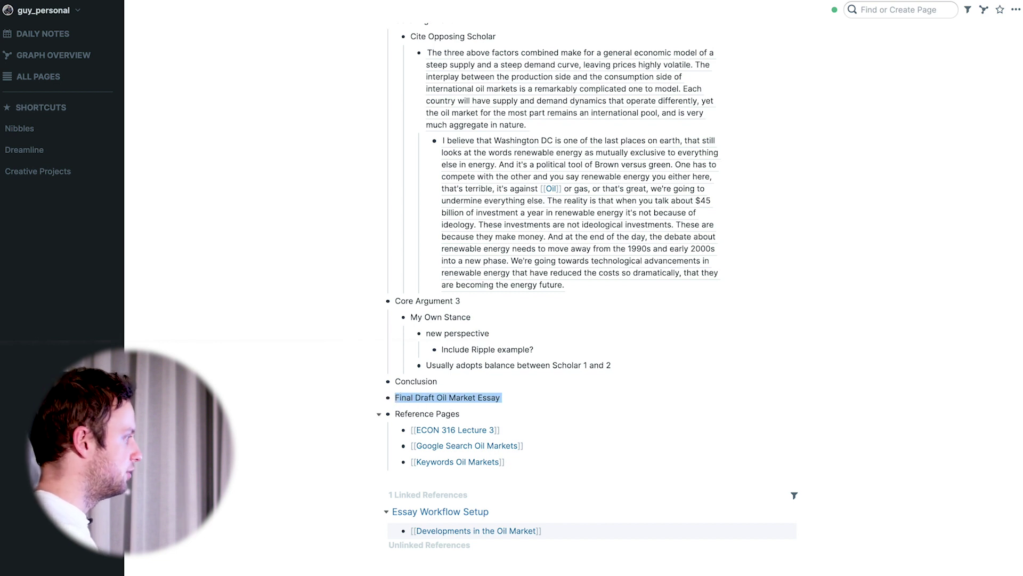
pyautogui.write('[[')
pyautogui.click(693, 403)
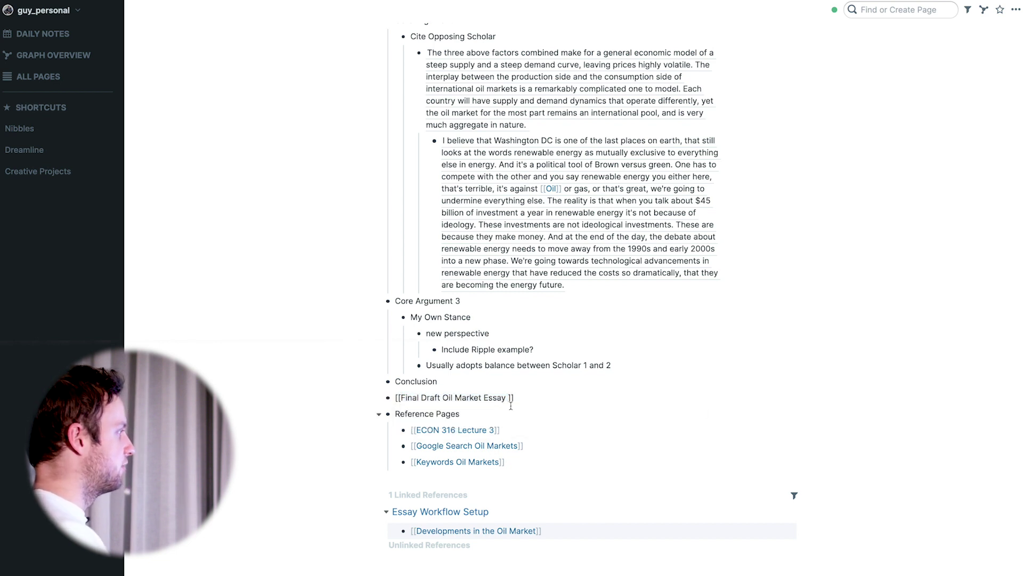
pyautogui.press('Escape')
pyautogui.click(517, 399)
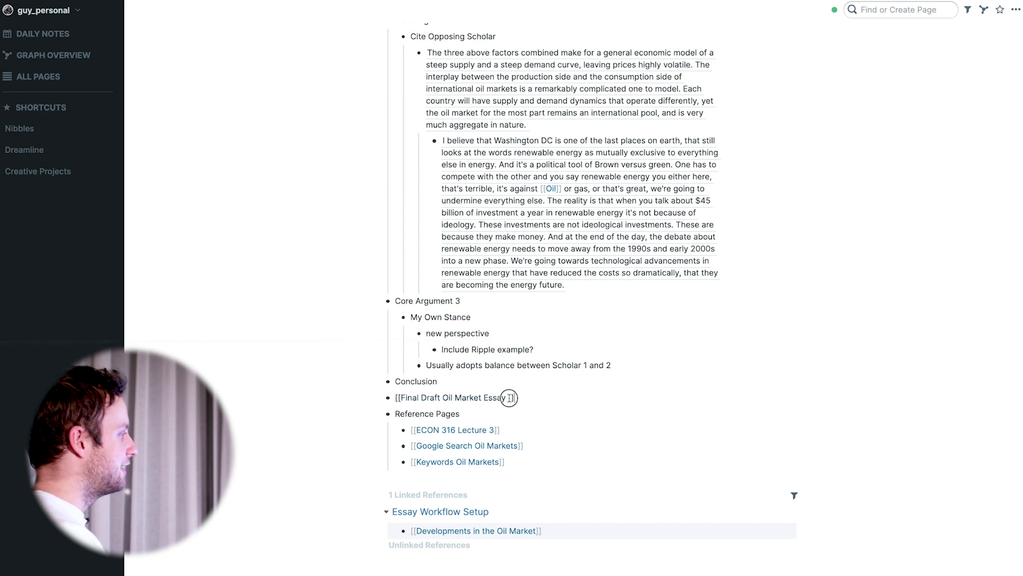
pyautogui.press('Left')
pyautogui.press('Left')
pyautogui.press('BackSpace')
pyautogui.click(766, 377)
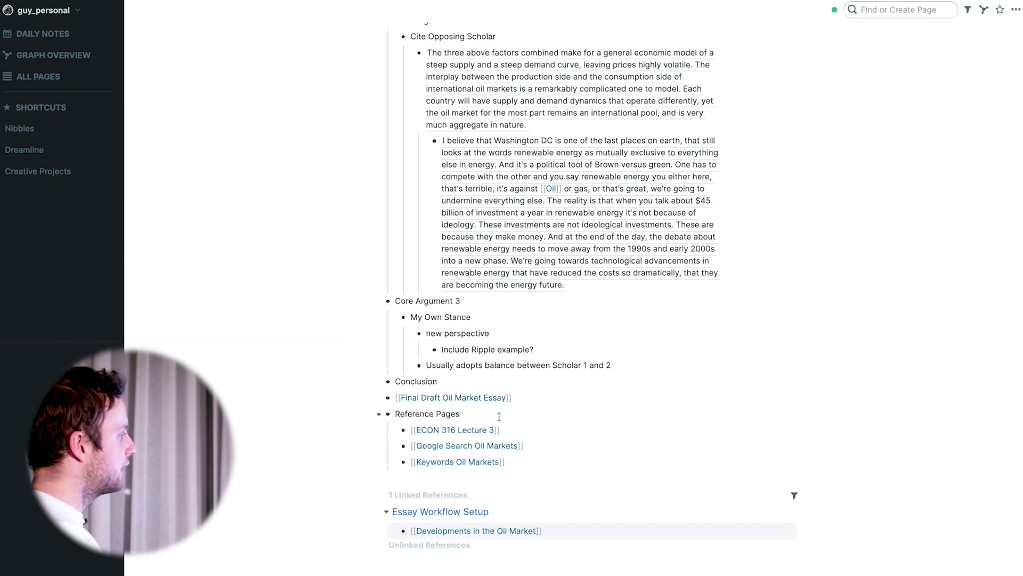
pyautogui.click(478, 398)
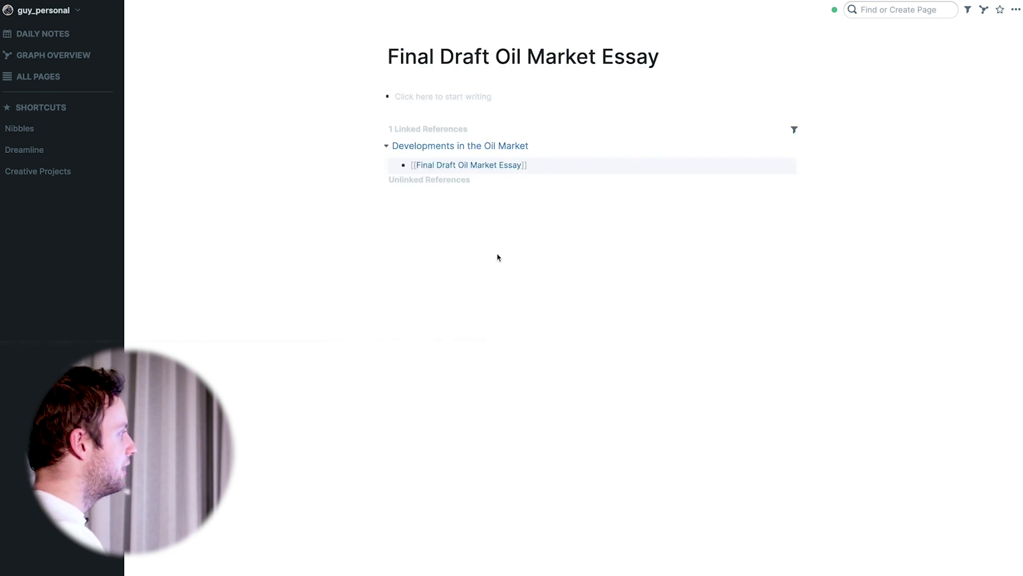
# - Show the Developments in the Oil Market outline alongside and begin the essay with 'In this essay'
pyautogui.keyDown('shift'); pyautogui.click(499, 147); pyautogui.keyUp('shift')
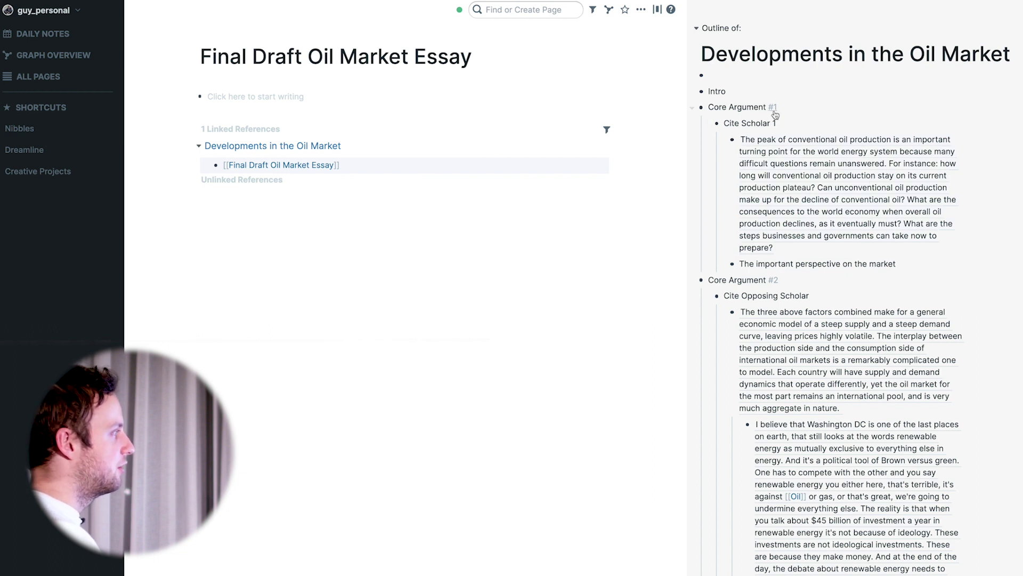
pyautogui.scroll(-2, 853, 181)
pyautogui.scroll(-1, 853, 181)
pyautogui.scroll(3, 855, 179)
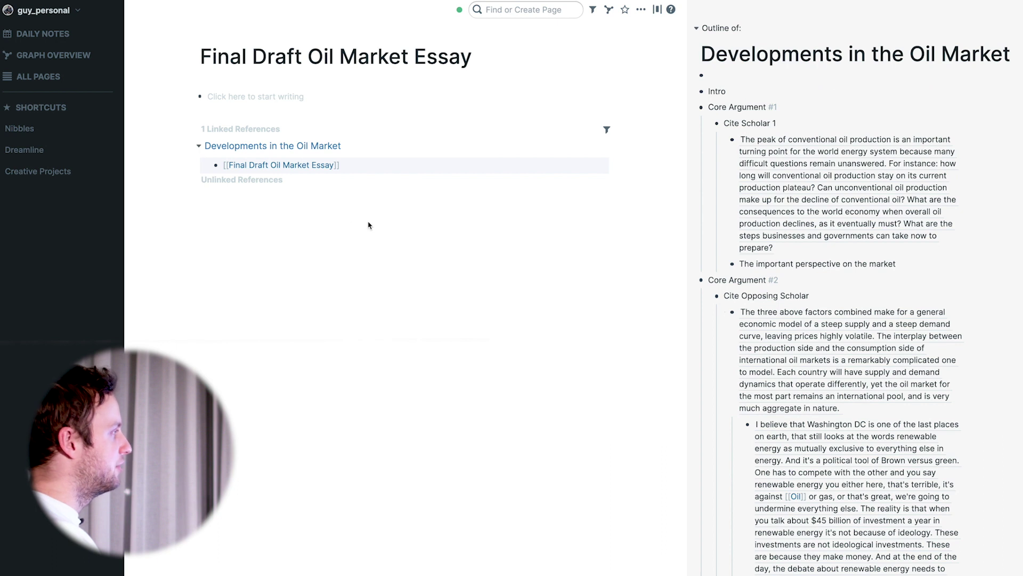
pyautogui.click(291, 100)
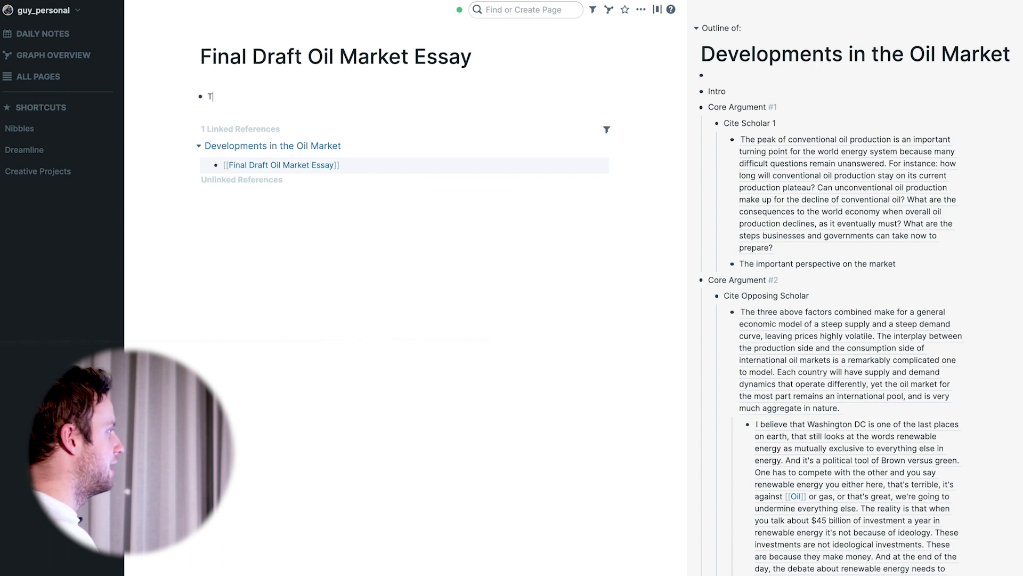
pyautogui.write('In this e')
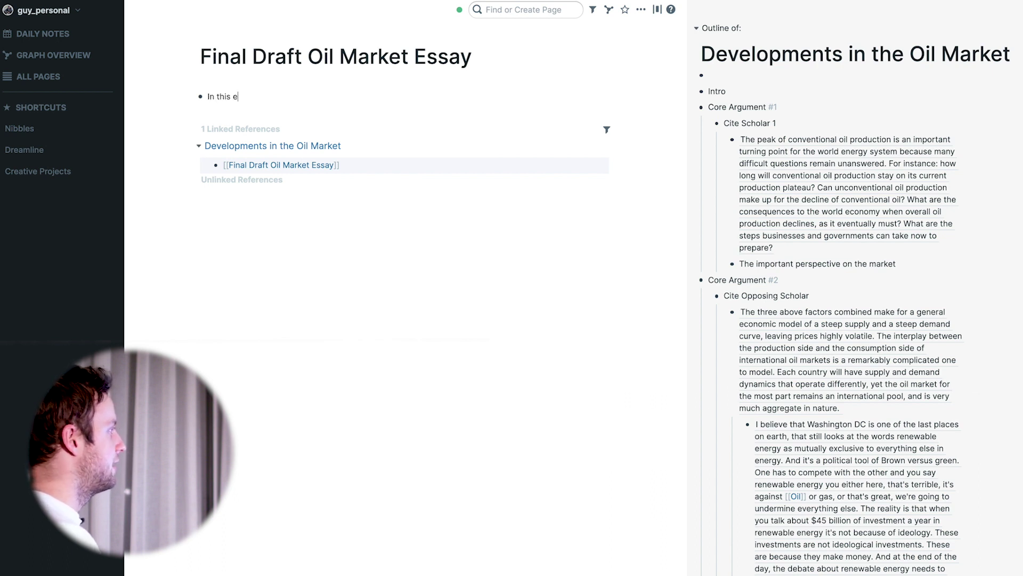
pyautogui.write('ssay')
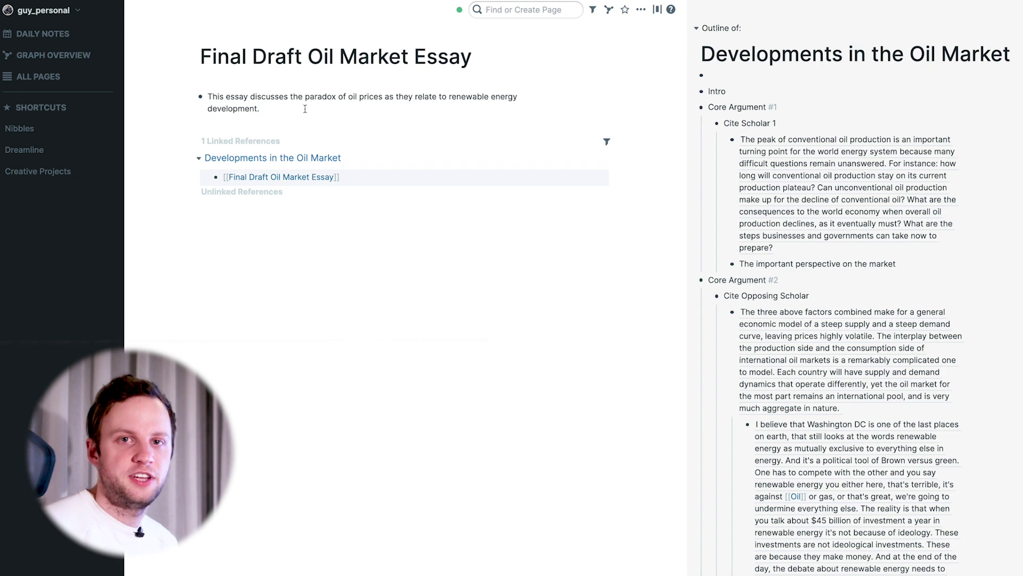
pyautogui.click(506, 9)
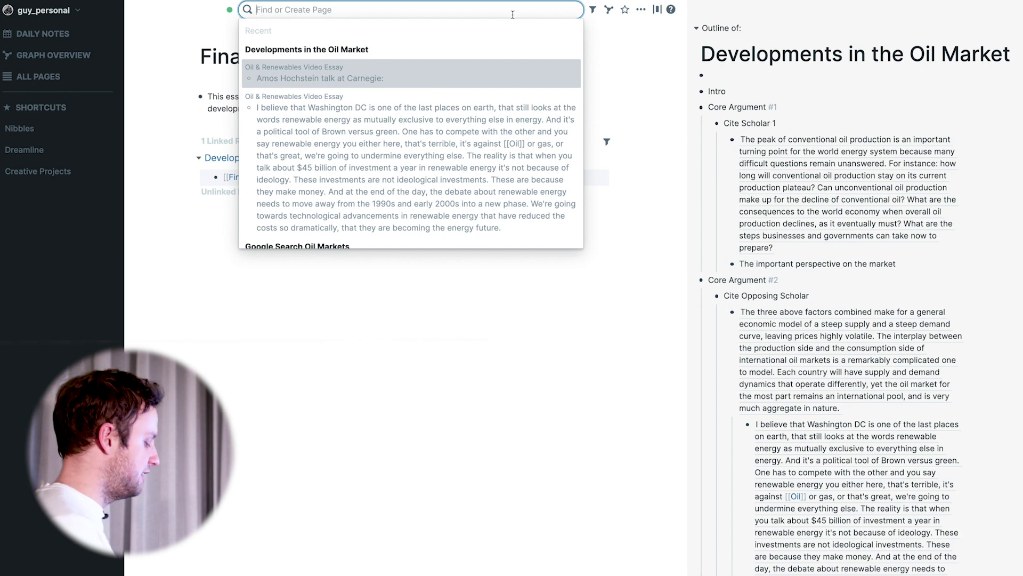
# - Search 'oil', open Oil & Renewables Video Essay, fold its early notes, and close the sidebar
pyautogui.write('oiu')
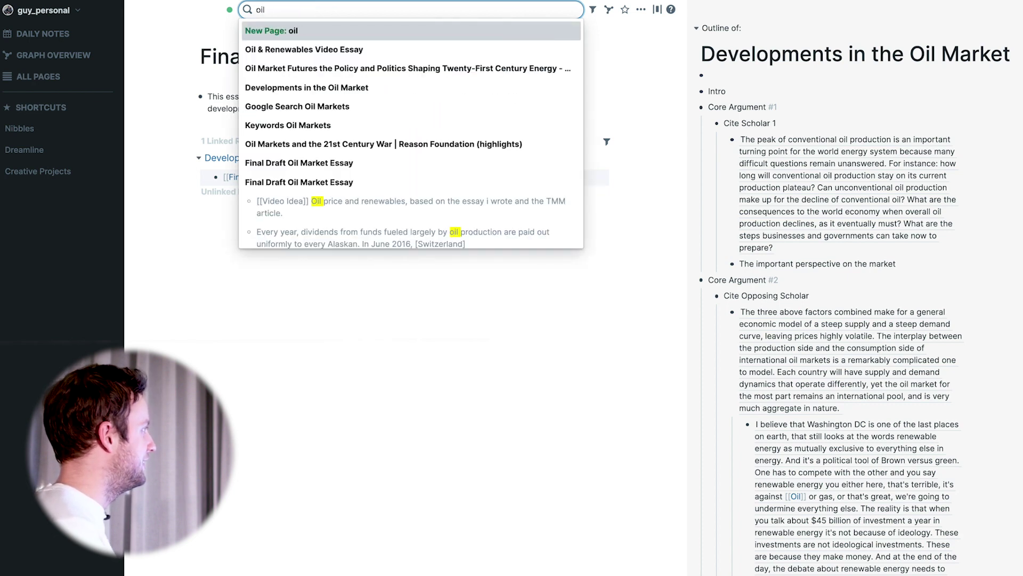
pyautogui.press('Down')
pyautogui.press('Return')
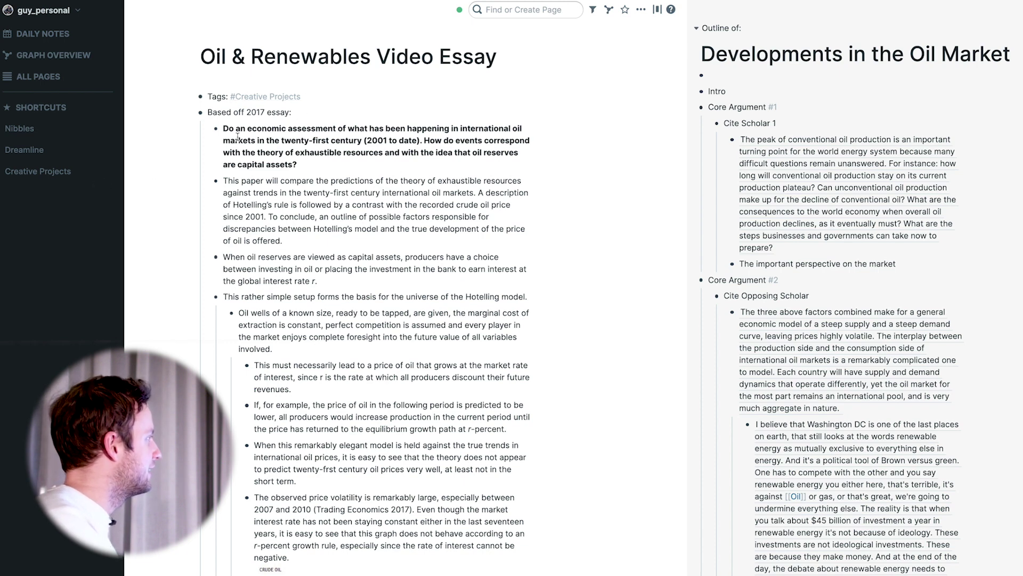
pyautogui.click(190, 113)
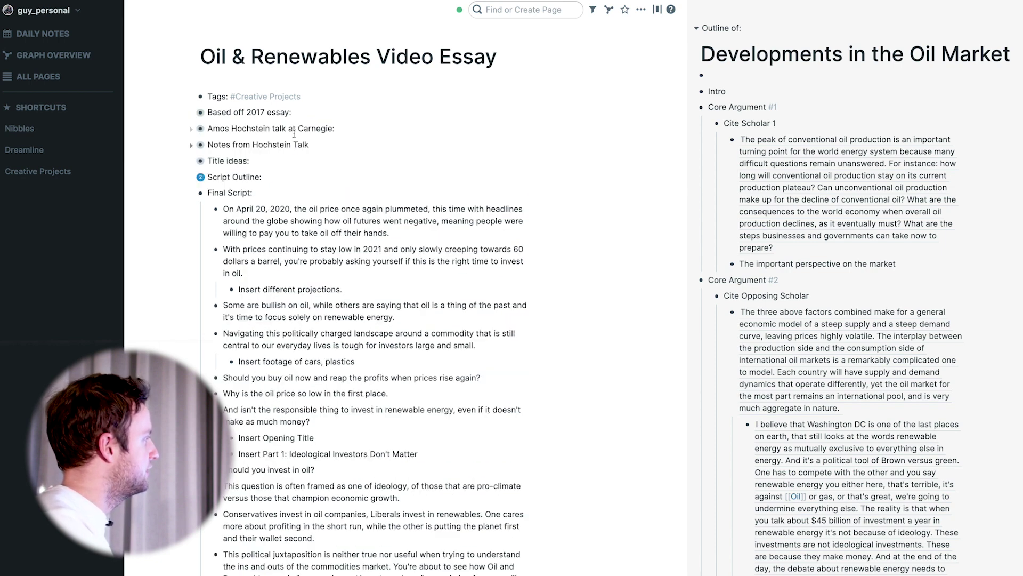
pyautogui.scroll(-1, 357, 147)
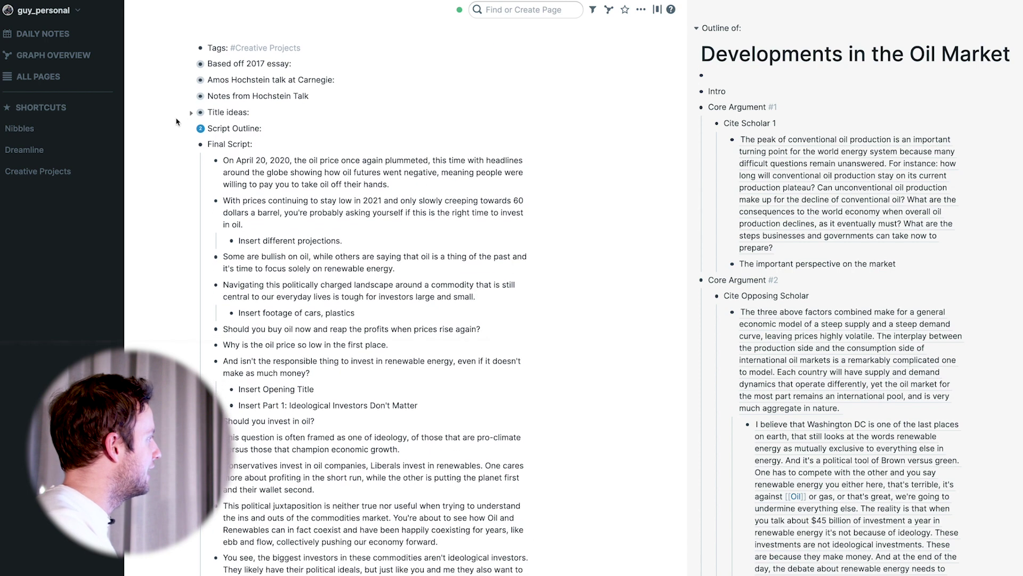
pyautogui.click(191, 113)
pyautogui.click(191, 114)
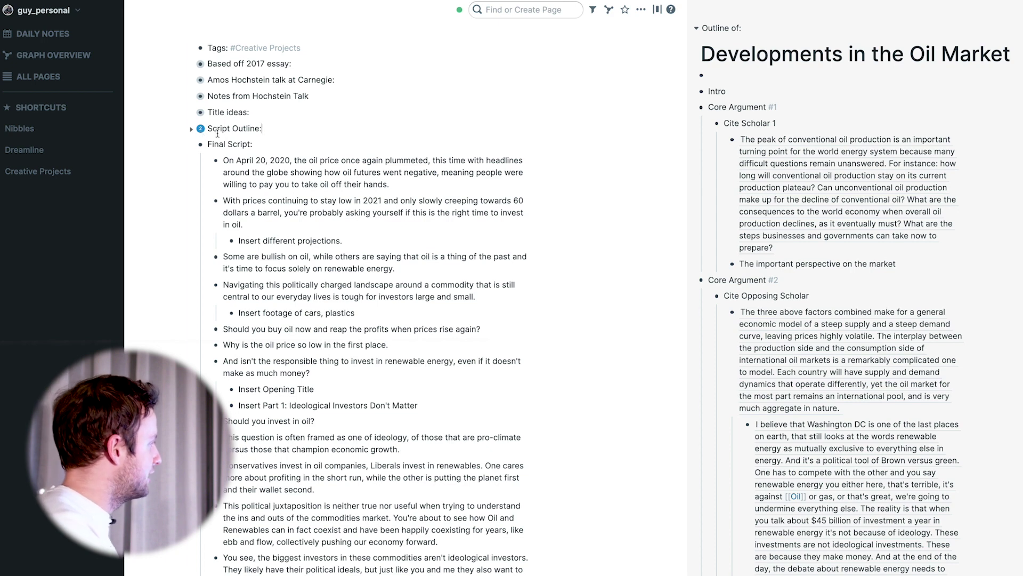
pyautogui.hotkey('ctrl', '/')
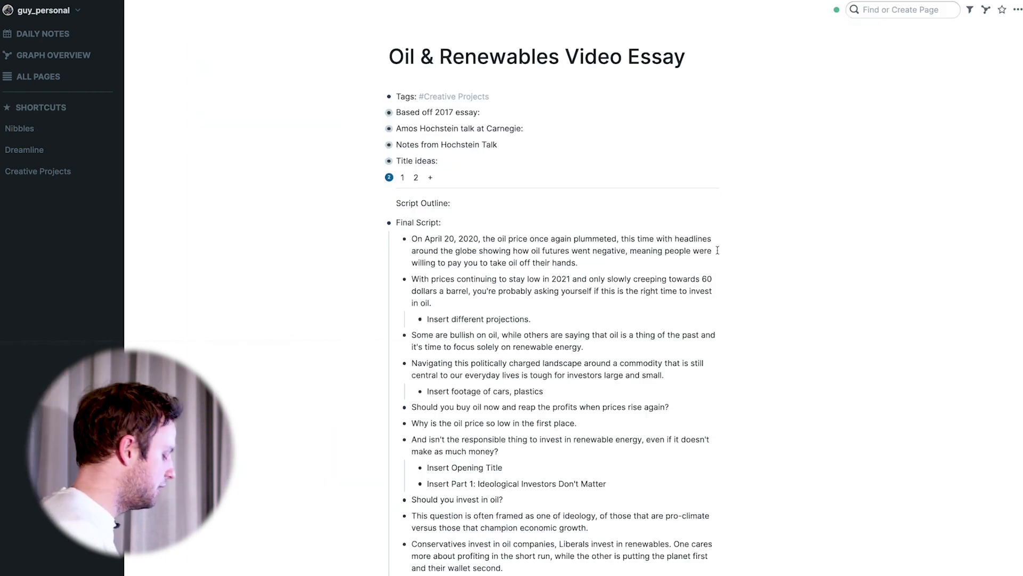
# - Give the first Final Script paragraph a second version reading 'Alternative Opening'
pyautogui.hotkey('ctrl', ',')
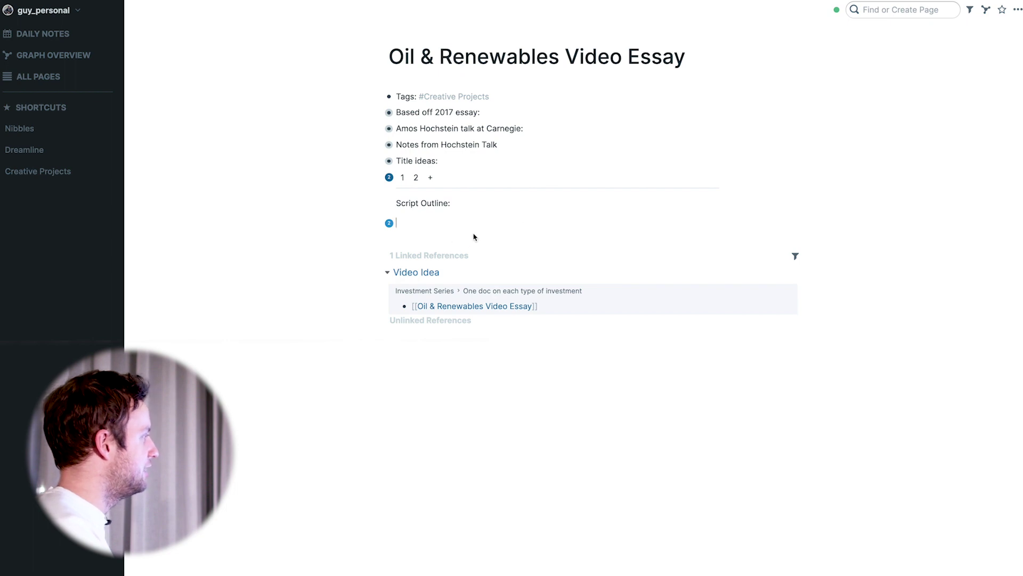
pyautogui.hotkey('ctrl', 'z')
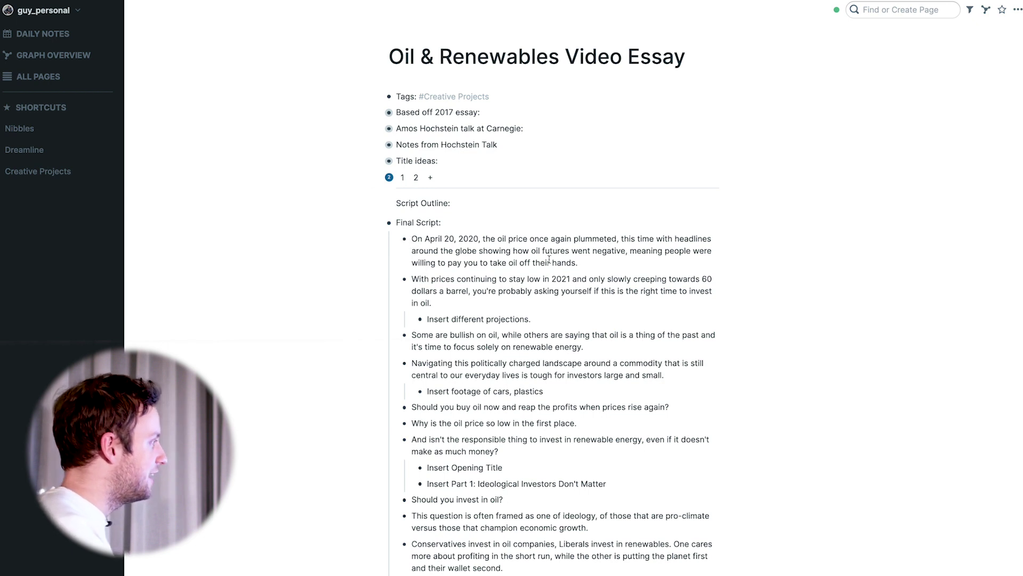
pyautogui.click(592, 265)
pyautogui.hotkey('ctrl', 'a')
pyautogui.click(582, 273)
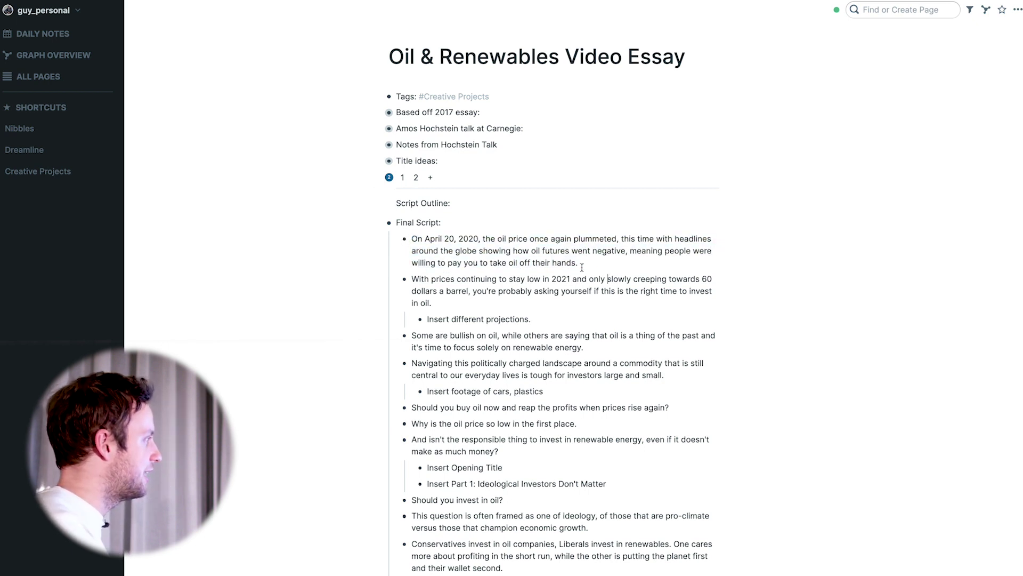
pyautogui.moveTo(582, 266); pyautogui.dragTo(407, 239)
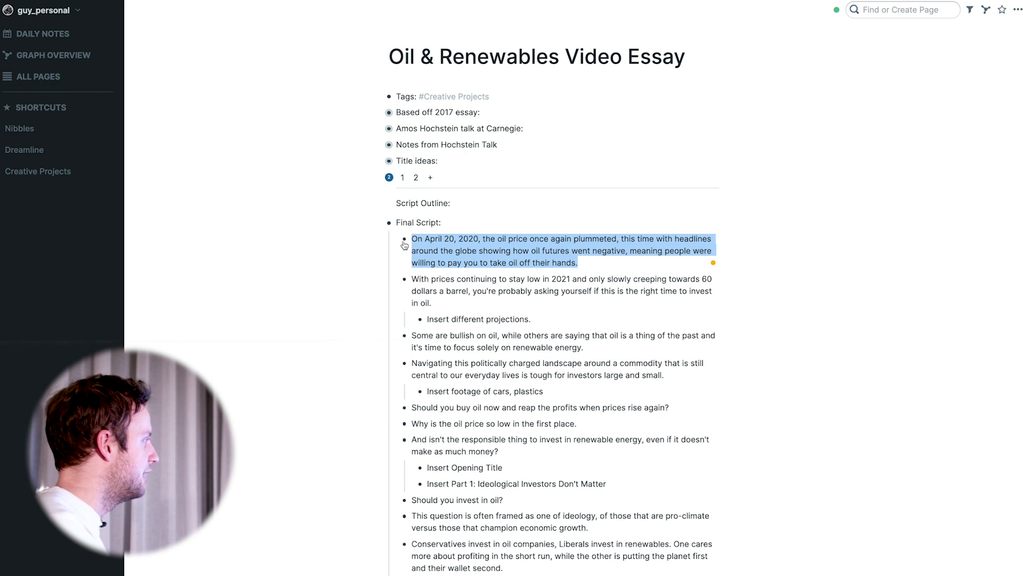
pyautogui.click(581, 263)
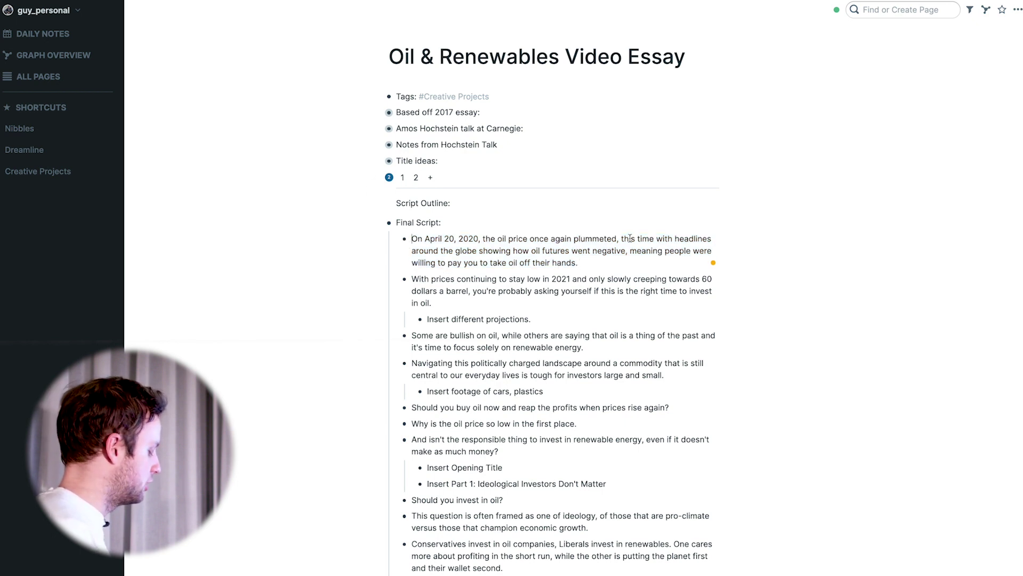
pyautogui.hotkey('ctrl', 'a')
pyautogui.press('BackSpace')
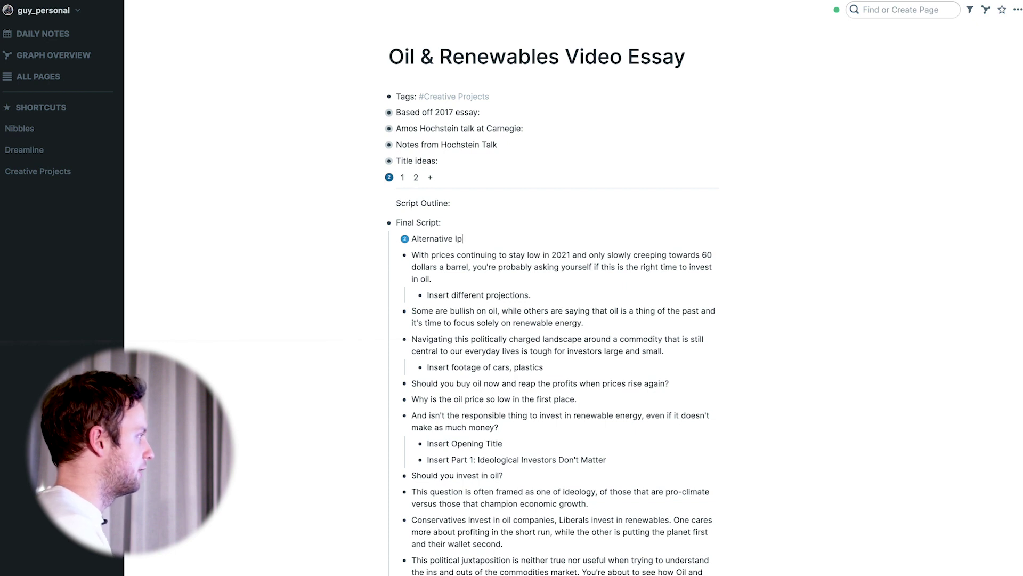
pyautogui.write('Alternative Opening')
# - Compare versions 1 and 2, leaving the original April 20, 2020 paragraph shown
pyautogui.click(405, 239)
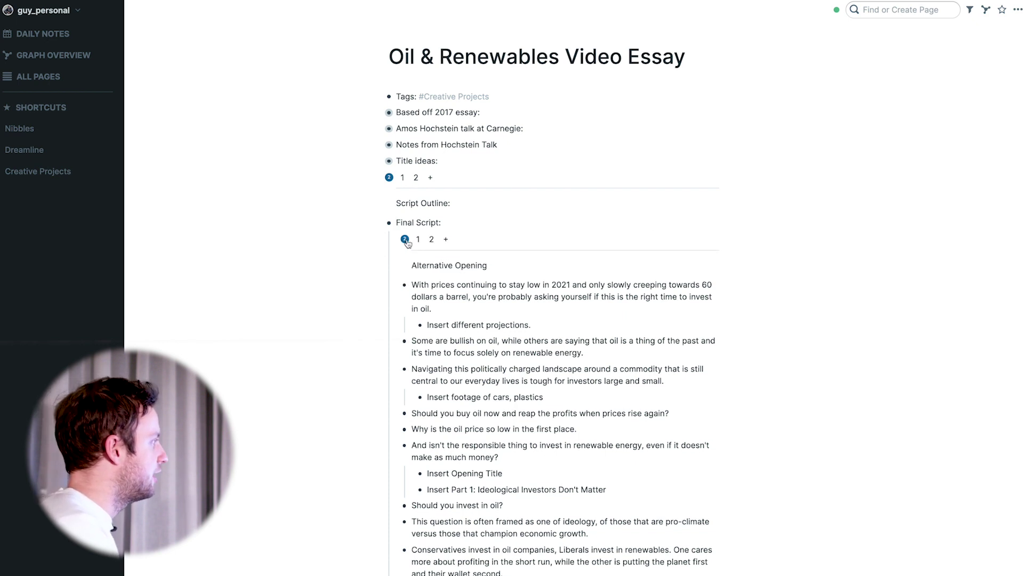
pyautogui.click(419, 239)
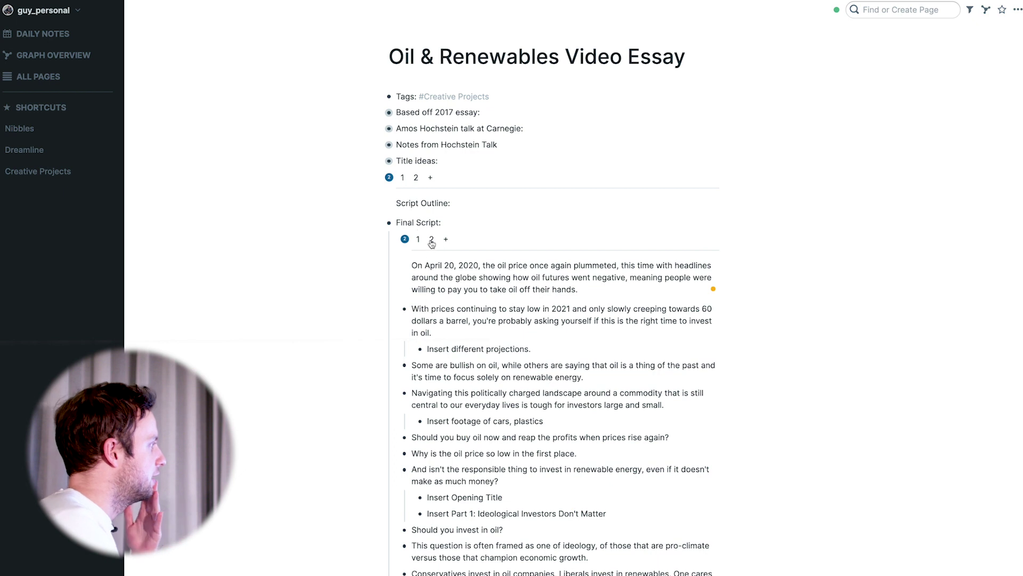
pyautogui.click(432, 240)
pyautogui.click(419, 239)
pyautogui.click(430, 239)
pyautogui.click(419, 239)
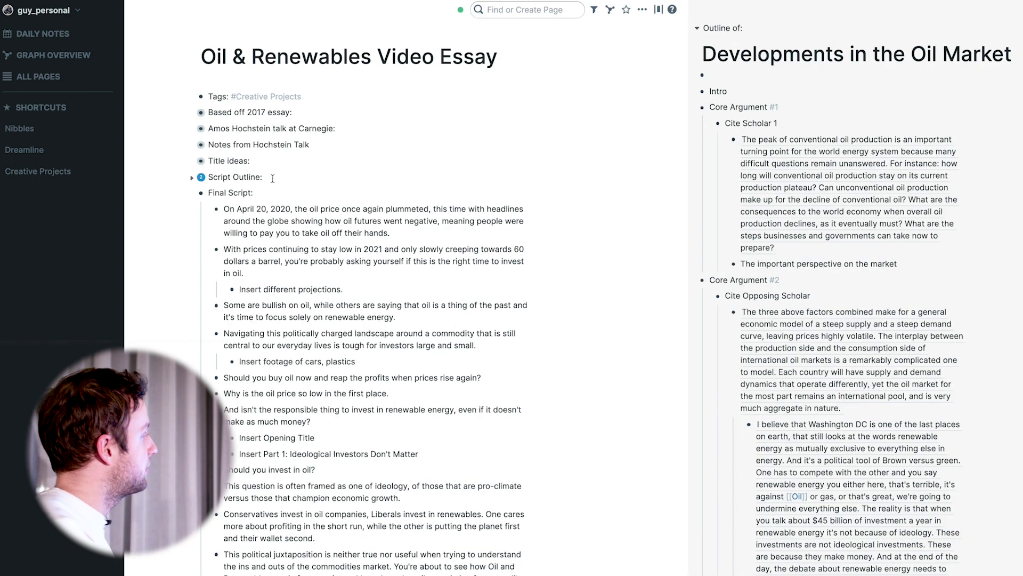
# - Reveal the Script Outline's version row showing versions 1 and 2
pyautogui.click(201, 181)
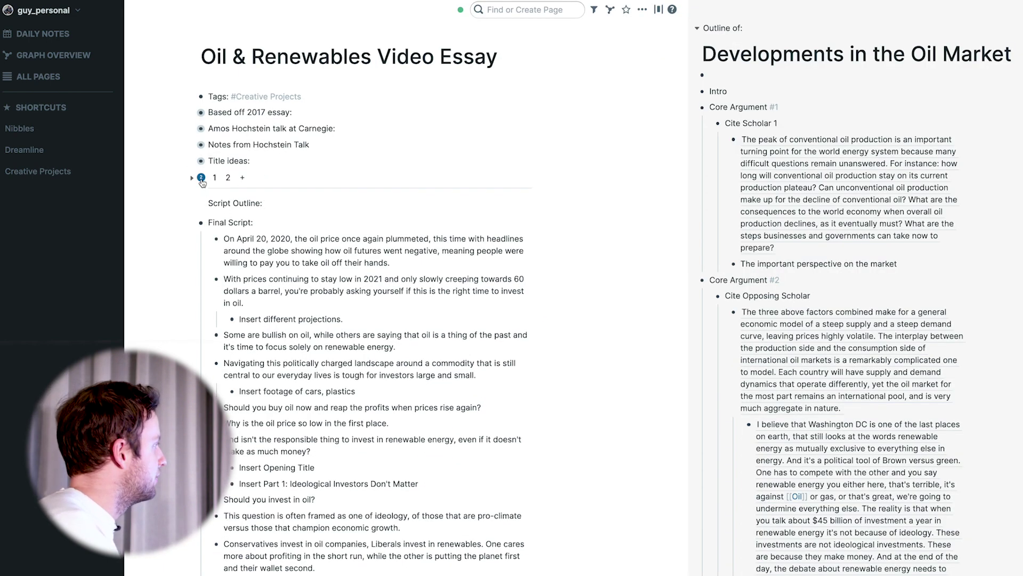